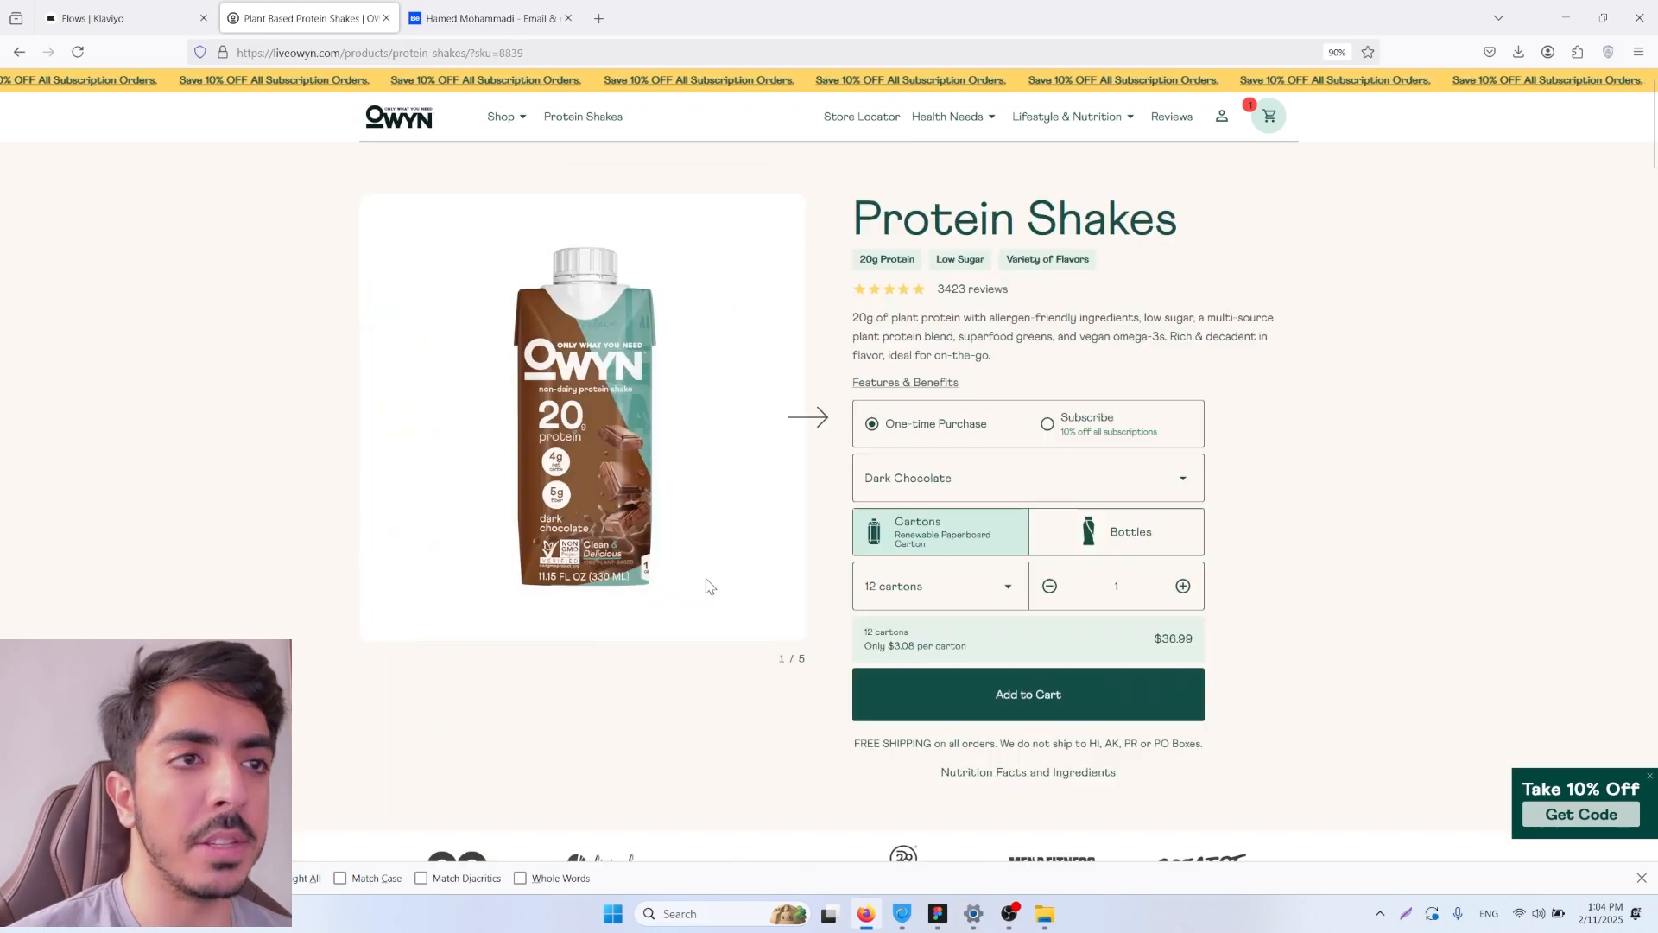
Step: Add a 12-carton pack of Dark Chocolate Protein Shakes to the cart as a one-time purchase and proceed to checkout
{"action": "left_click", "coordinate": [1004, 696]}
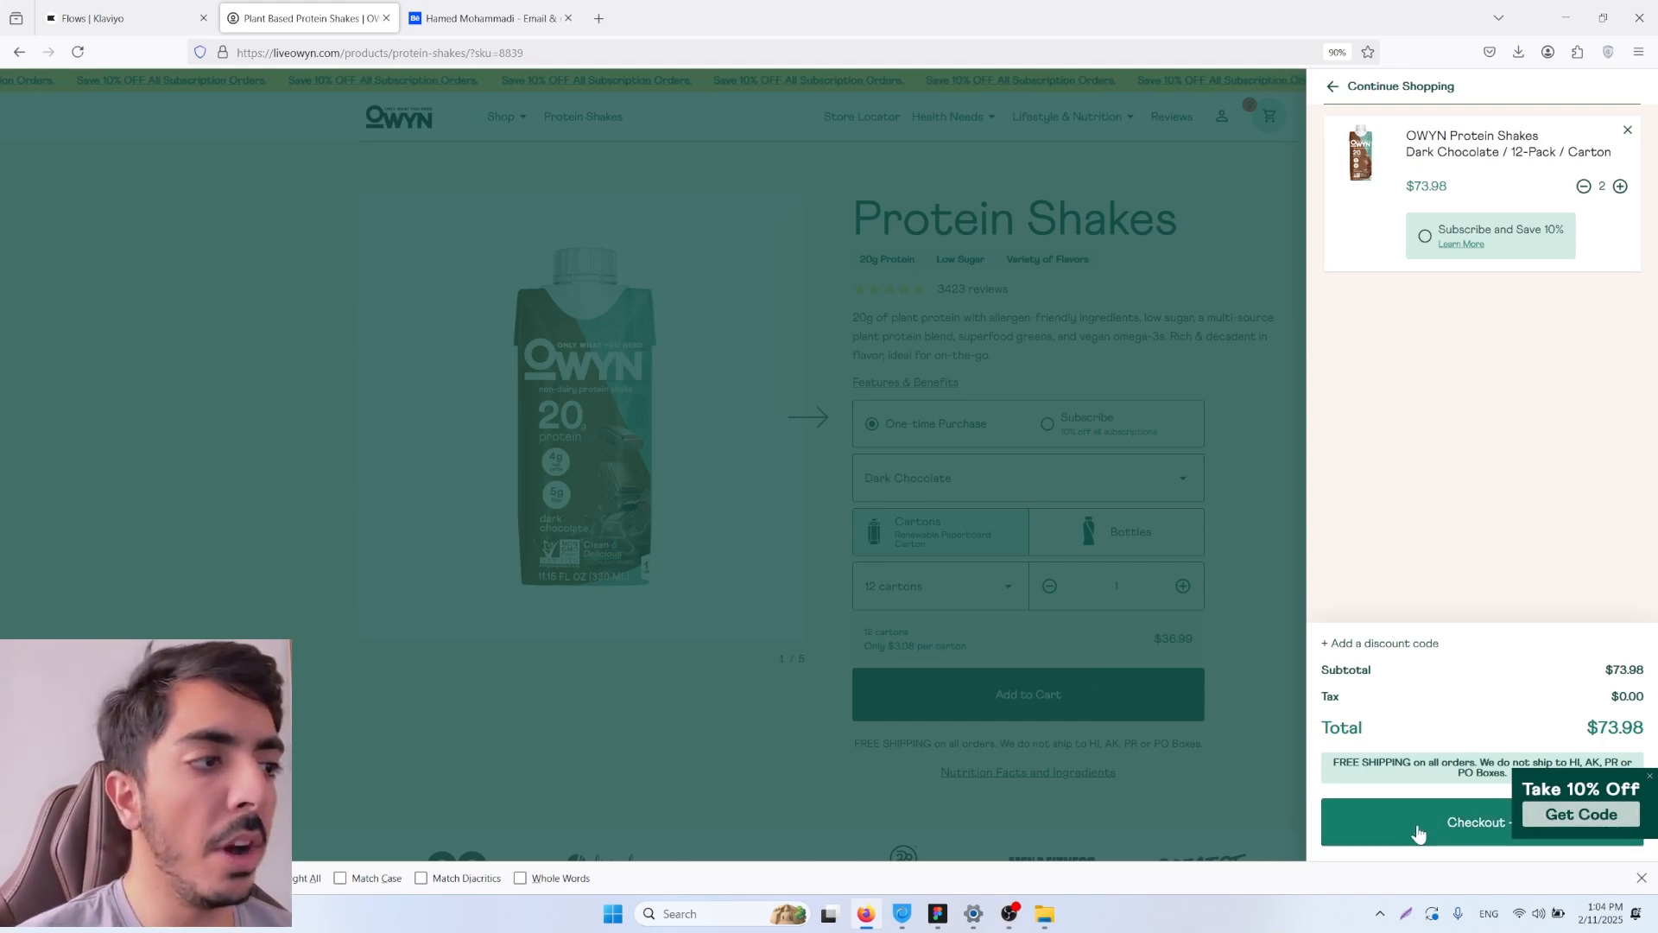
{"action": "left_click", "coordinate": [1499, 829]}
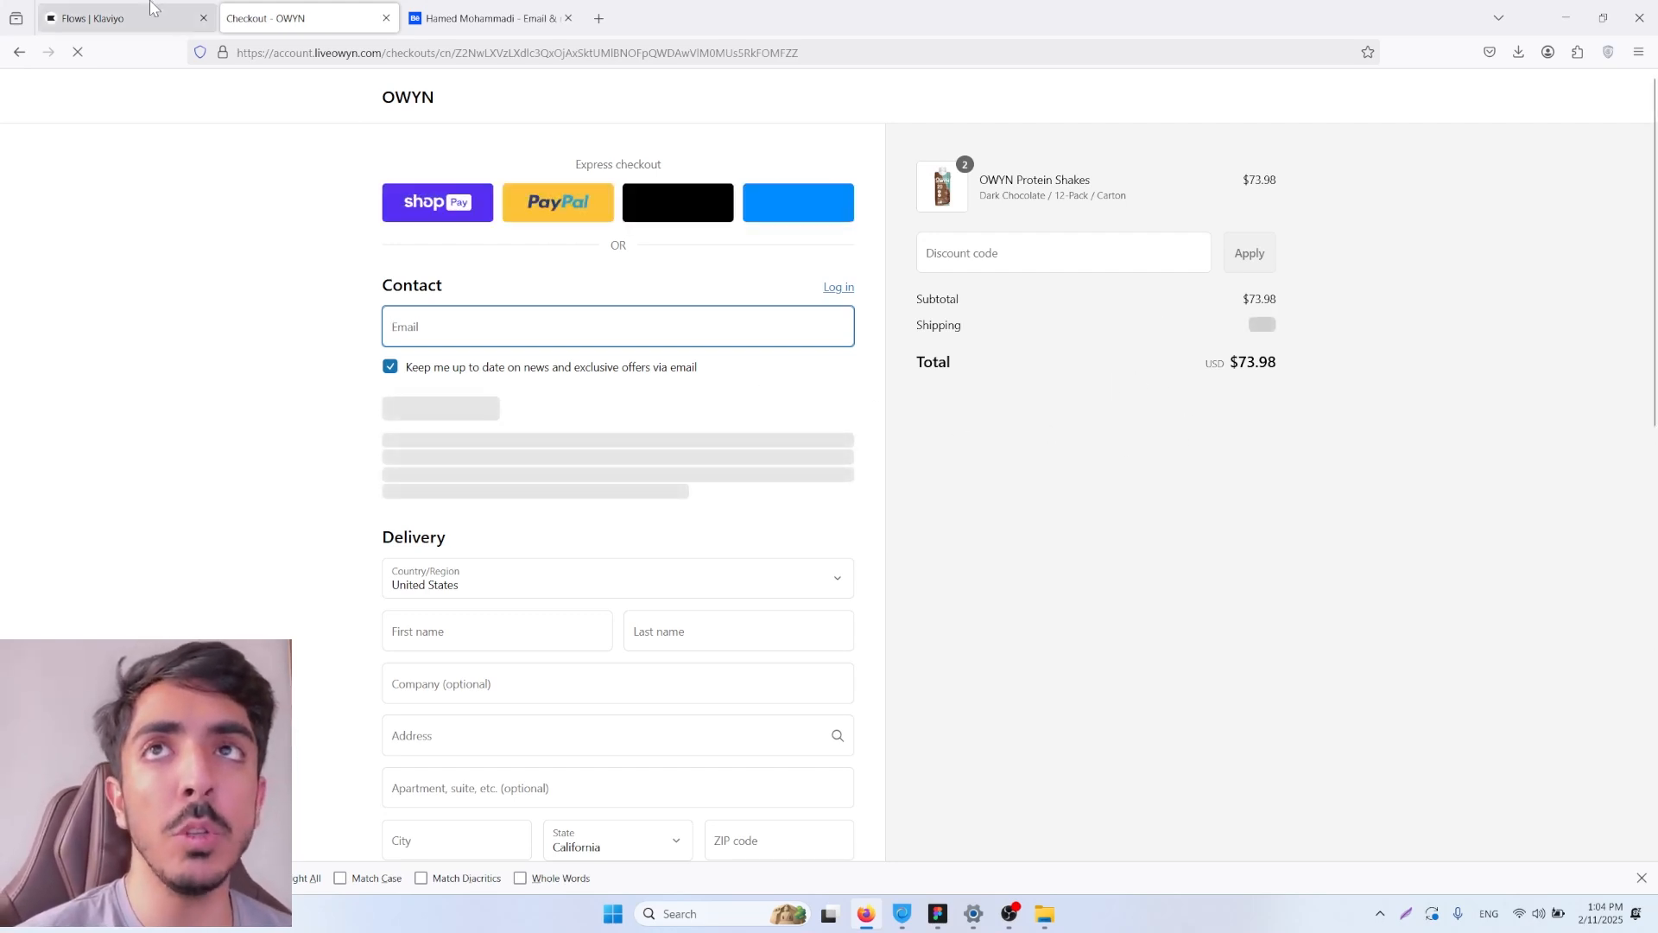
Step: Switch to Klaviyo, search the analytics metrics for "added to cart" and open the Added to Cart metric
{"action": "left_click", "coordinate": [125, 17]}
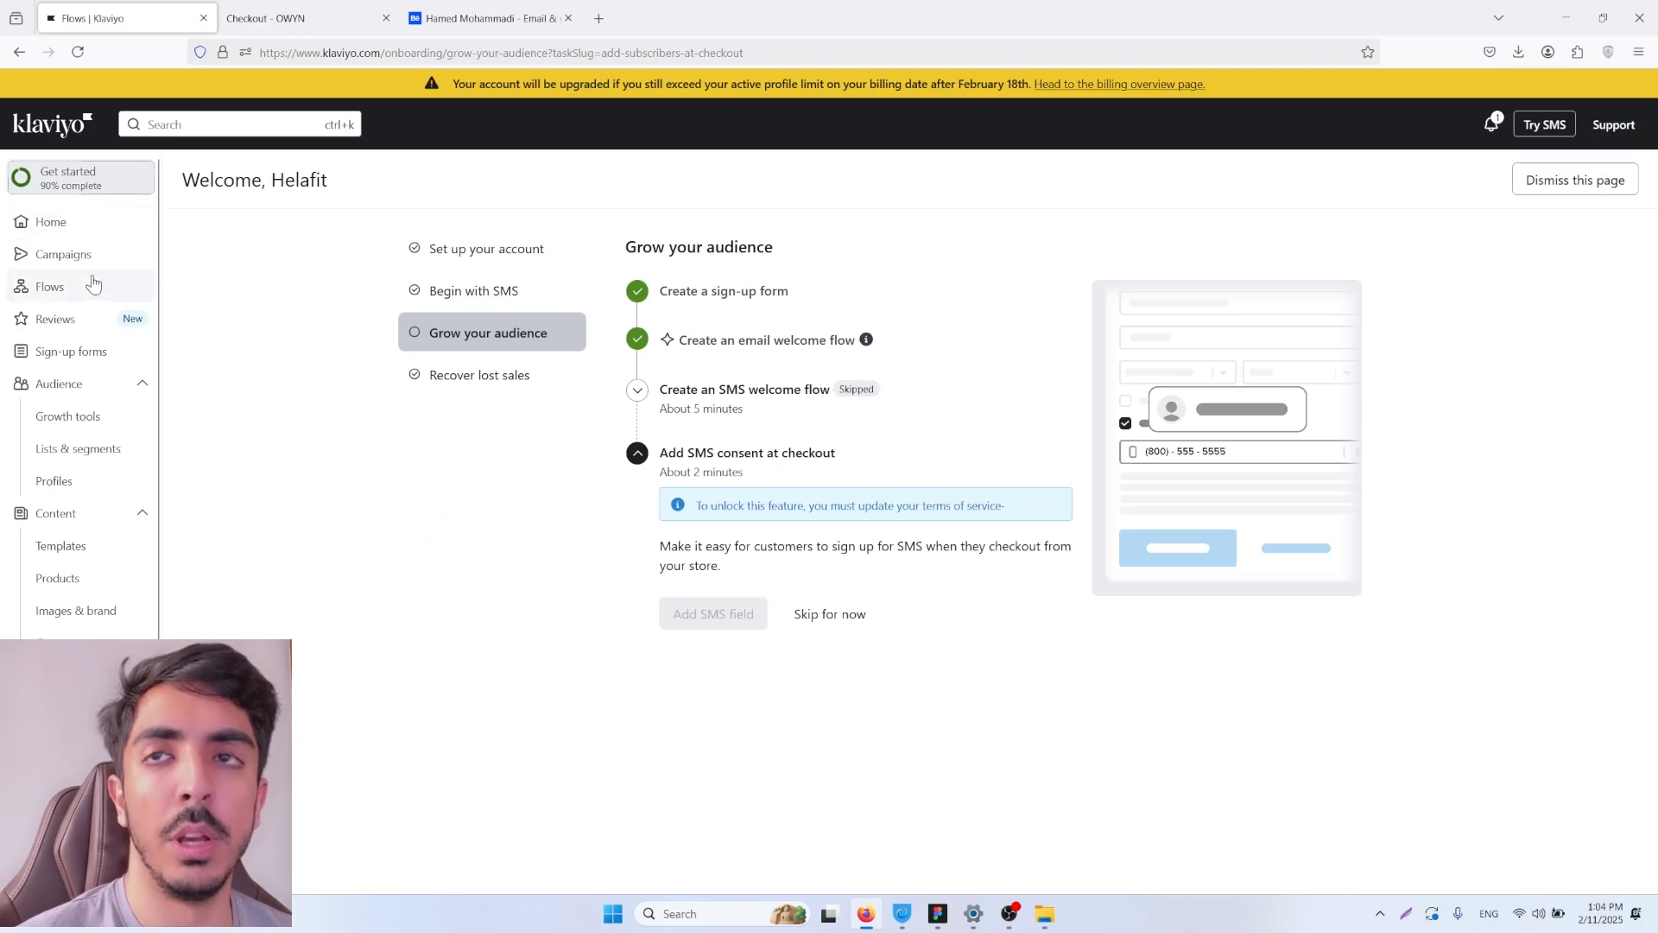
{"action": "scroll", "coordinate": [124, 519], "scroll_direction": "down", "scroll_amount": 1}
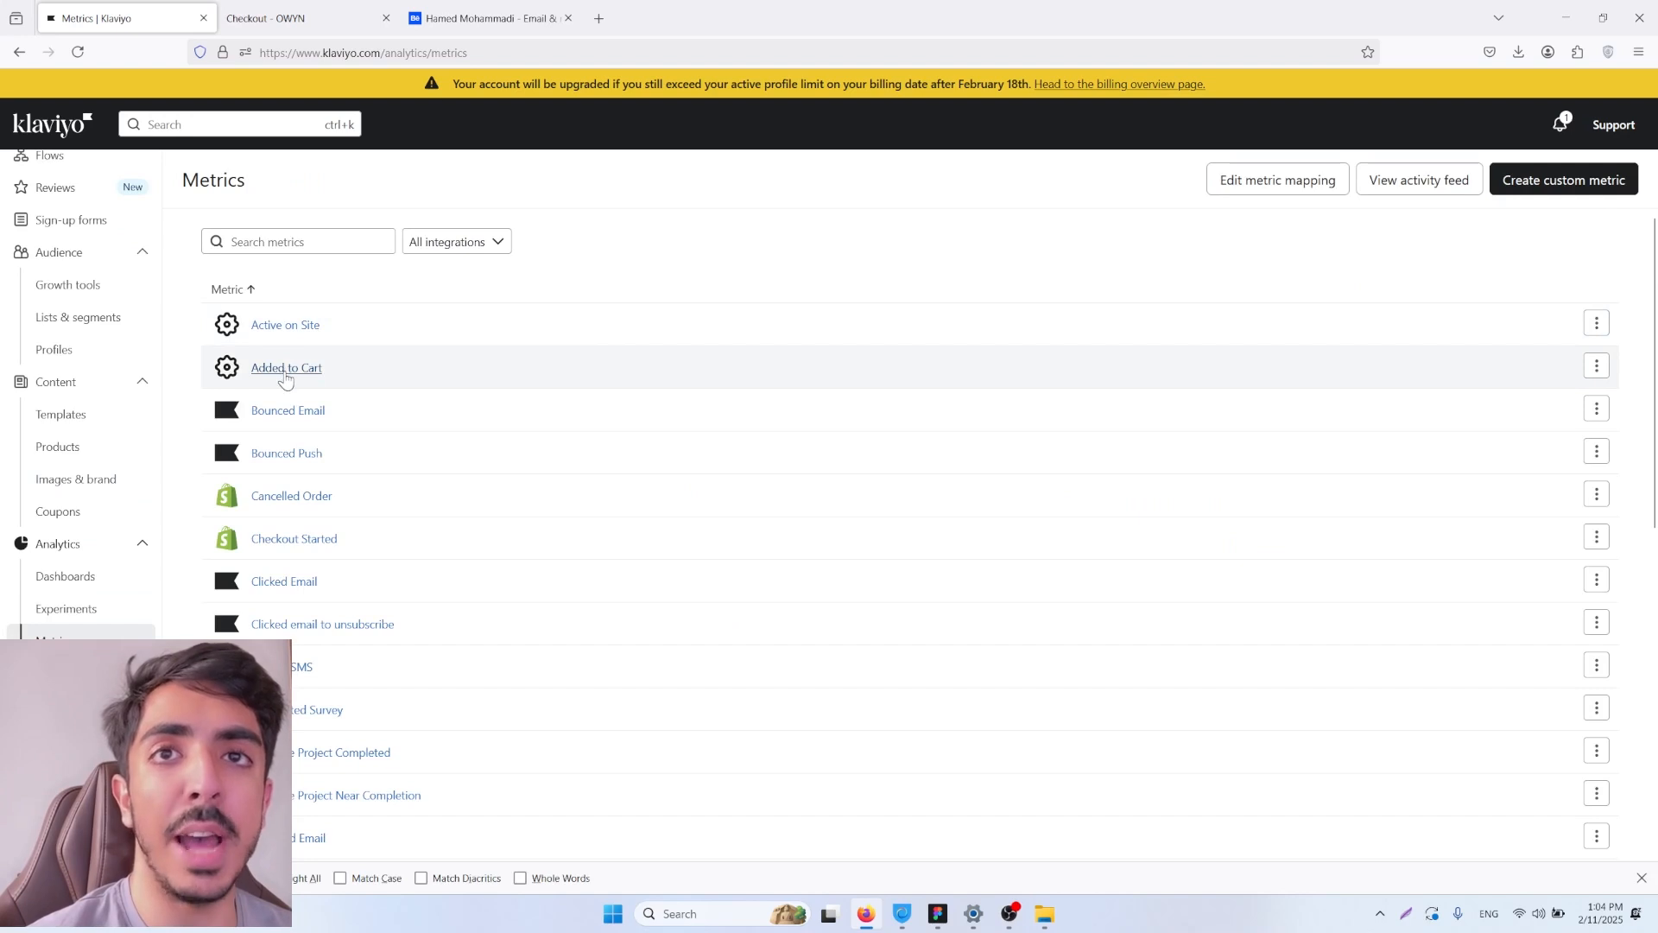
{"action": "left_click", "coordinate": [303, 240]}
{"action": "type", "text": "a"}
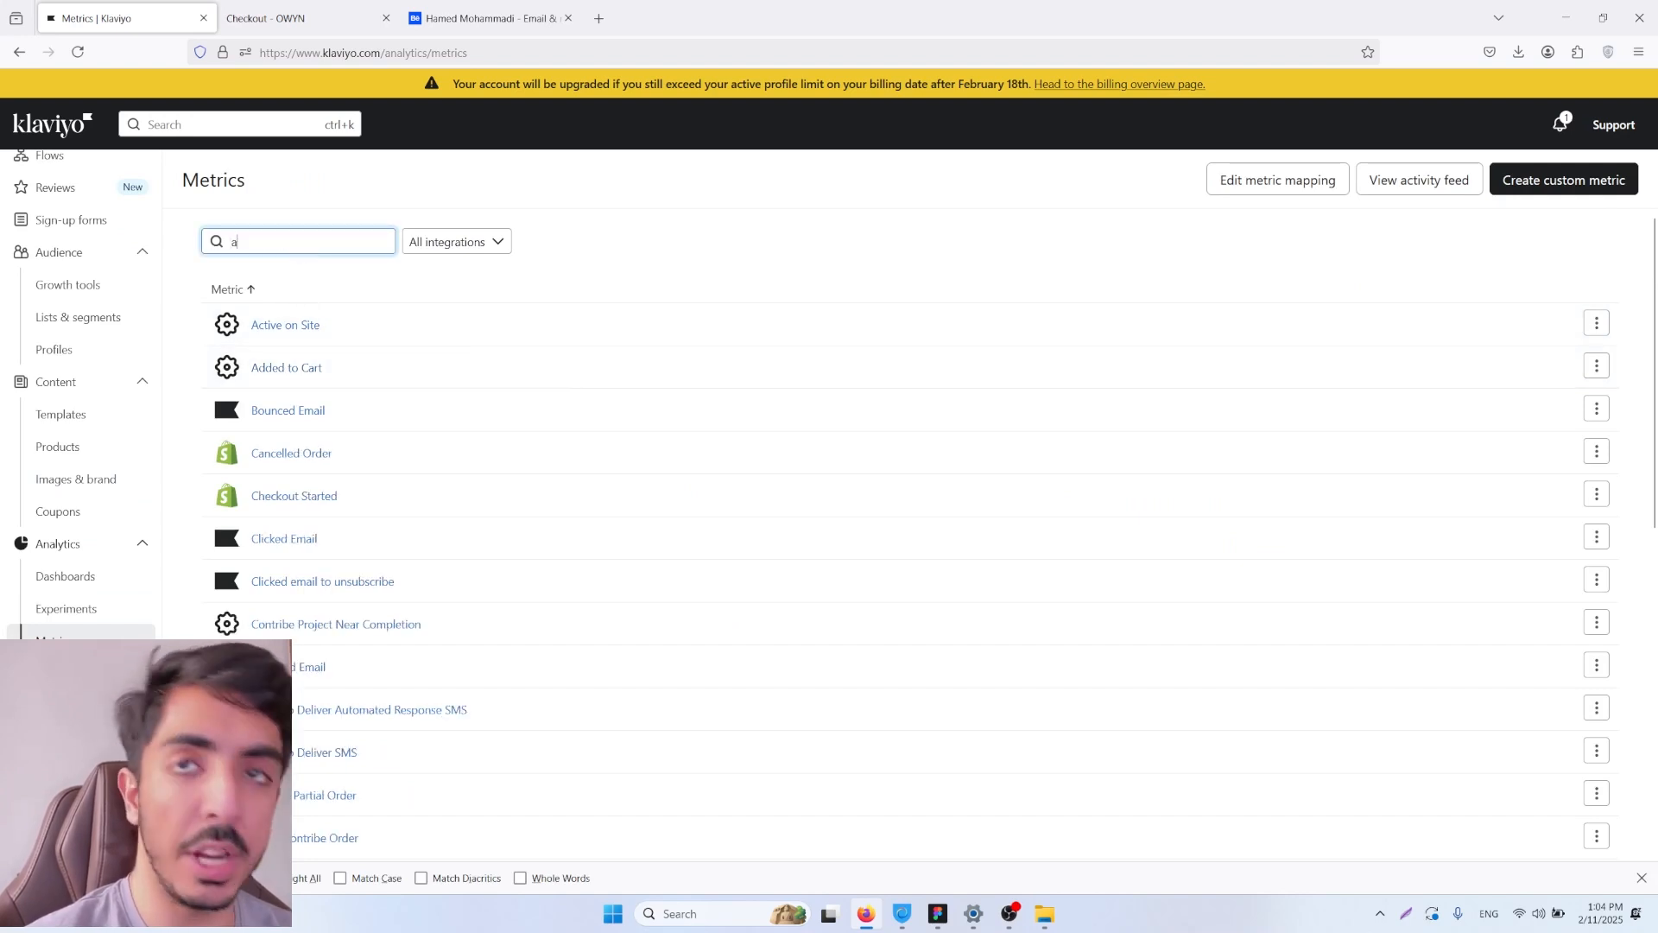
{"action": "type", "text": "ded"}
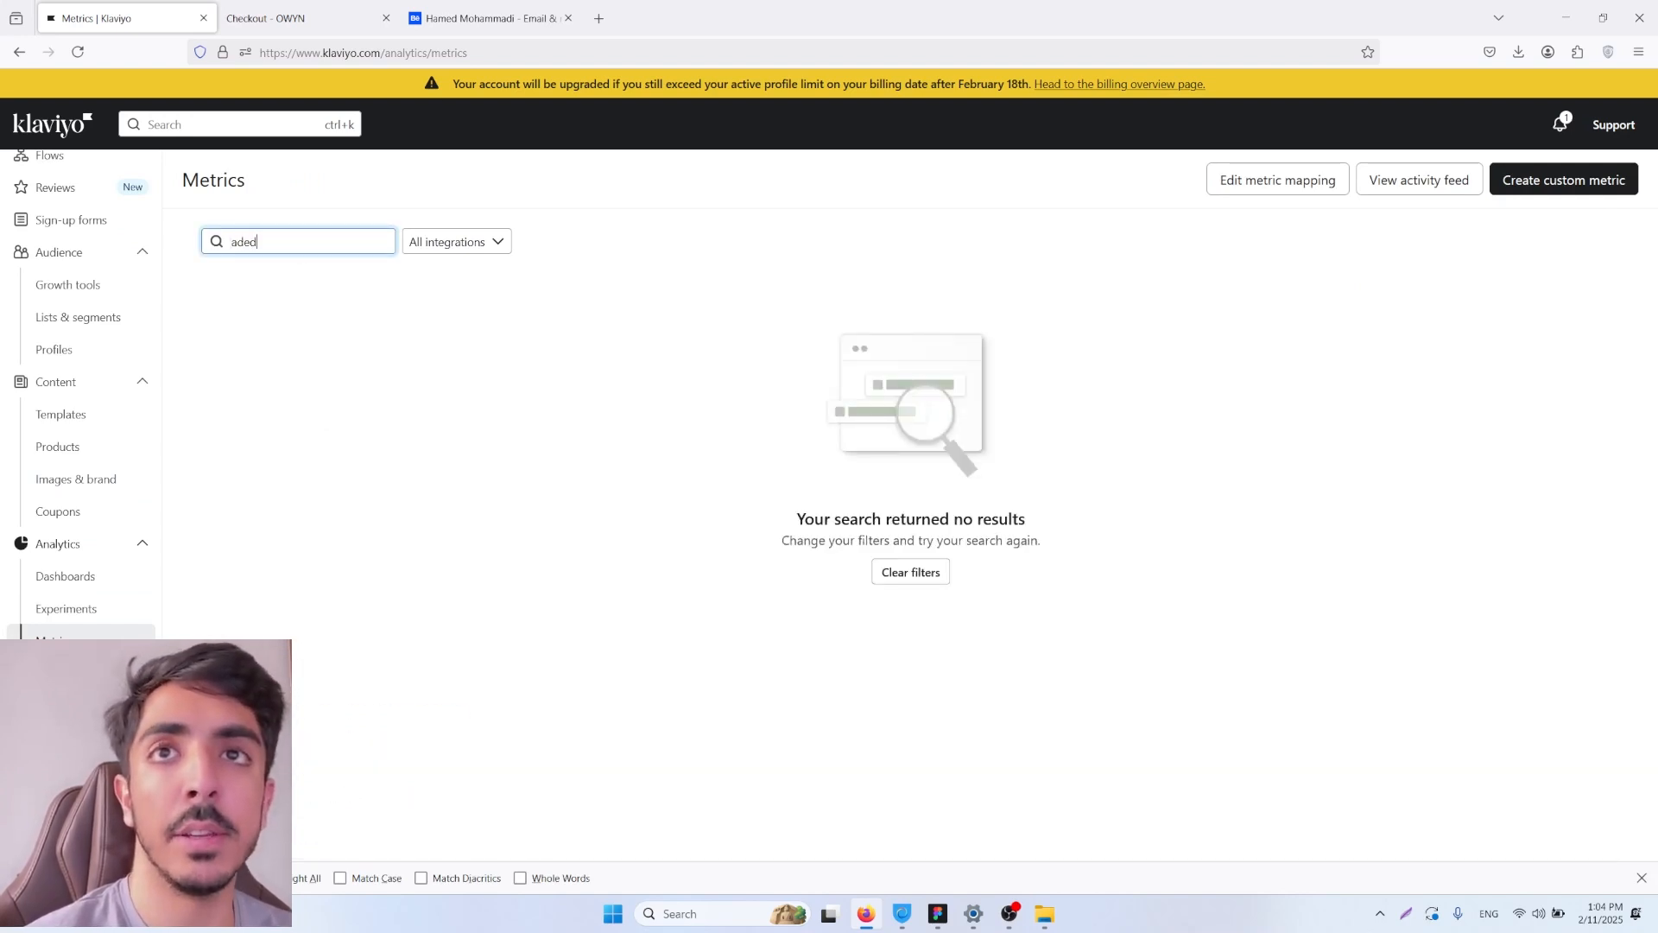
{"action": "key", "text": "BackSpace"}
{"action": "key", "text": "BackSpace"}
{"action": "type", "text": "ded to car"}
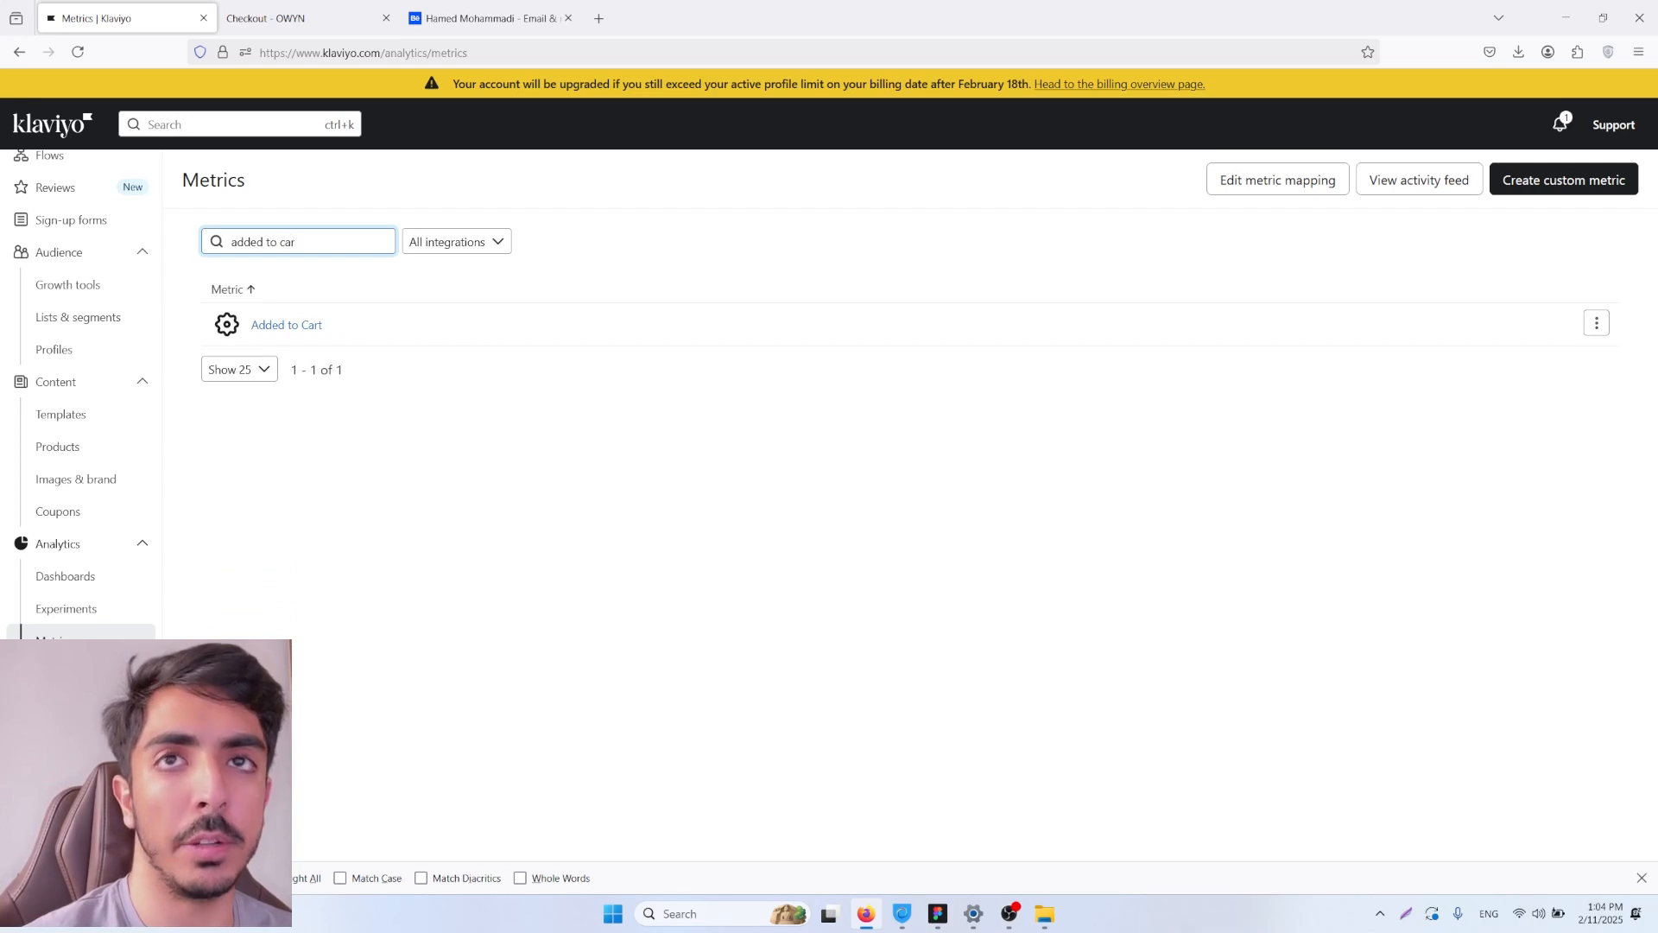
{"action": "type", "text": "t"}
{"action": "left_click", "coordinate": [280, 327]}
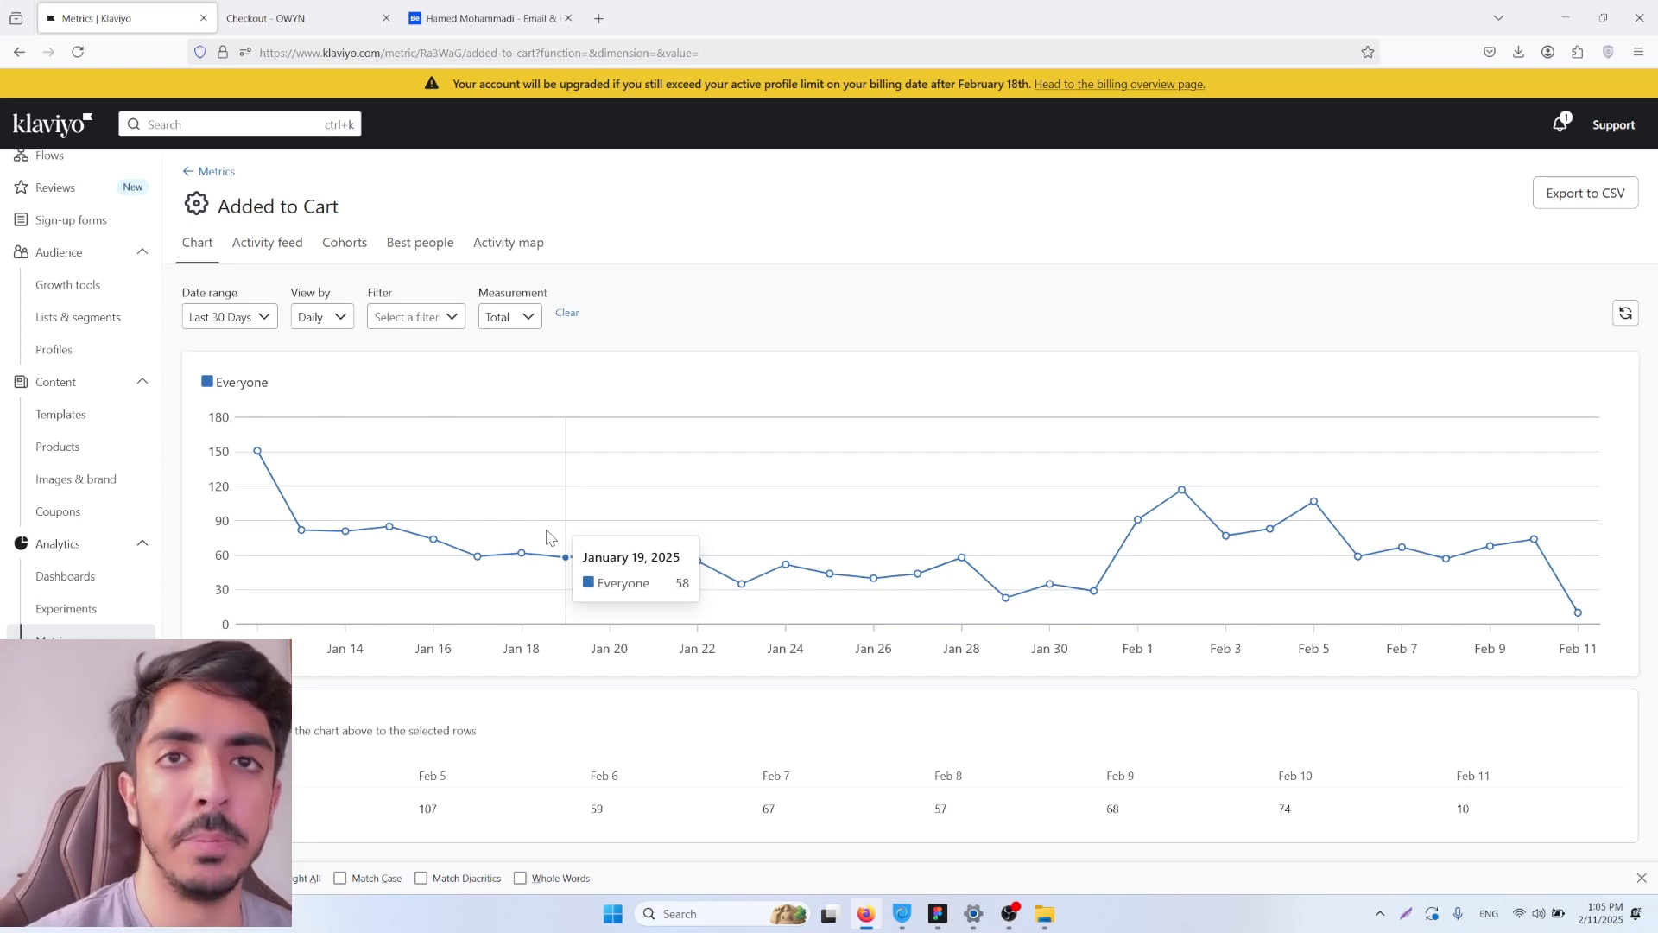
Step: Start creating a new flow and search the flow templates for "abandoned cart"
{"action": "scroll", "coordinate": [73, 293], "scroll_direction": "up", "scroll_amount": 2}
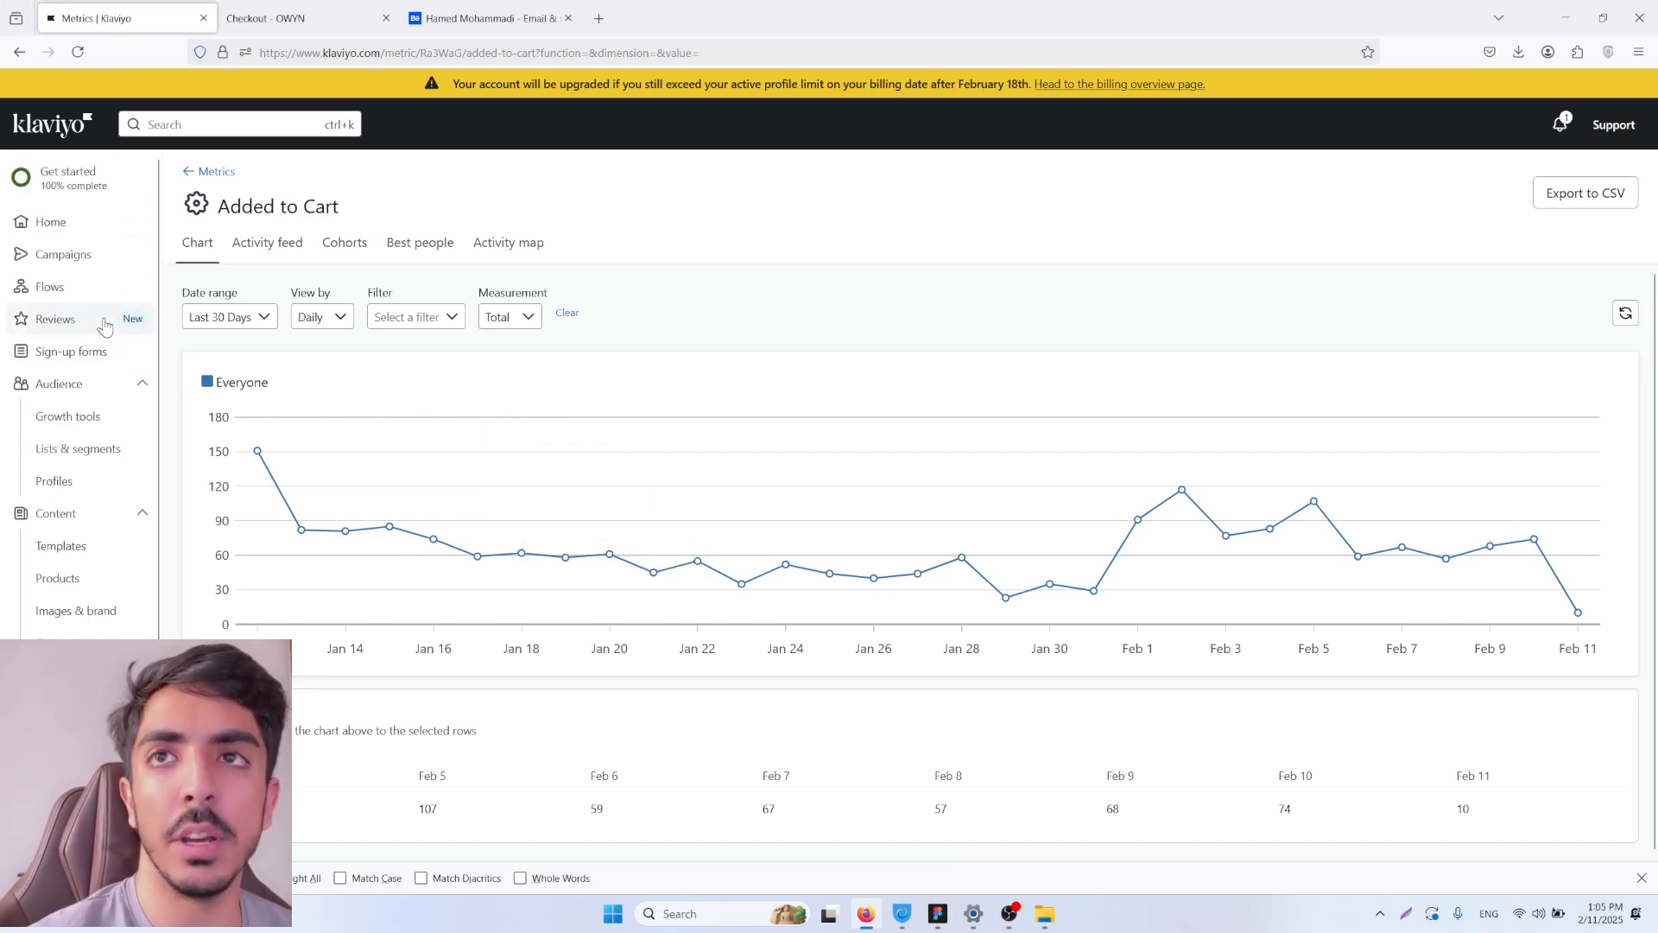
{"action": "left_click", "coordinate": [52, 287]}
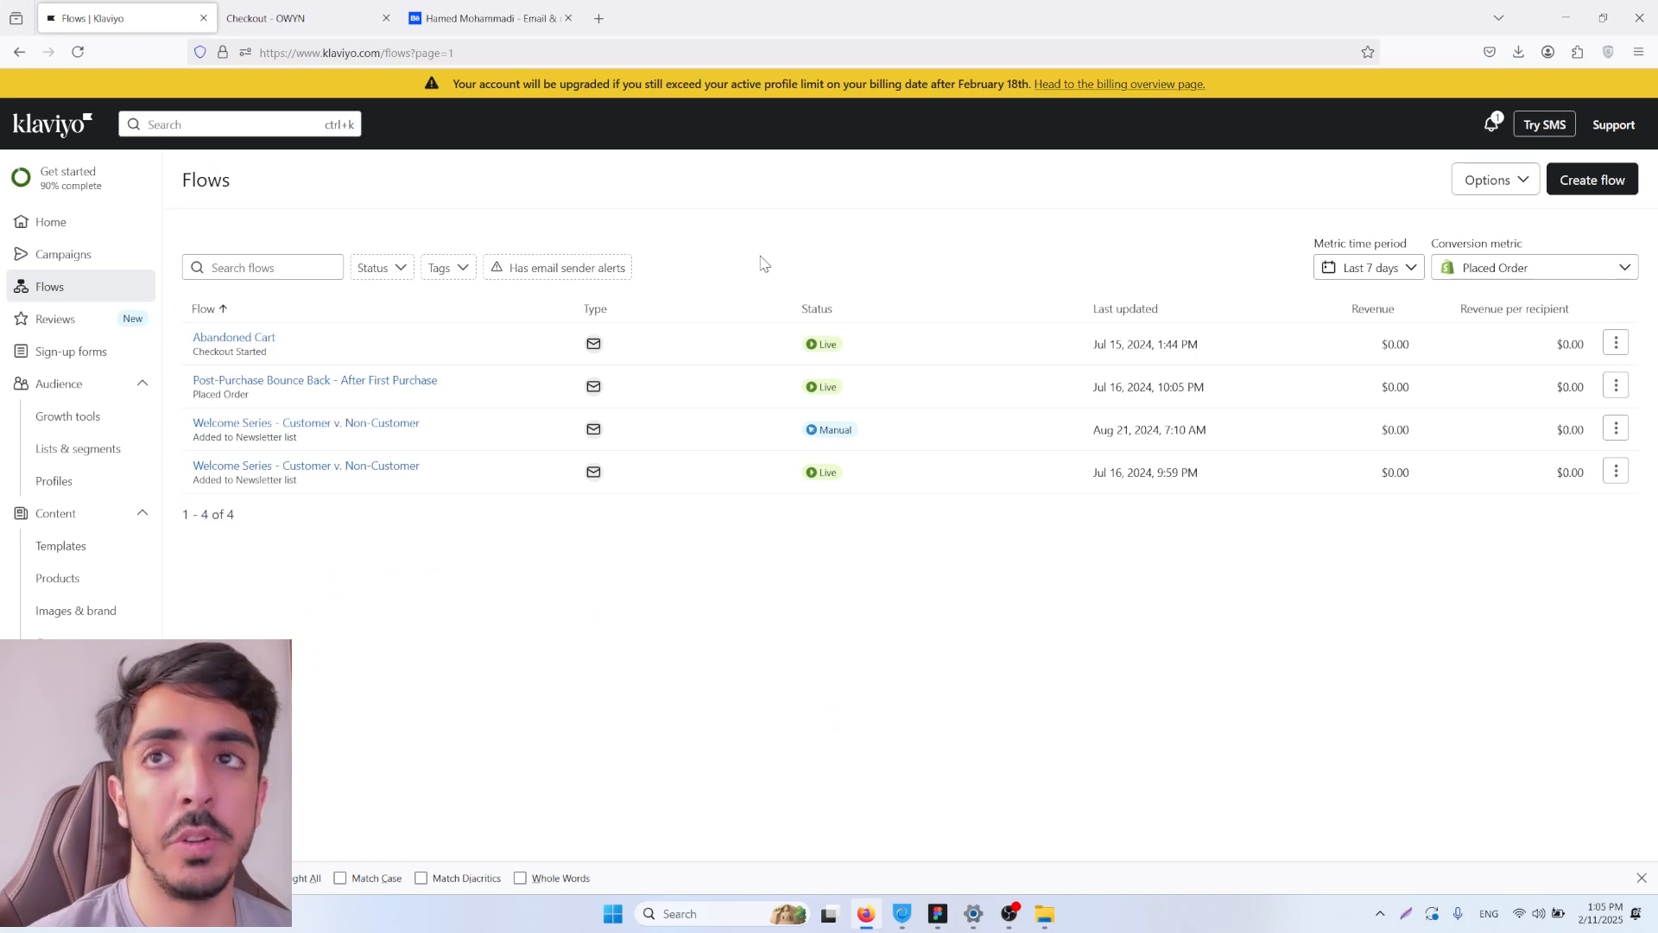
{"action": "left_click", "coordinate": [1604, 188]}
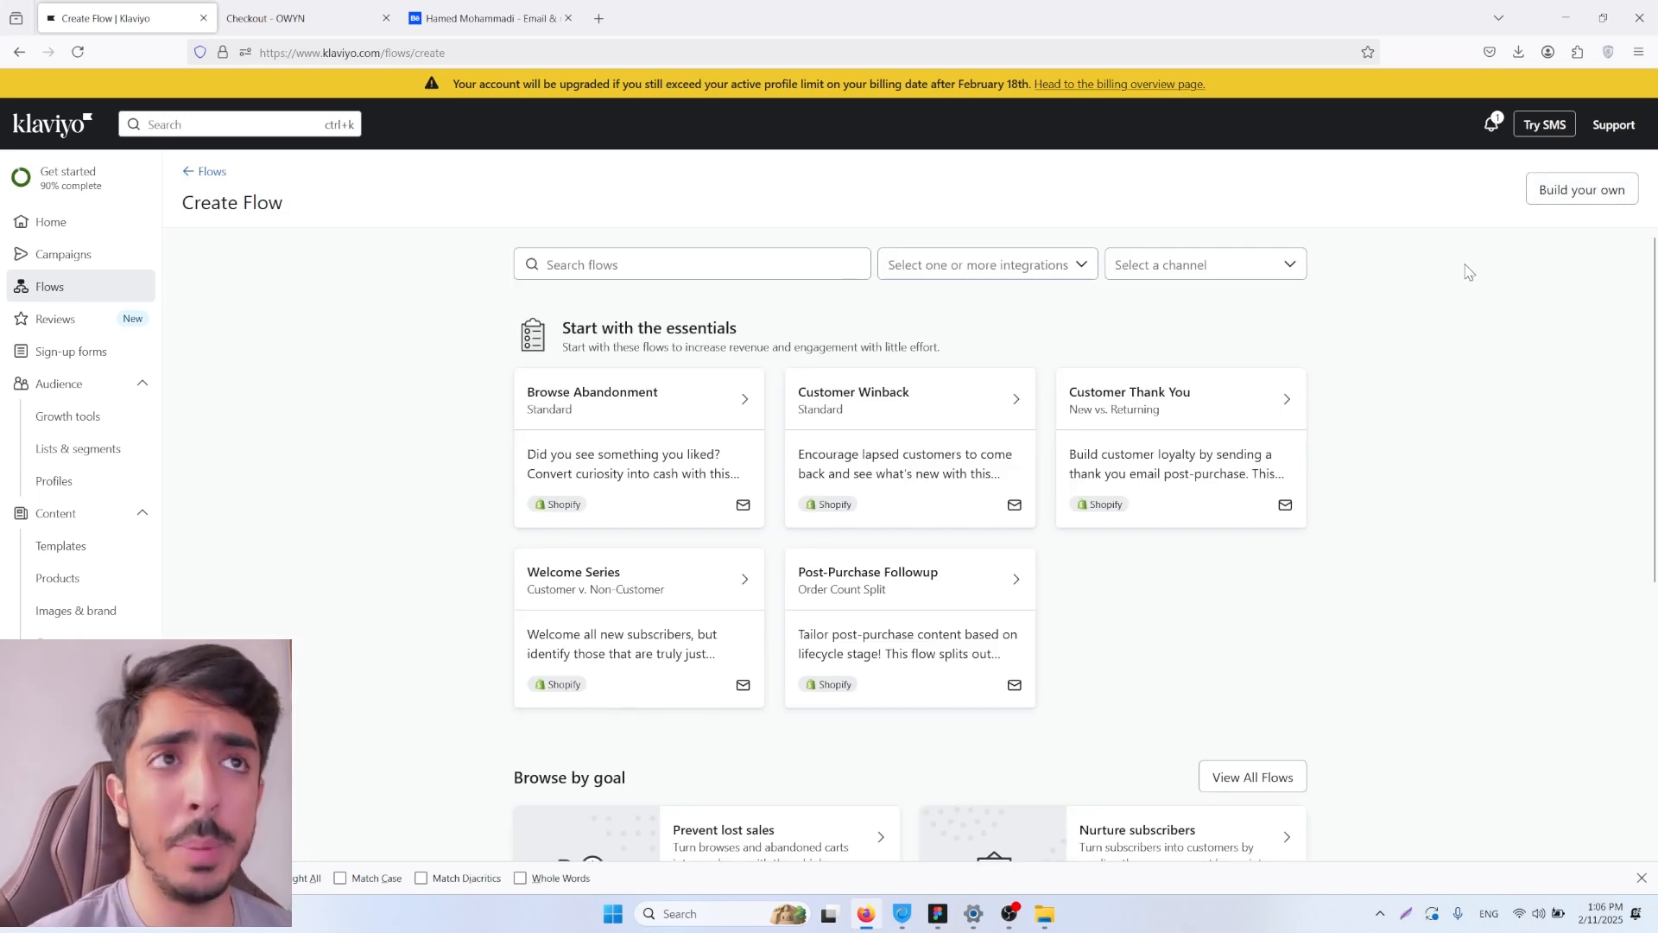
{"action": "left_click", "coordinate": [655, 264]}
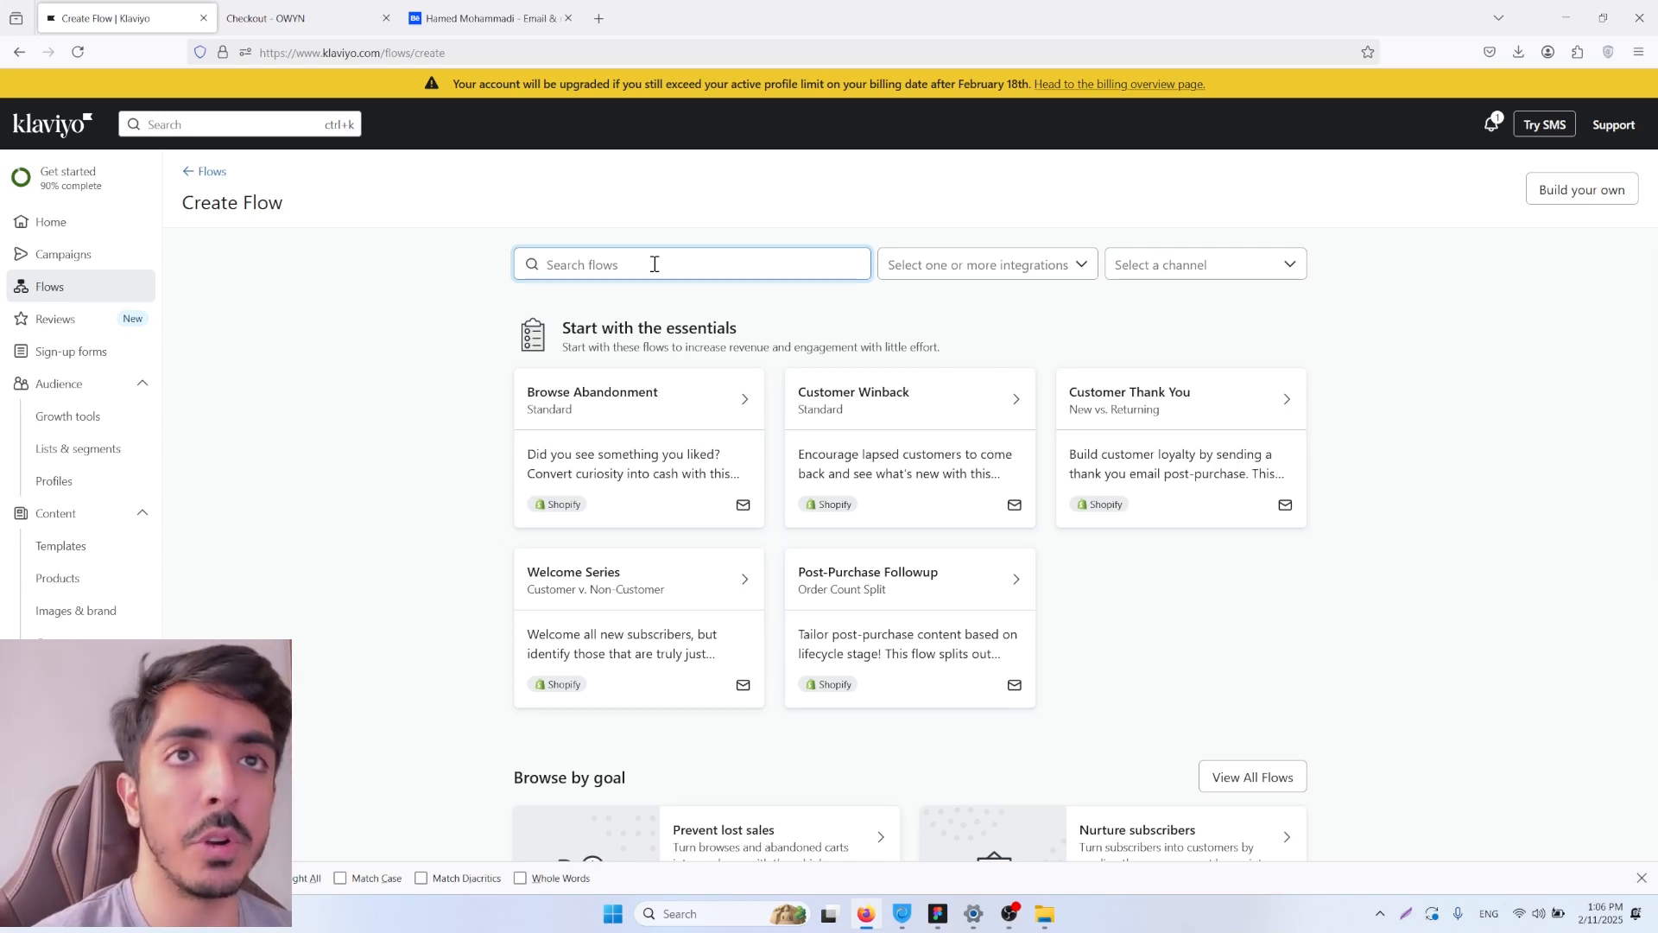
{"action": "type", "text": "abandoned cart"}
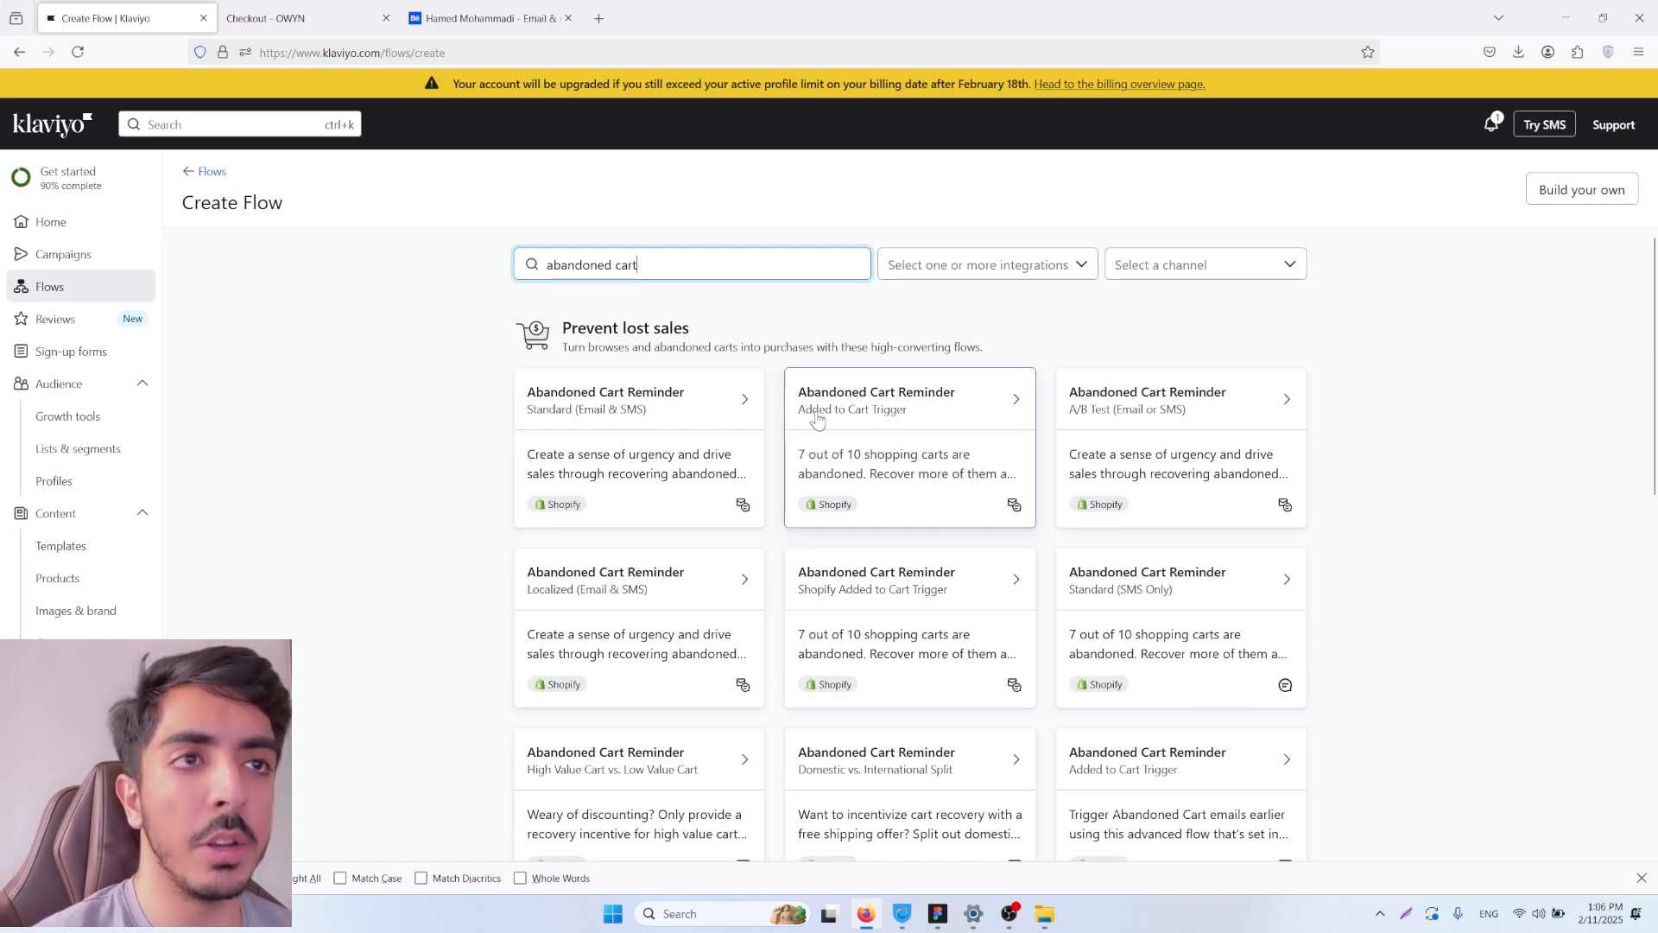
Step: Create the flow from the Shopify Abandoned Cart Reminder template with the Added to Cart trigger, keeping the suggested name
{"action": "left_click", "coordinate": [893, 418]}
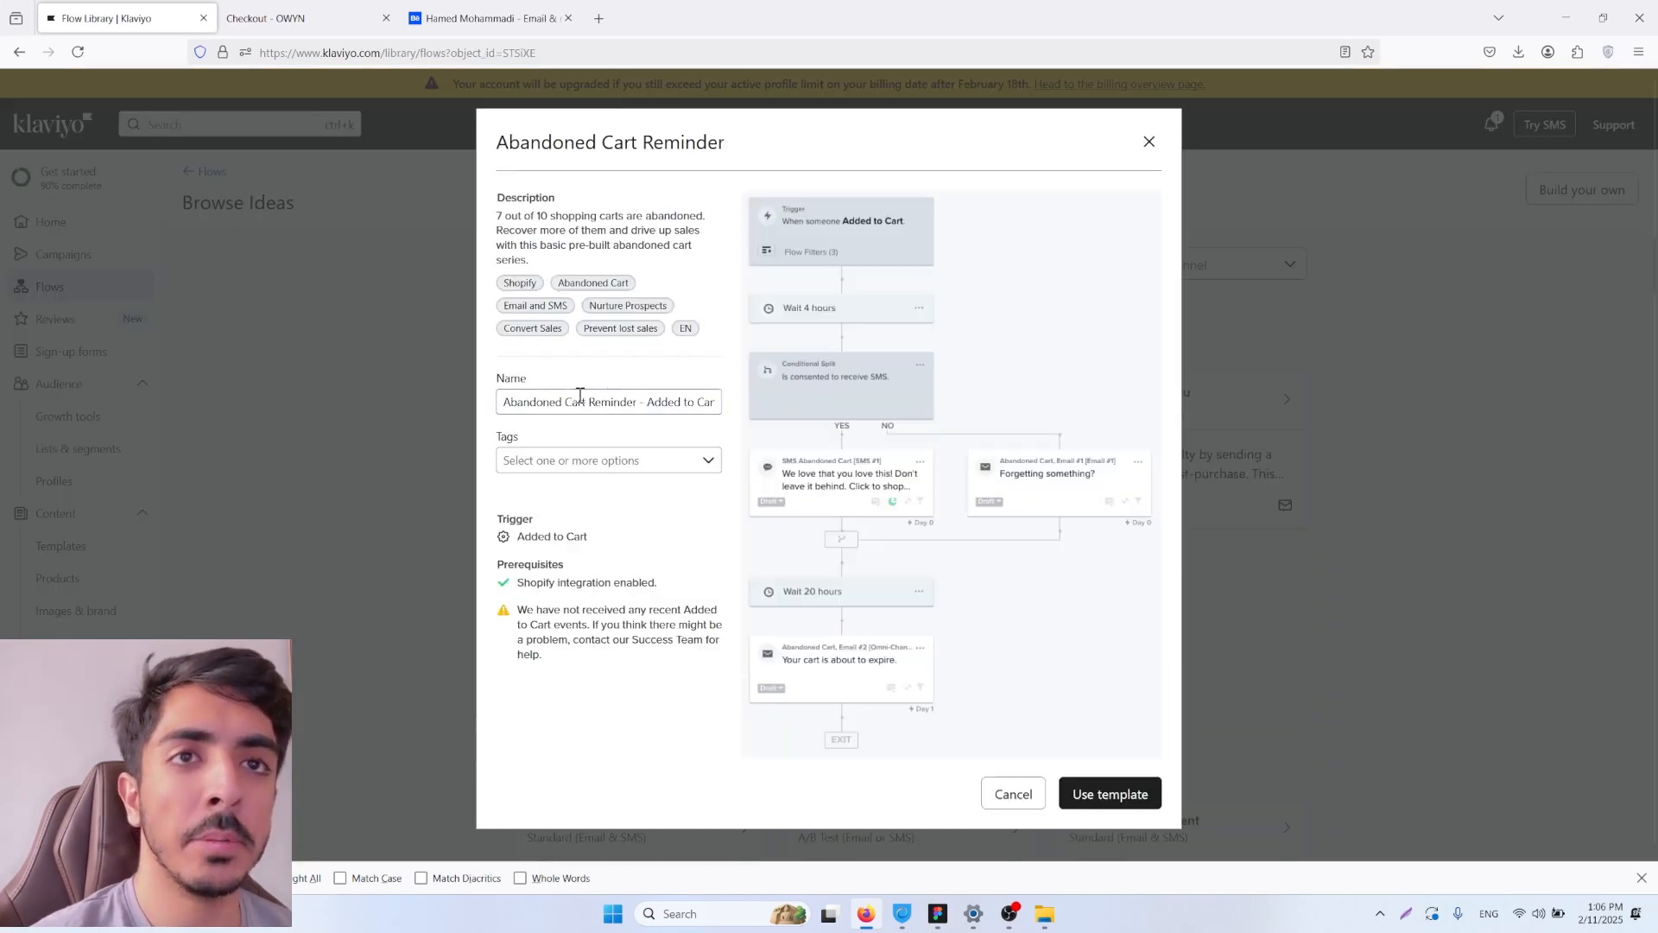
{"action": "left_click_drag", "start_coordinate": [640, 403], "coordinate": [501, 403]}
{"action": "left_click", "coordinate": [551, 403]}
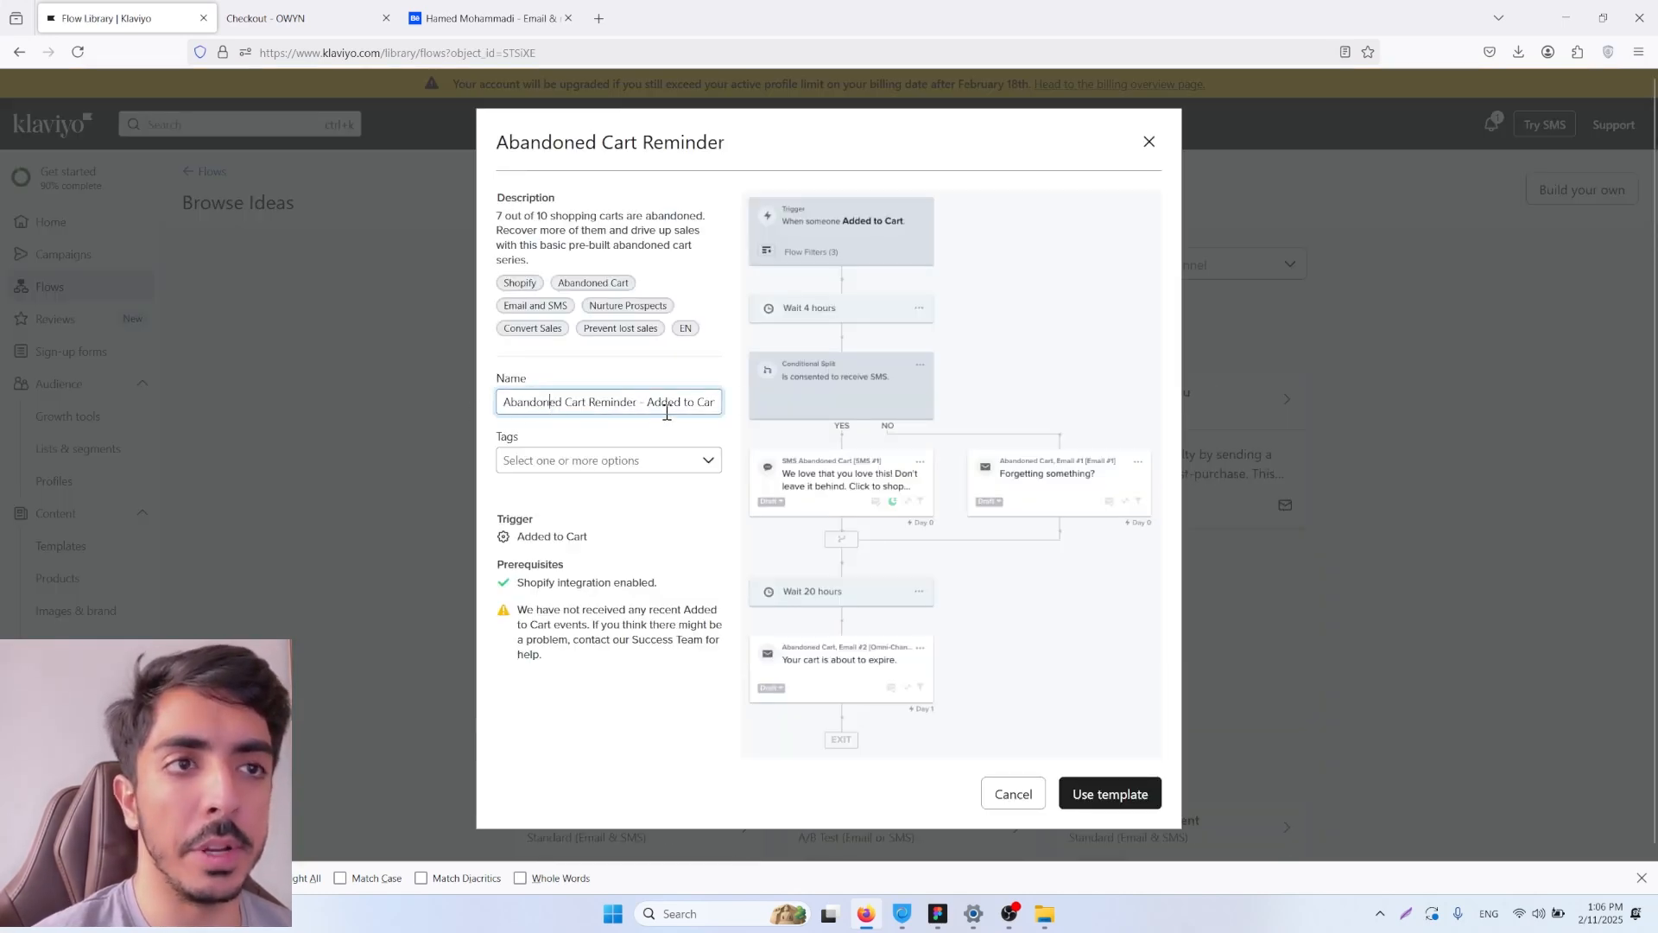
{"action": "left_click", "coordinate": [1103, 805]}
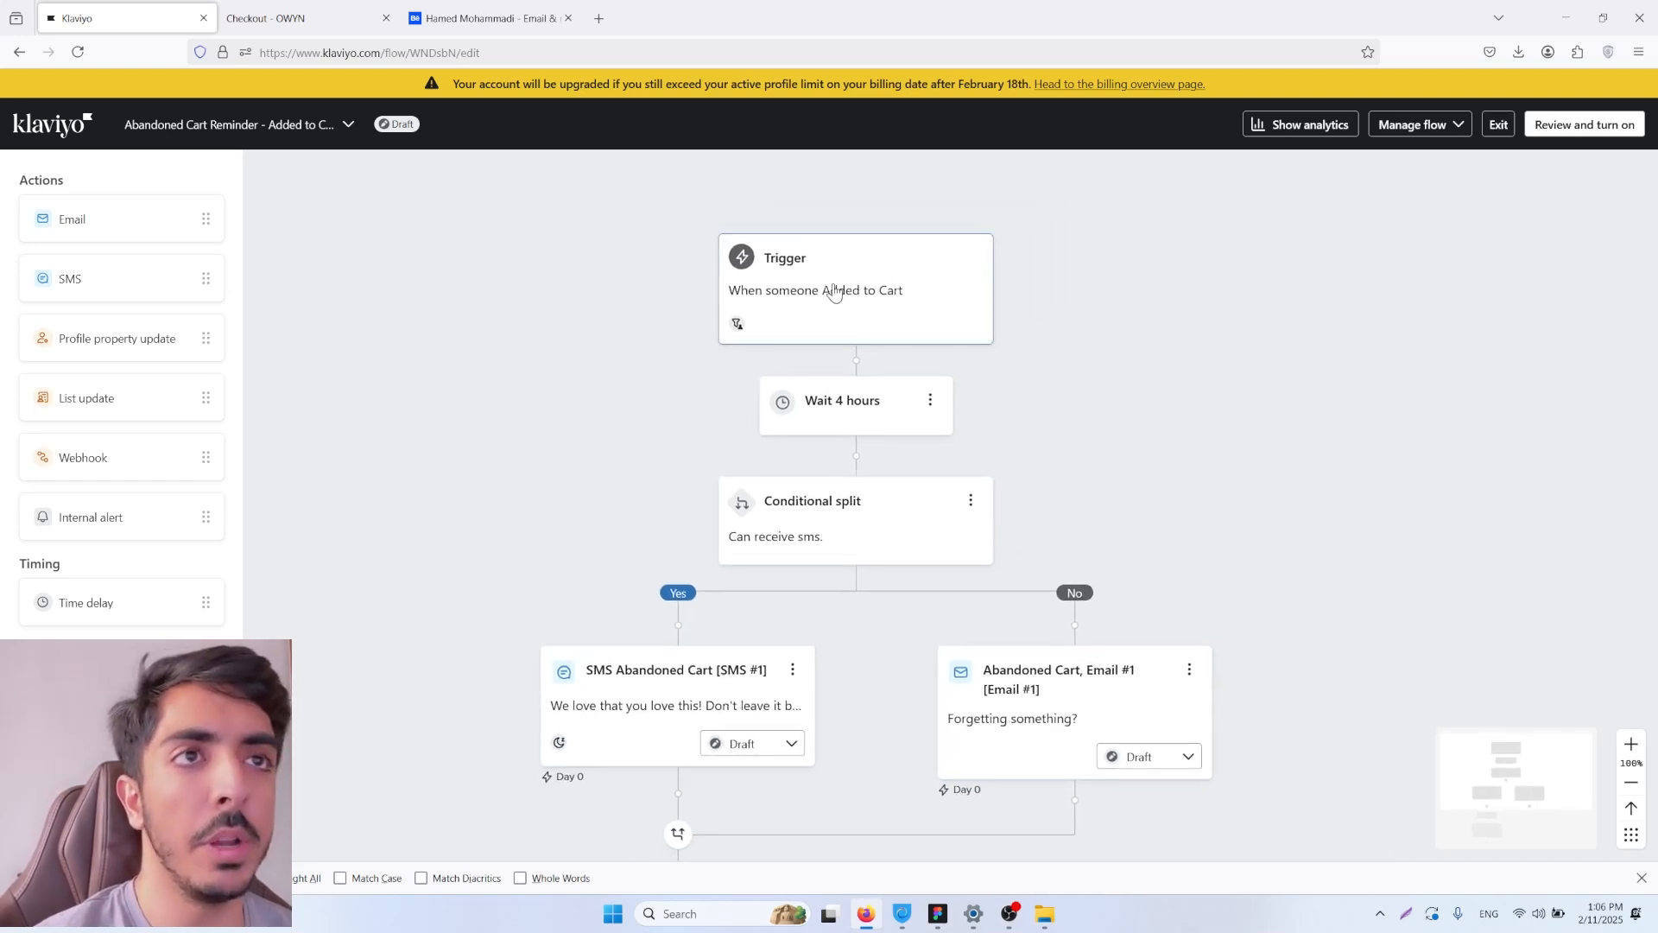
Step: Open the flow trigger's profile filters and examine the metric and frequency options of the Checkout Started condition
{"action": "left_click", "coordinate": [834, 294]}
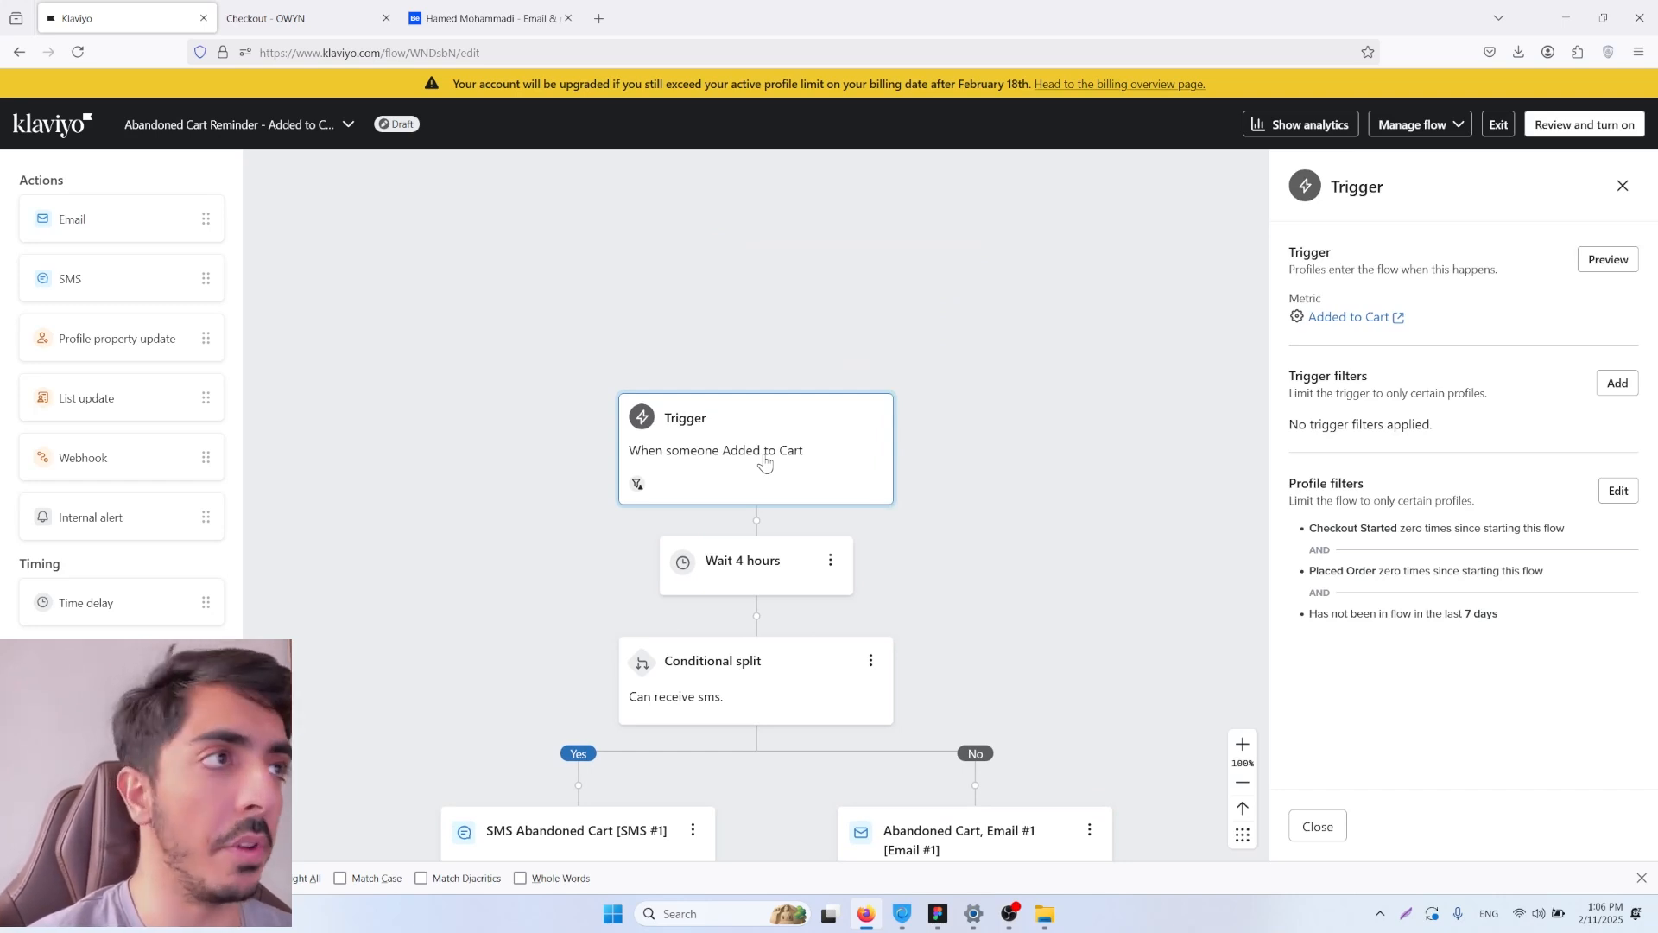
{"action": "double_click", "coordinate": [1303, 298]}
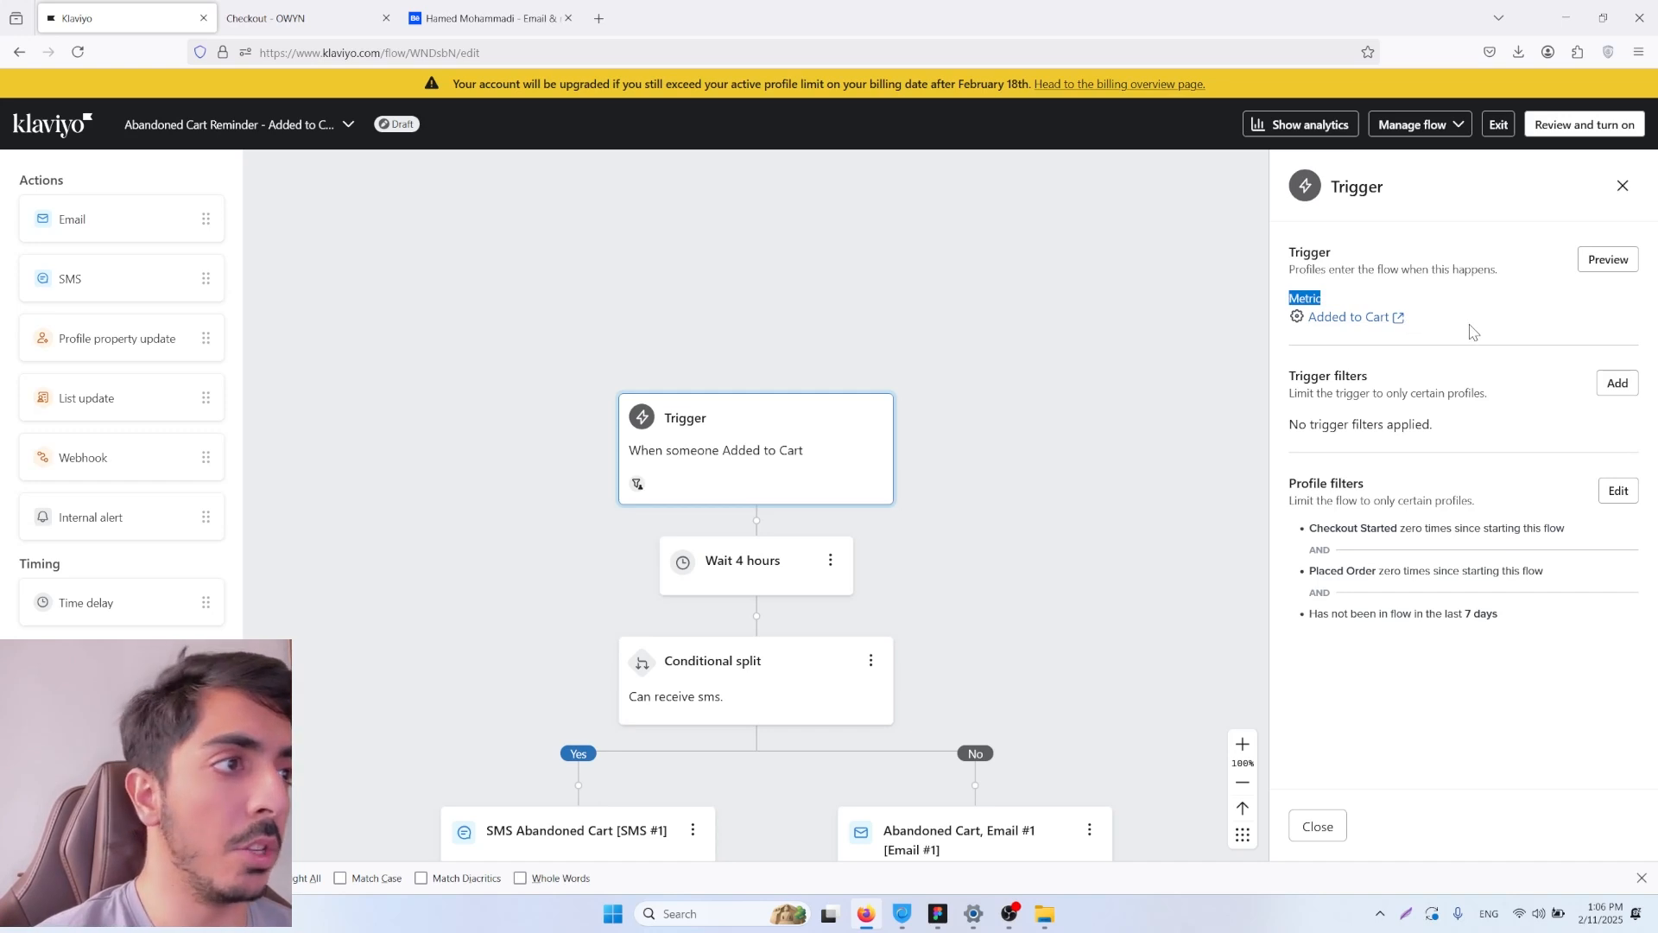
{"action": "left_click", "coordinate": [1617, 494]}
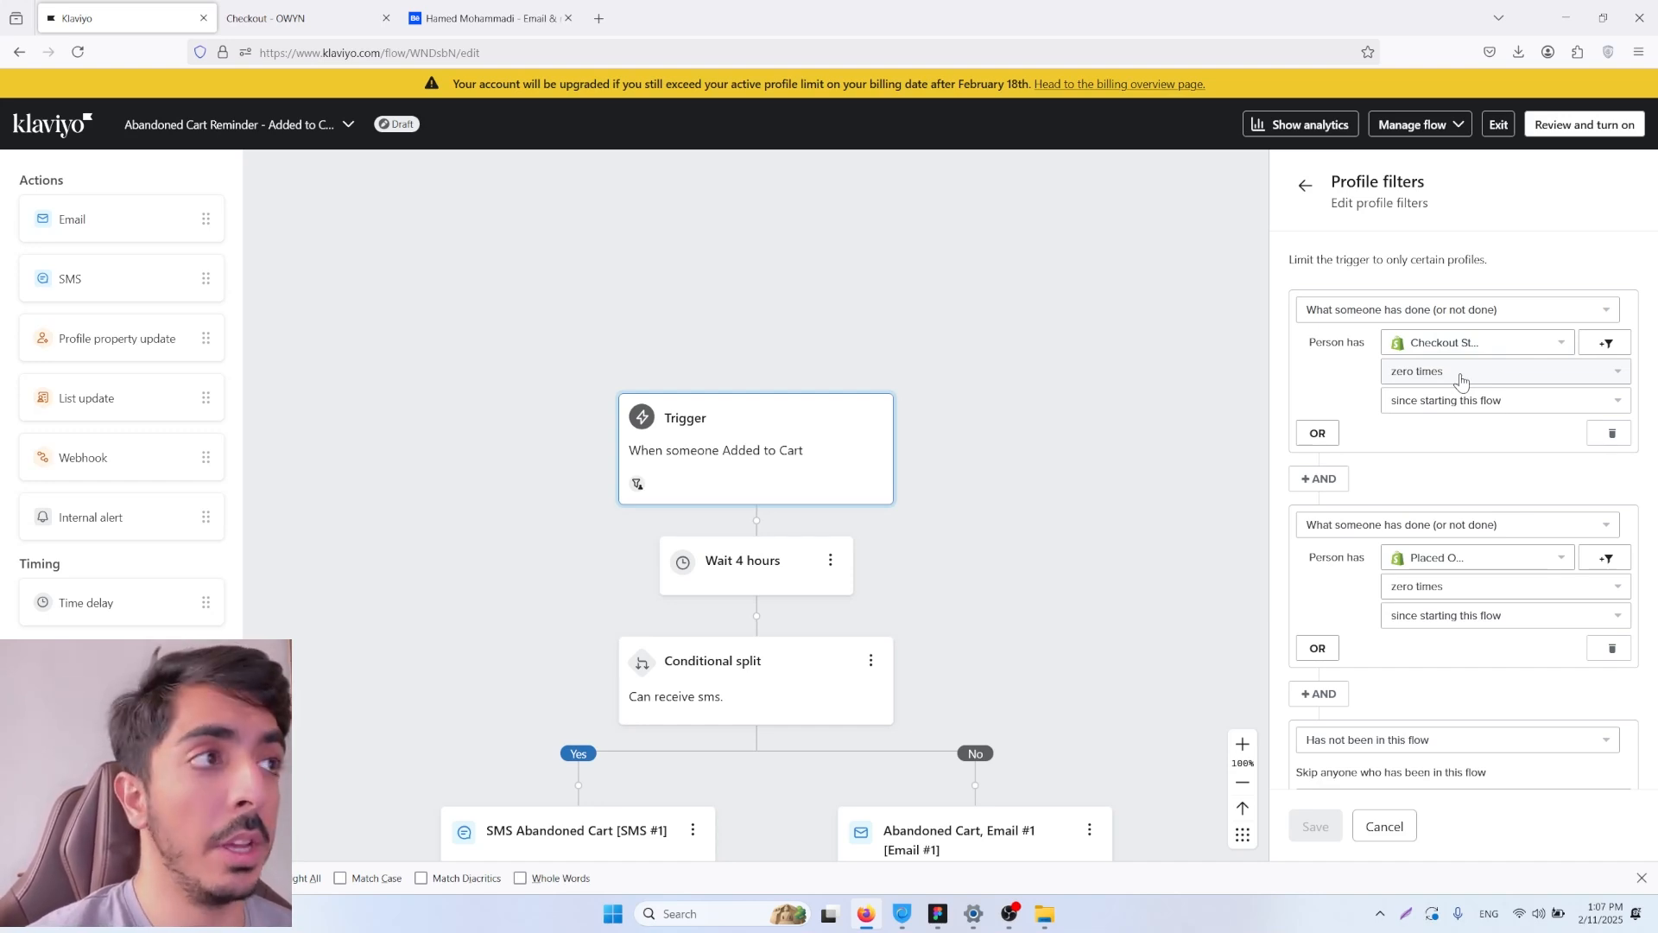
{"action": "left_click", "coordinate": [1478, 344]}
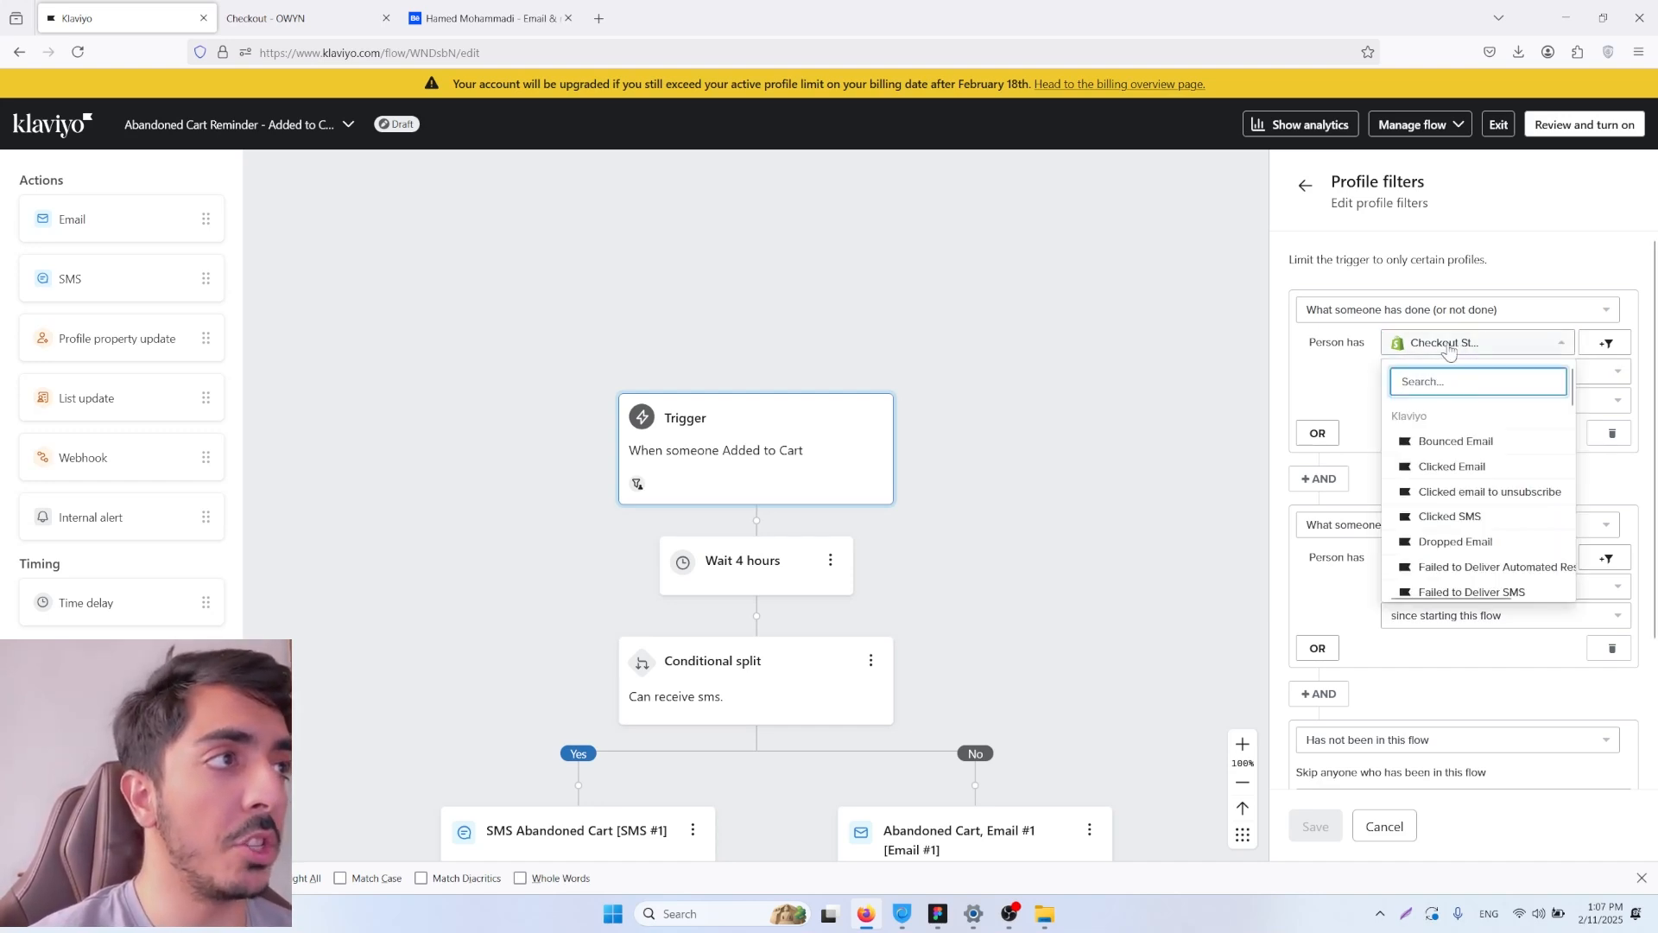
{"action": "left_click", "coordinate": [1372, 359]}
{"action": "left_click", "coordinate": [1407, 378]}
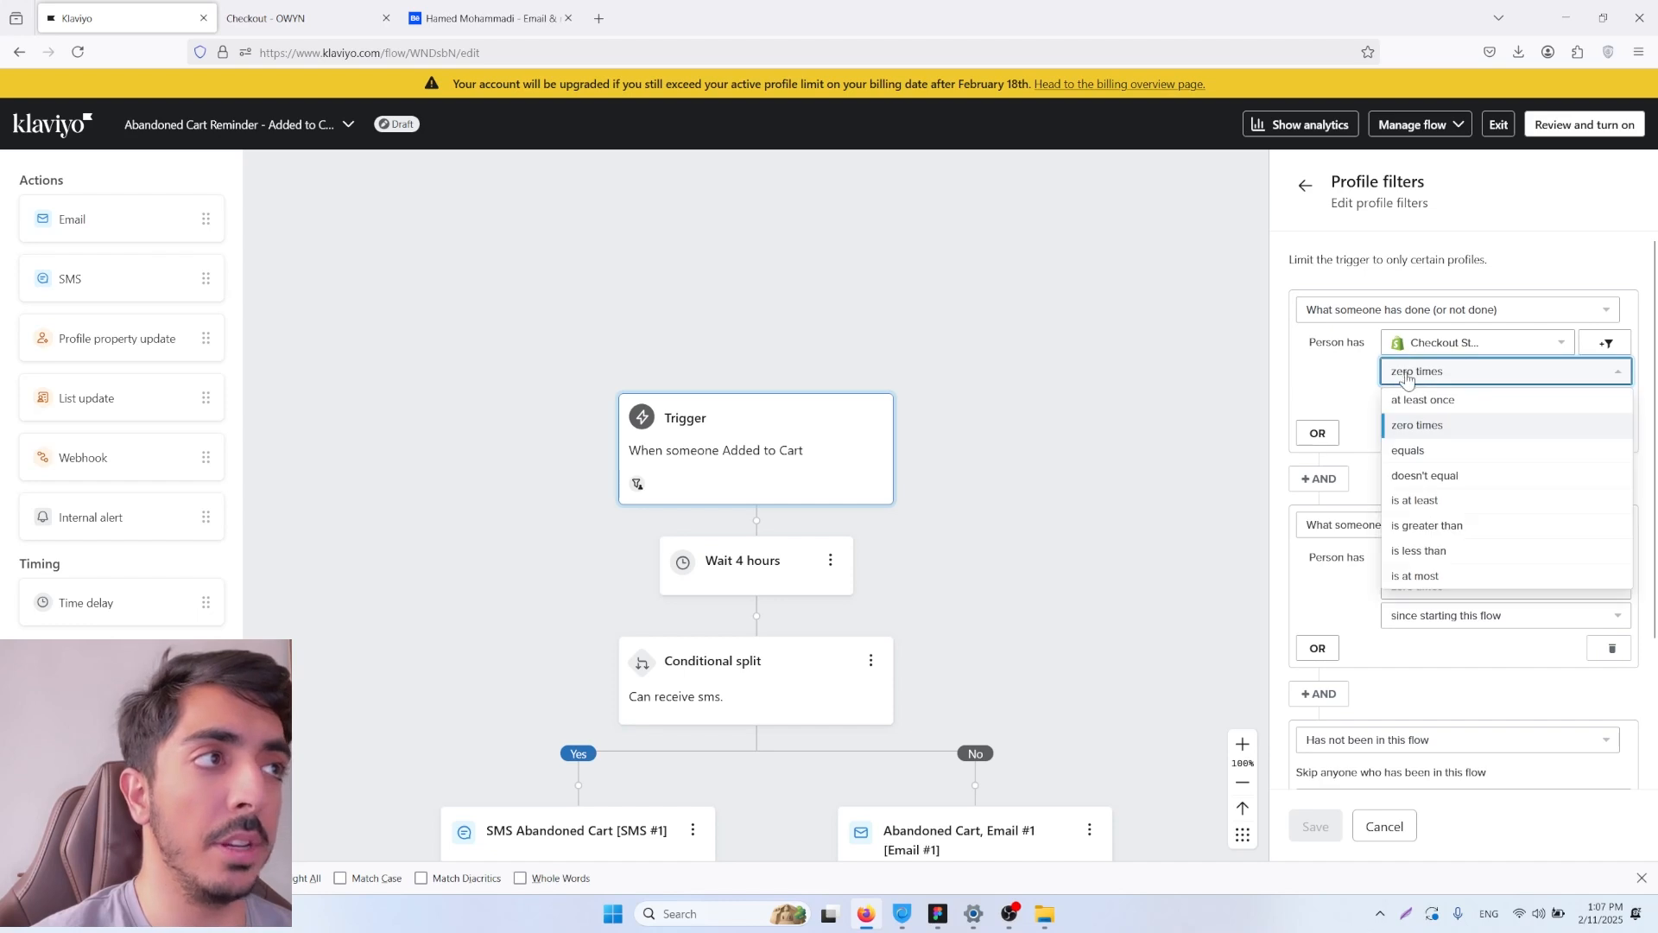
{"action": "left_click", "coordinate": [1433, 348]}
{"action": "left_click", "coordinate": [1372, 375]}
{"action": "scroll", "coordinate": [1390, 422], "scroll_direction": "down", "scroll_amount": 1}
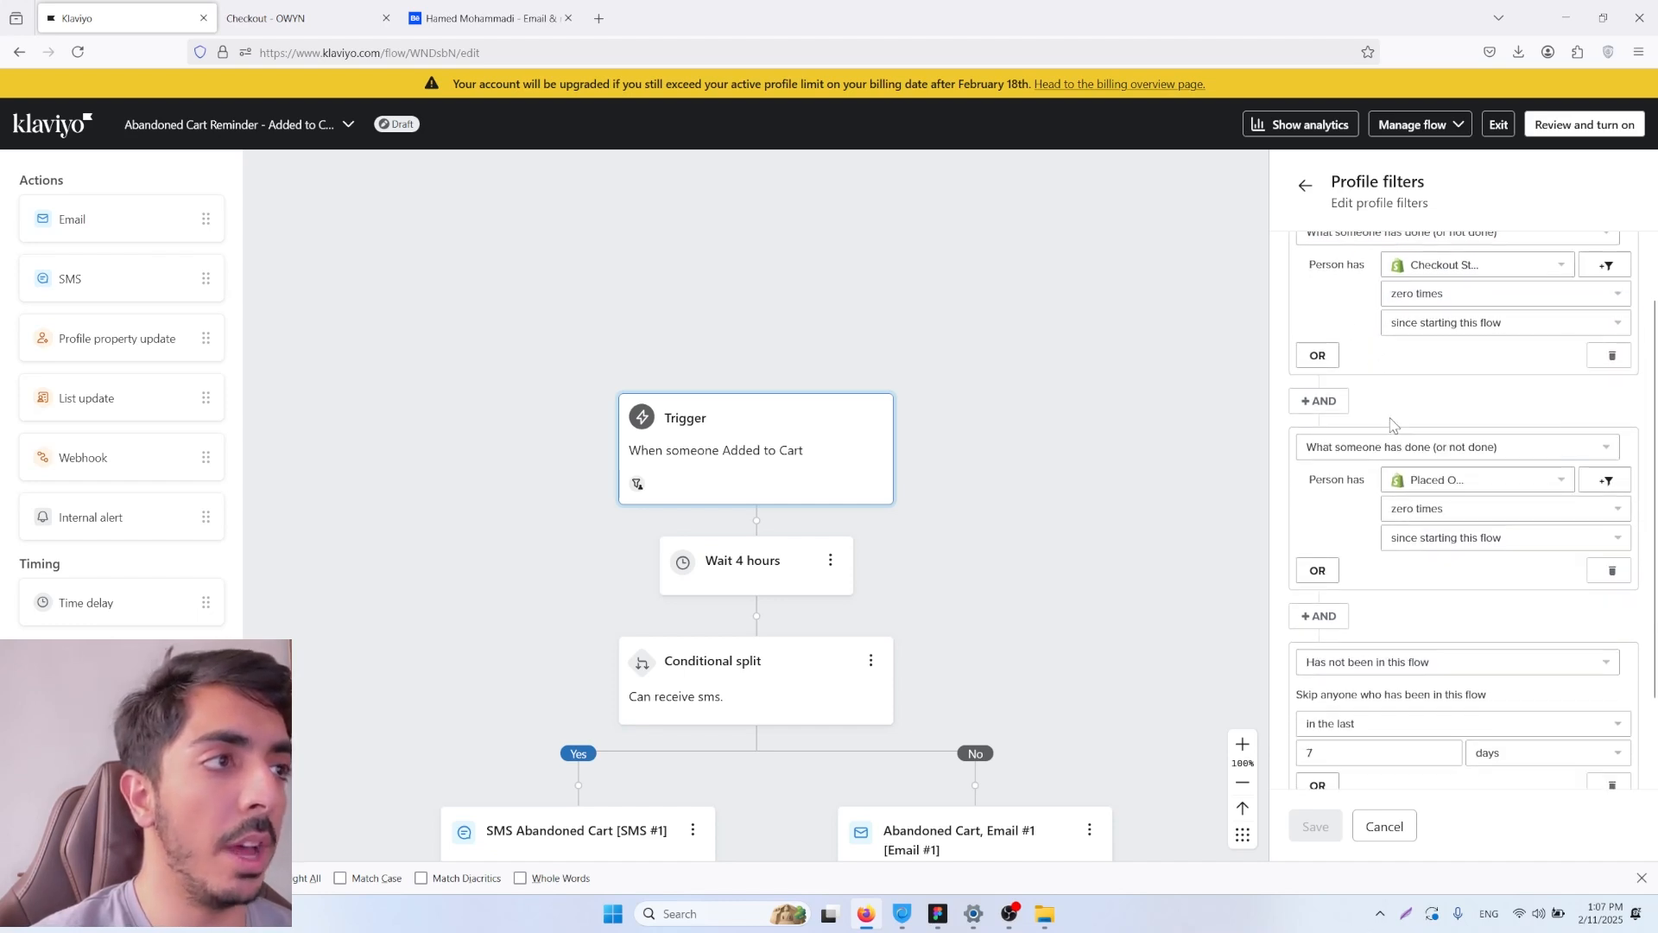
Step: Select Placed Order as the metric of the second profile filter, and exit the filters without saving
{"action": "left_click", "coordinate": [1459, 480]}
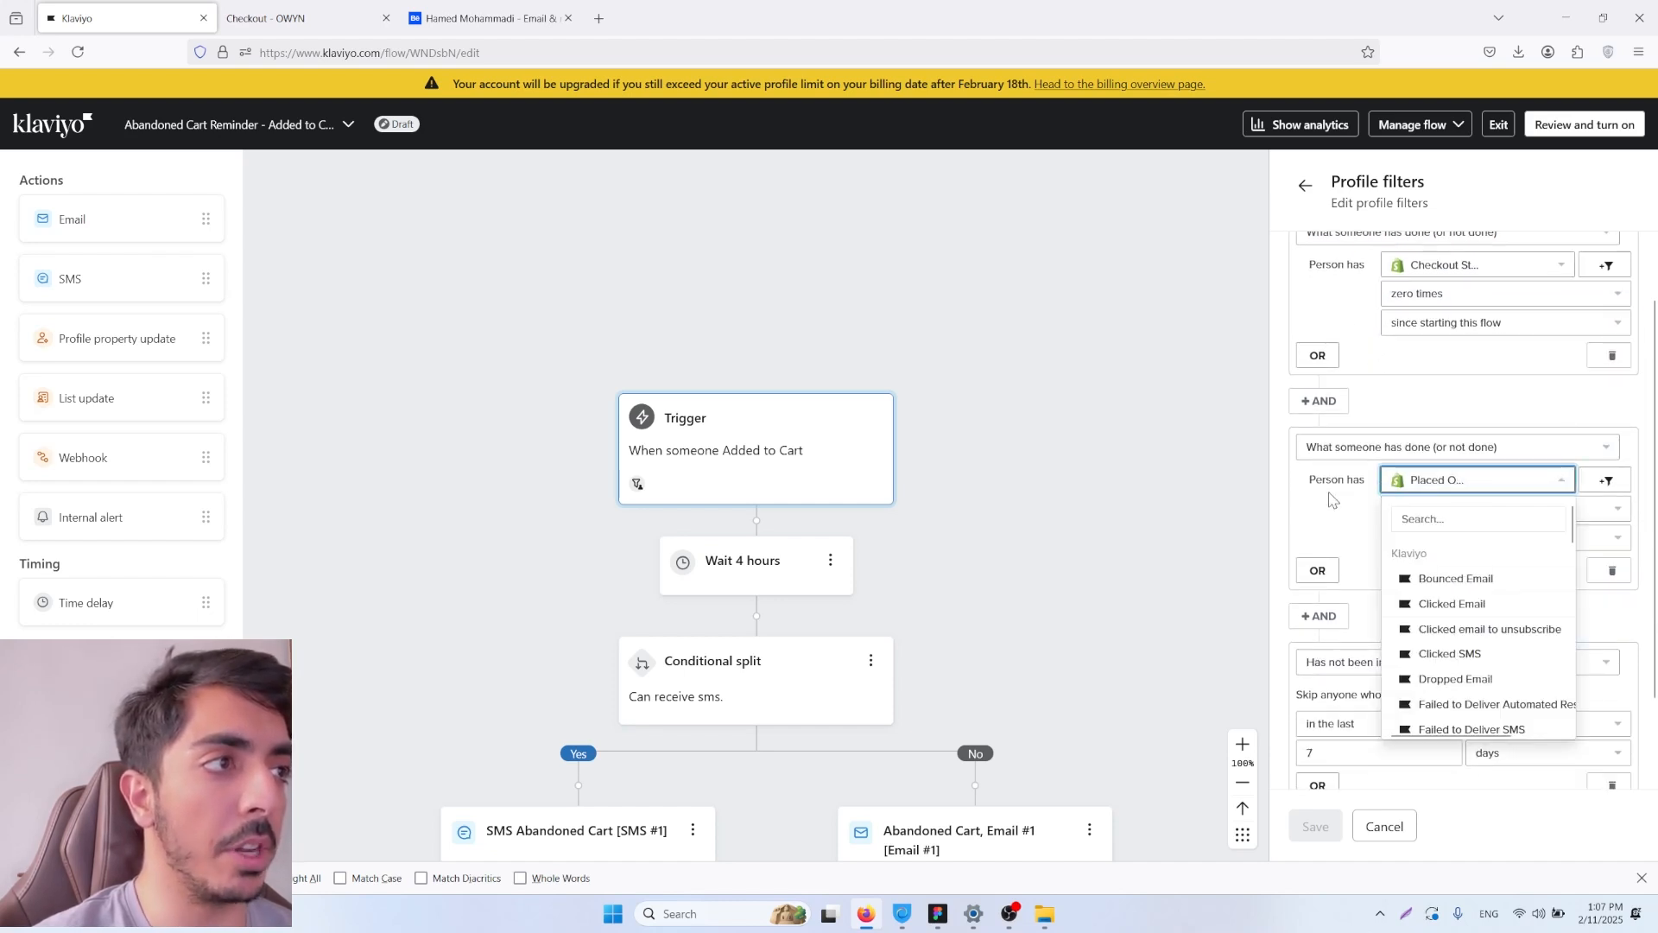
{"action": "left_click", "coordinate": [1441, 512]}
{"action": "type", "text": "paced"}
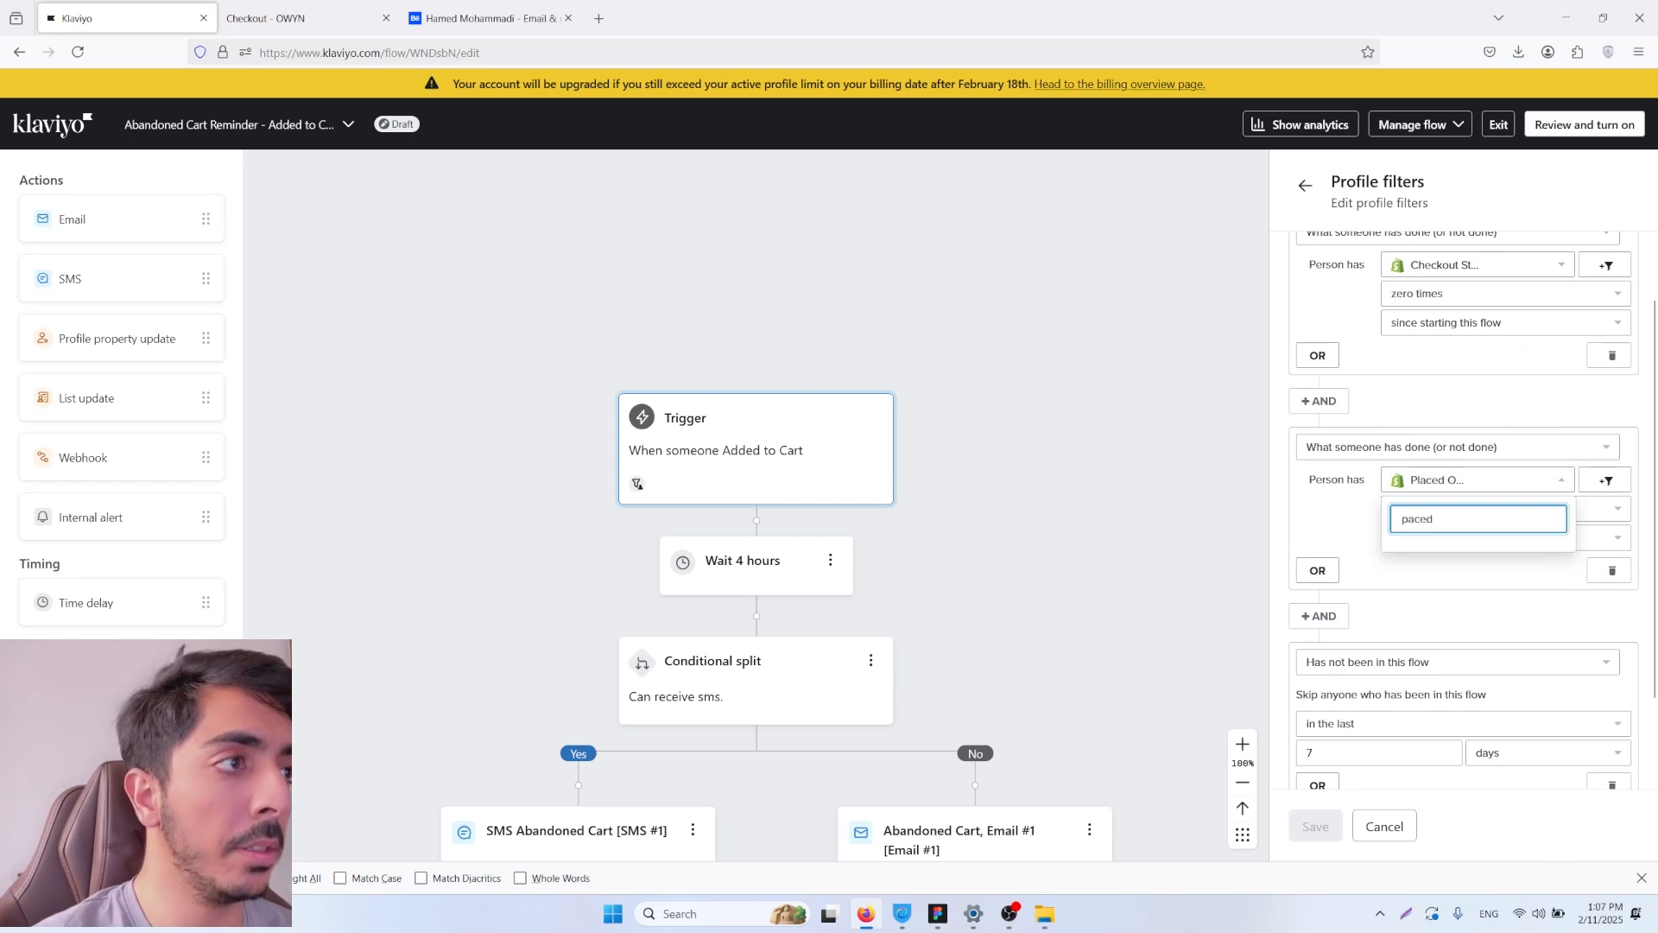
{"action": "key", "text": "ctrl+a"}
{"action": "type", "text": "place"}
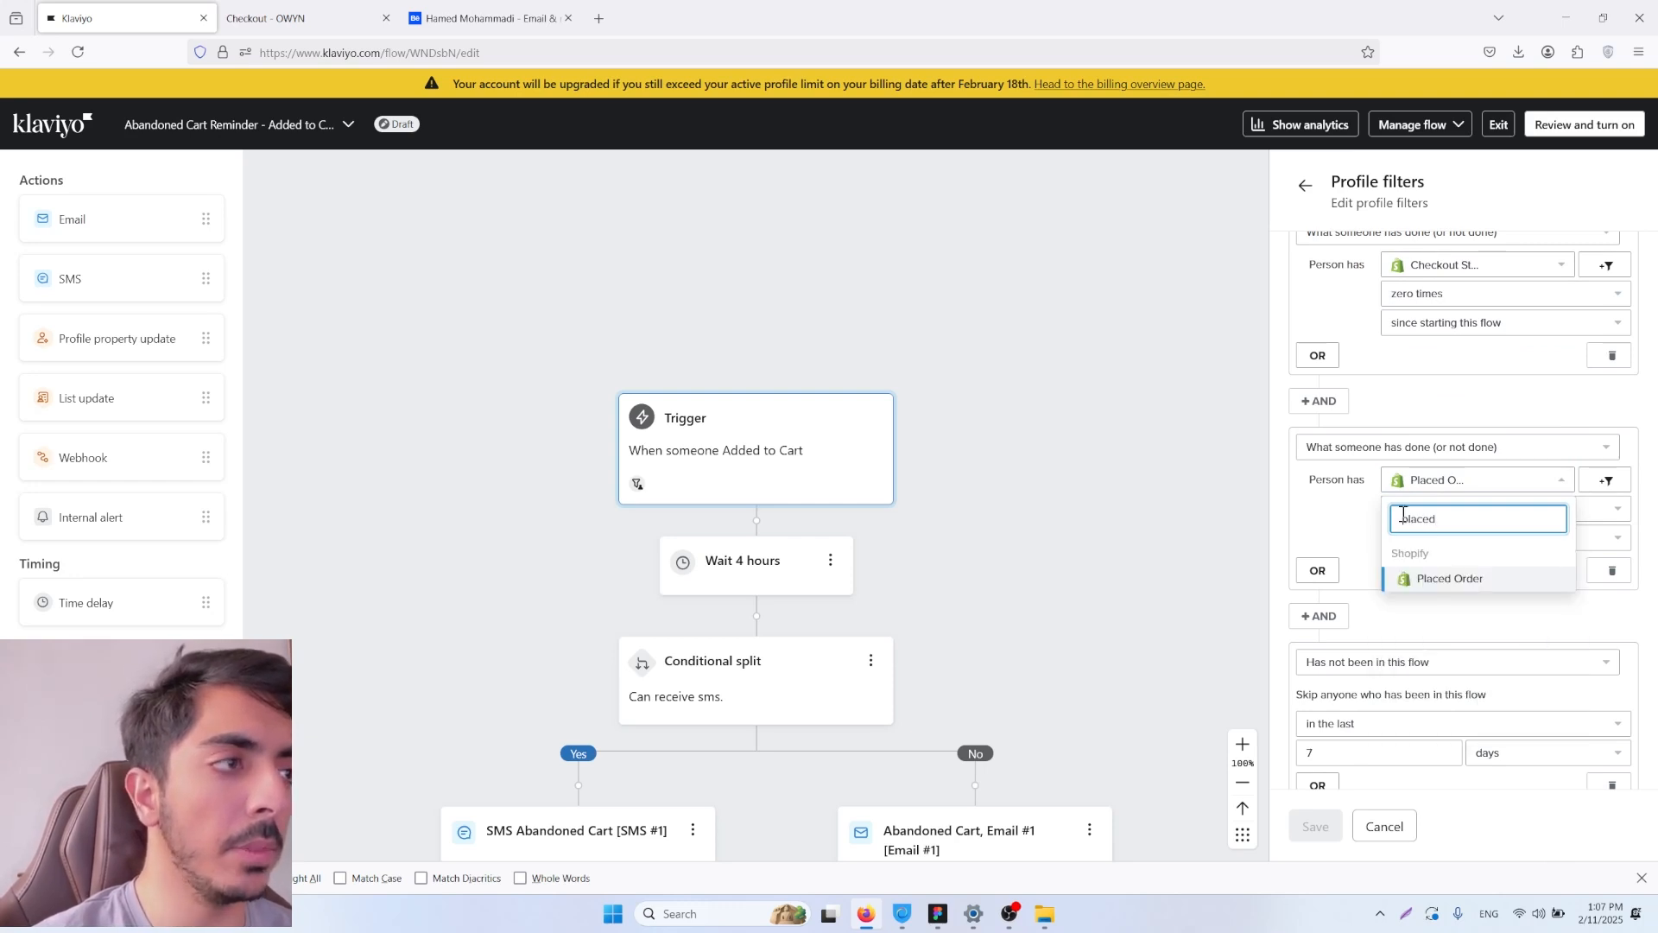
{"action": "left_click", "coordinate": [1425, 577]}
{"action": "scroll", "coordinate": [1330, 561], "scroll_direction": "down", "scroll_amount": 1}
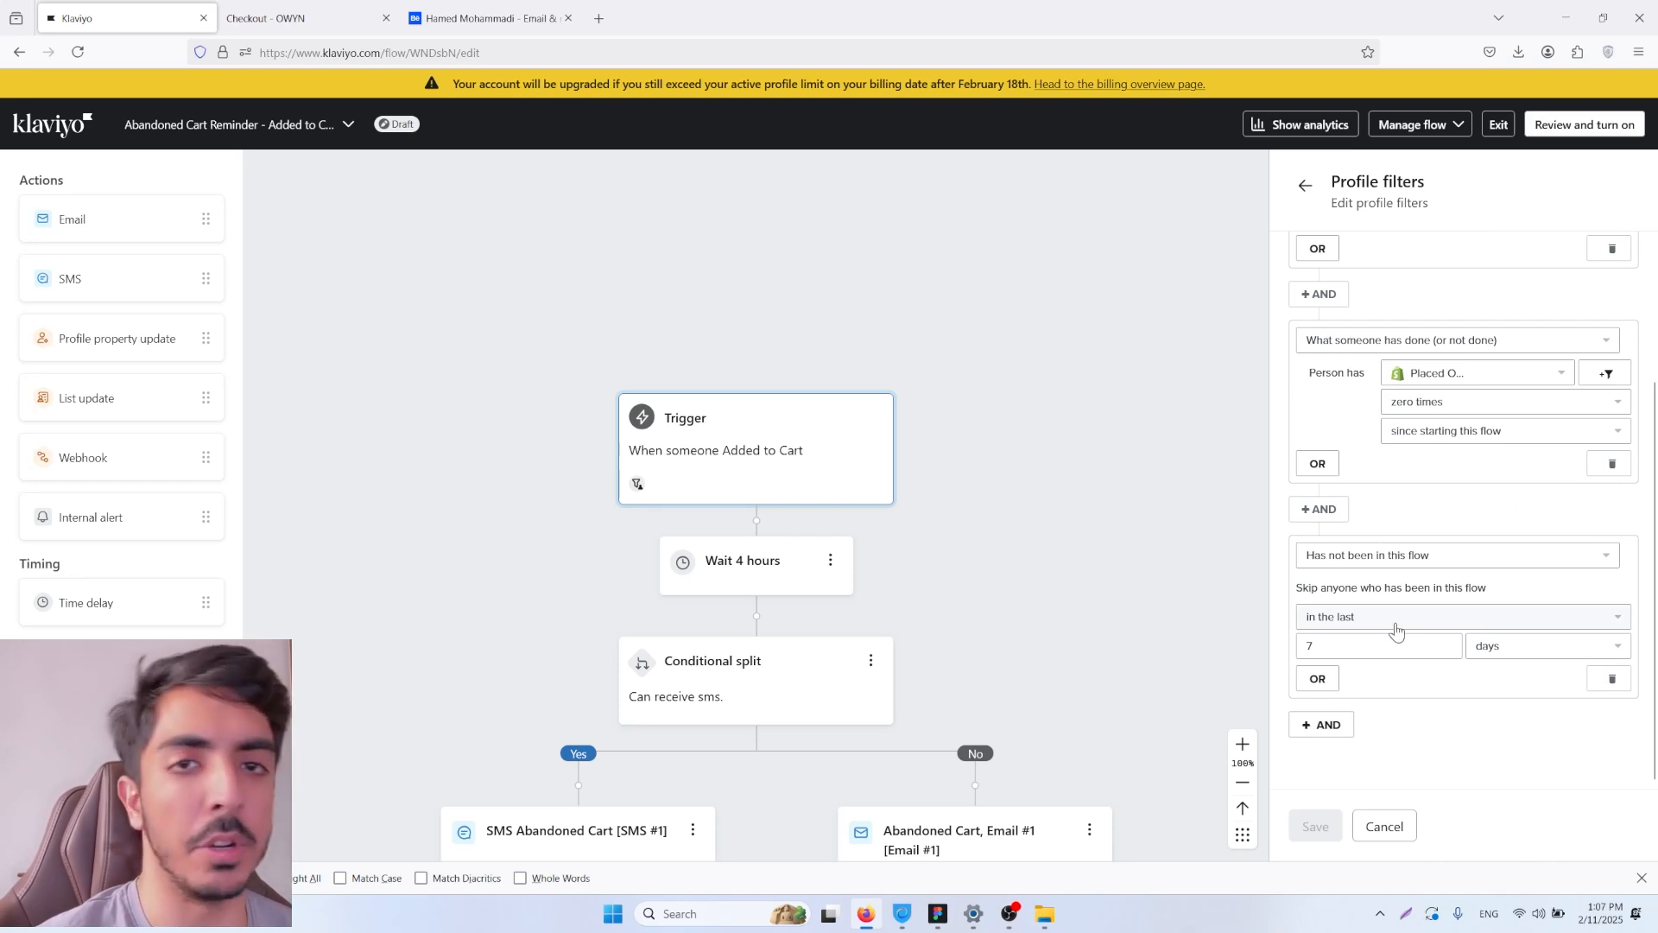
{"action": "left_click", "coordinate": [1385, 826]}
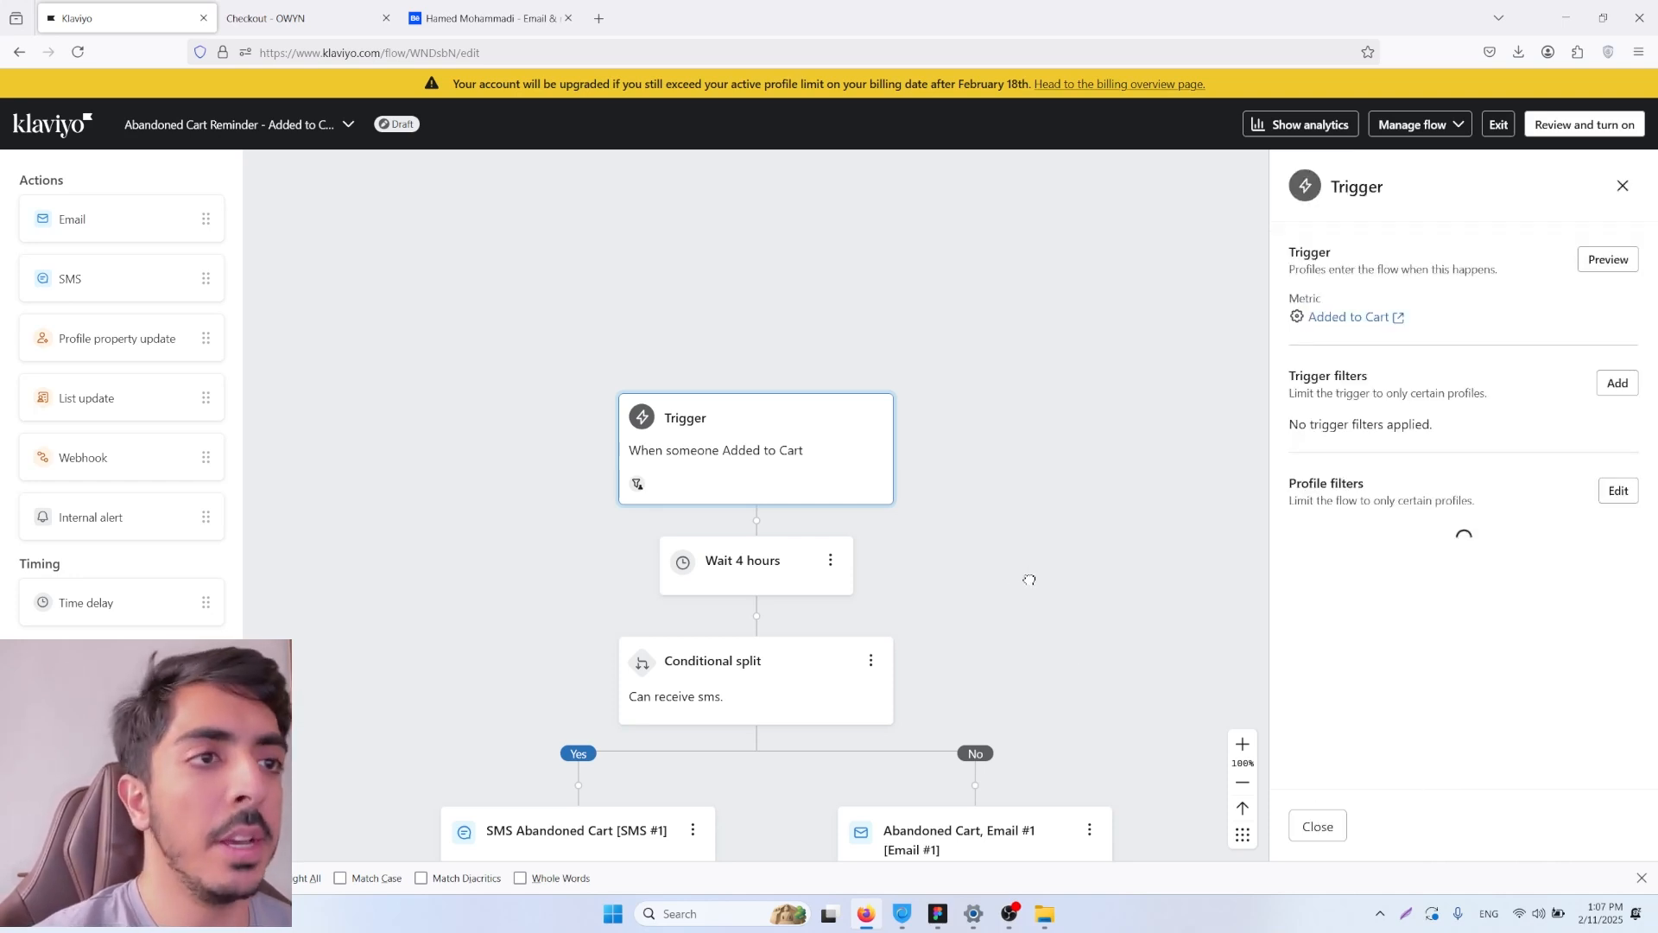
Step: Set the time delay directly after the trigger to 1 hour and save it
{"action": "left_click_drag", "start_coordinate": [1030, 579], "coordinate": [1047, 341]}
{"action": "scroll", "coordinate": [1048, 340], "scroll_direction": "down", "scroll_amount": 1}
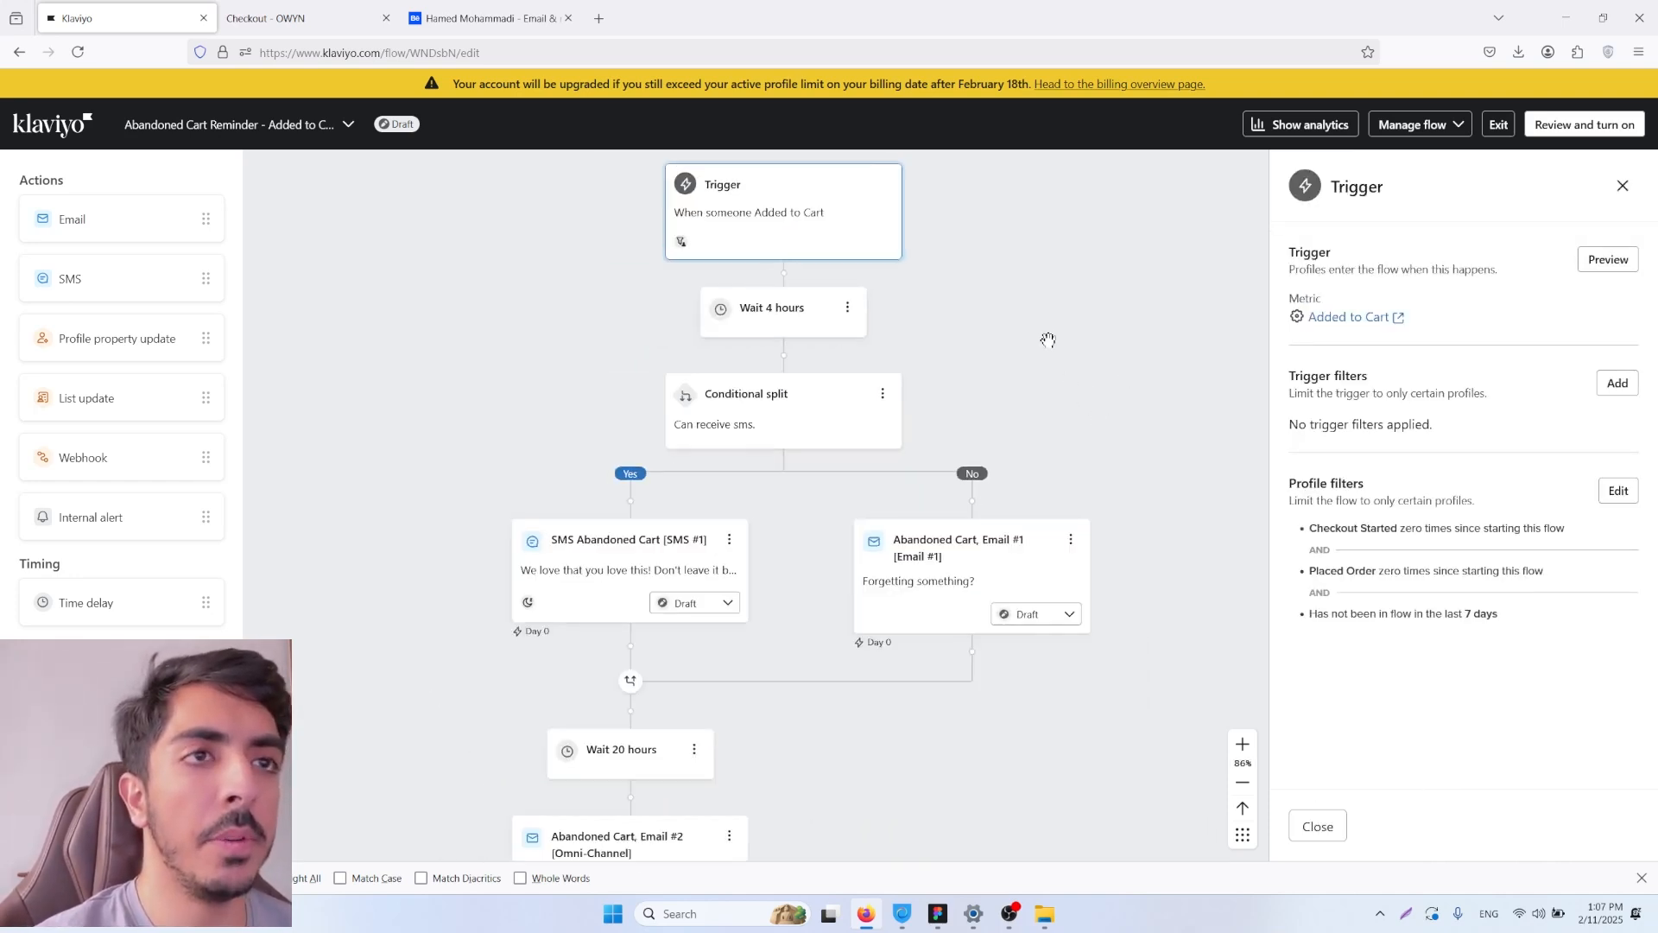
{"action": "scroll", "coordinate": [1047, 341], "scroll_direction": "down", "scroll_amount": 2}
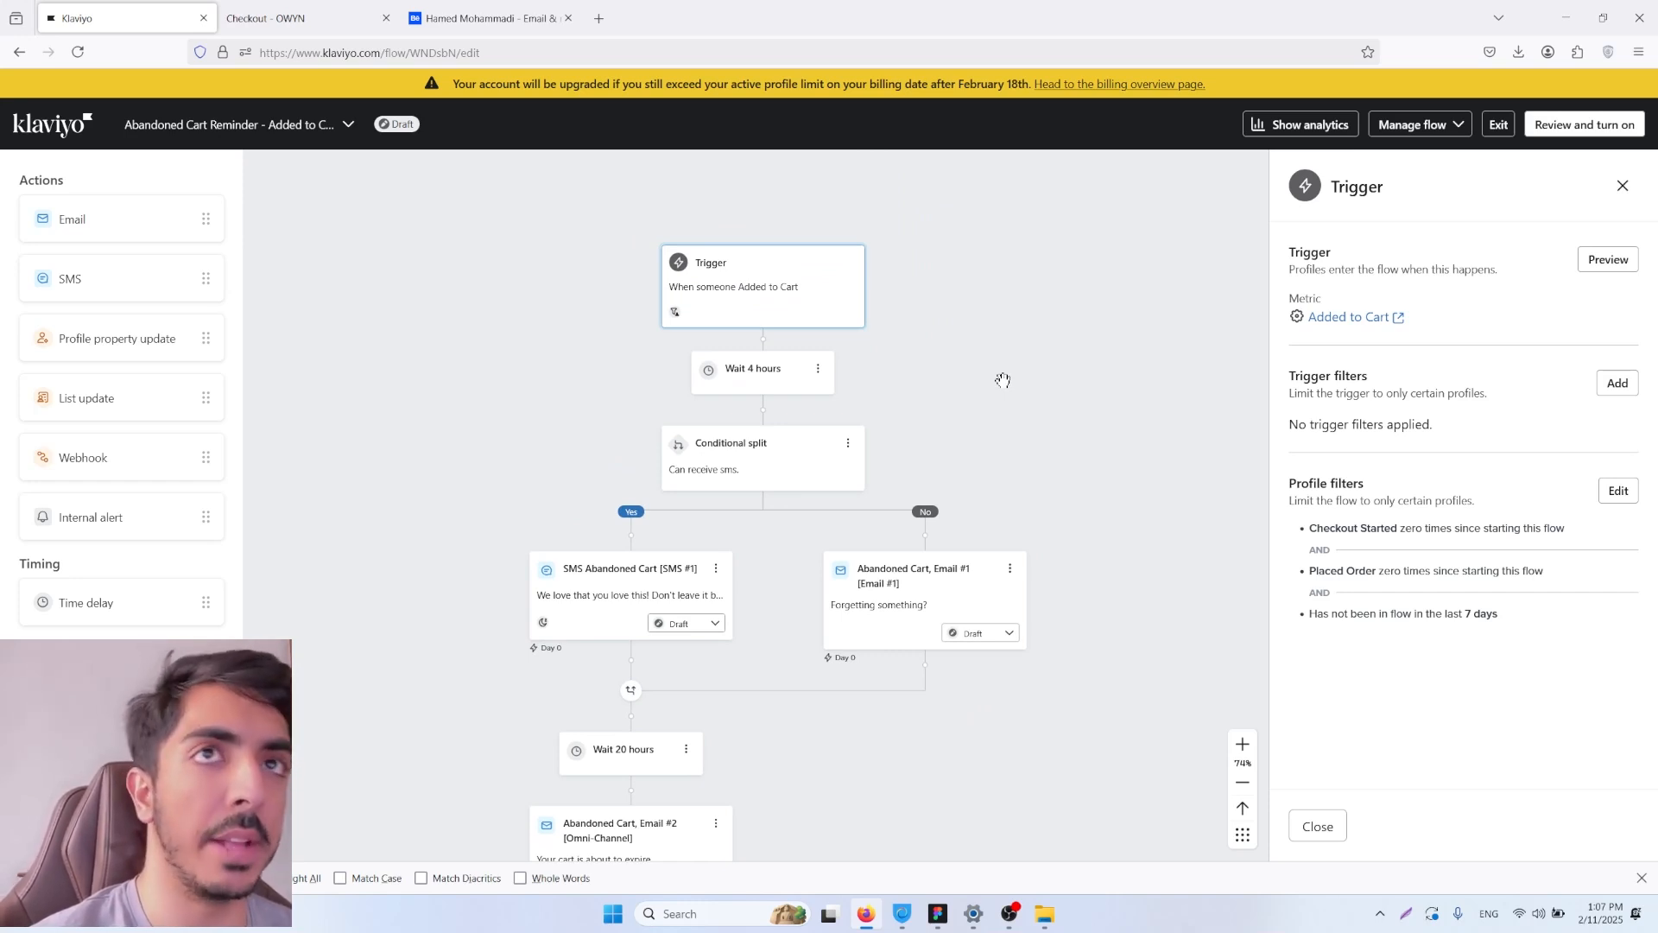
{"action": "left_click_drag", "start_coordinate": [851, 393], "coordinate": [941, 416]}
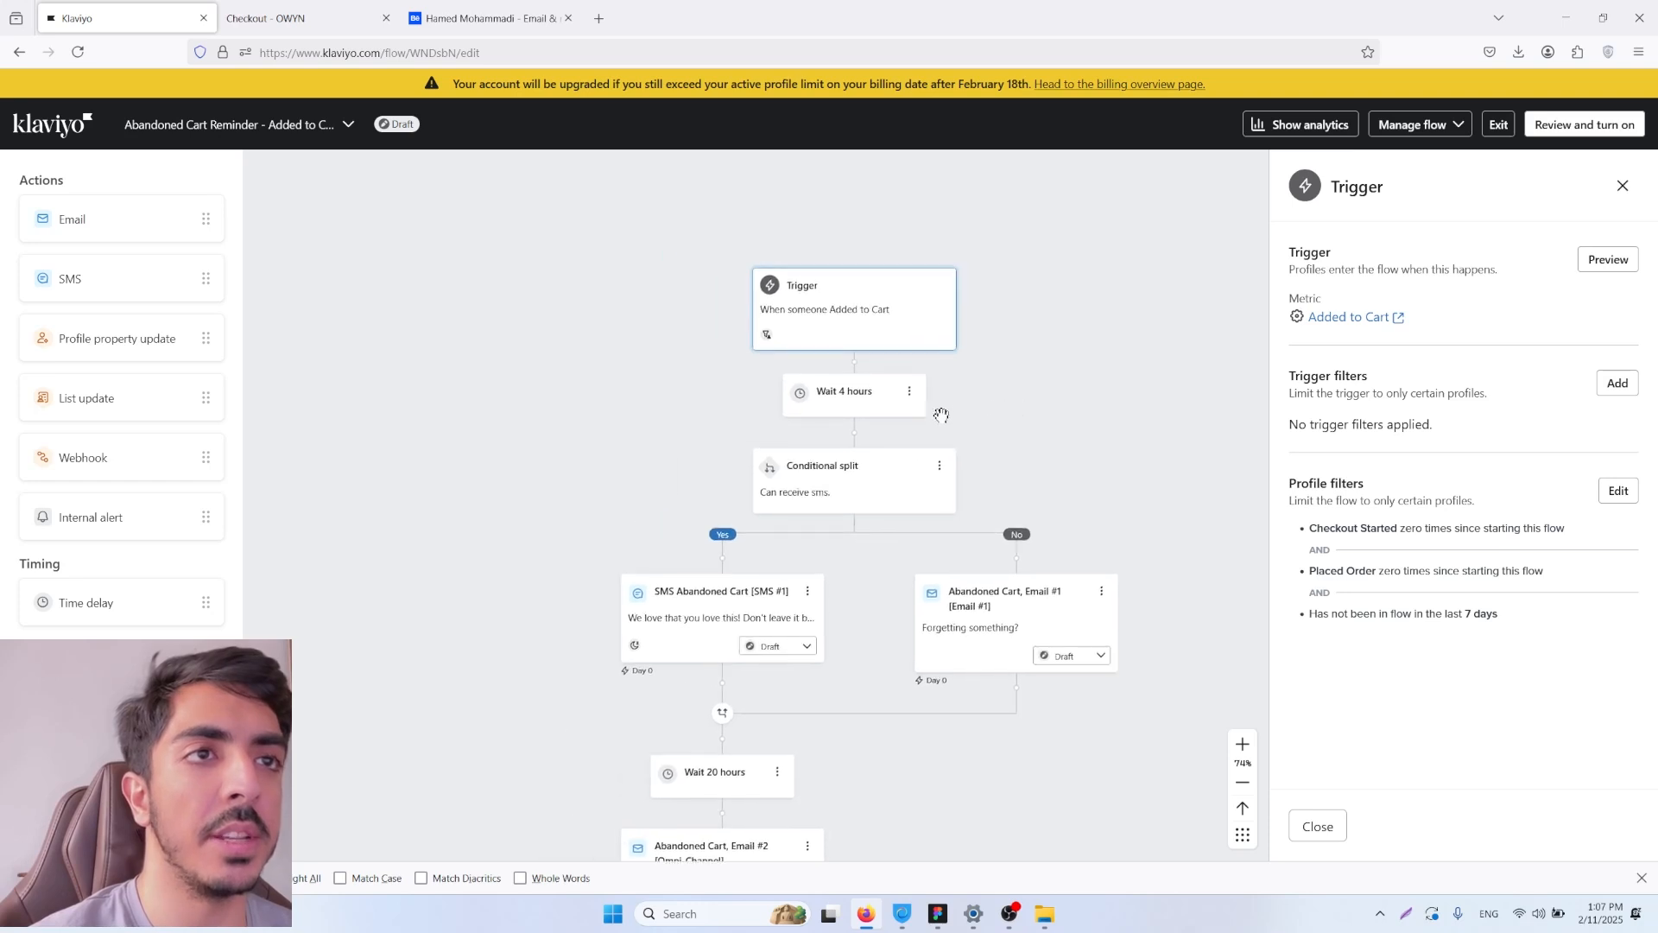
{"action": "scroll", "coordinate": [941, 415], "scroll_direction": "up", "scroll_amount": 2}
{"action": "left_click", "coordinate": [841, 402]}
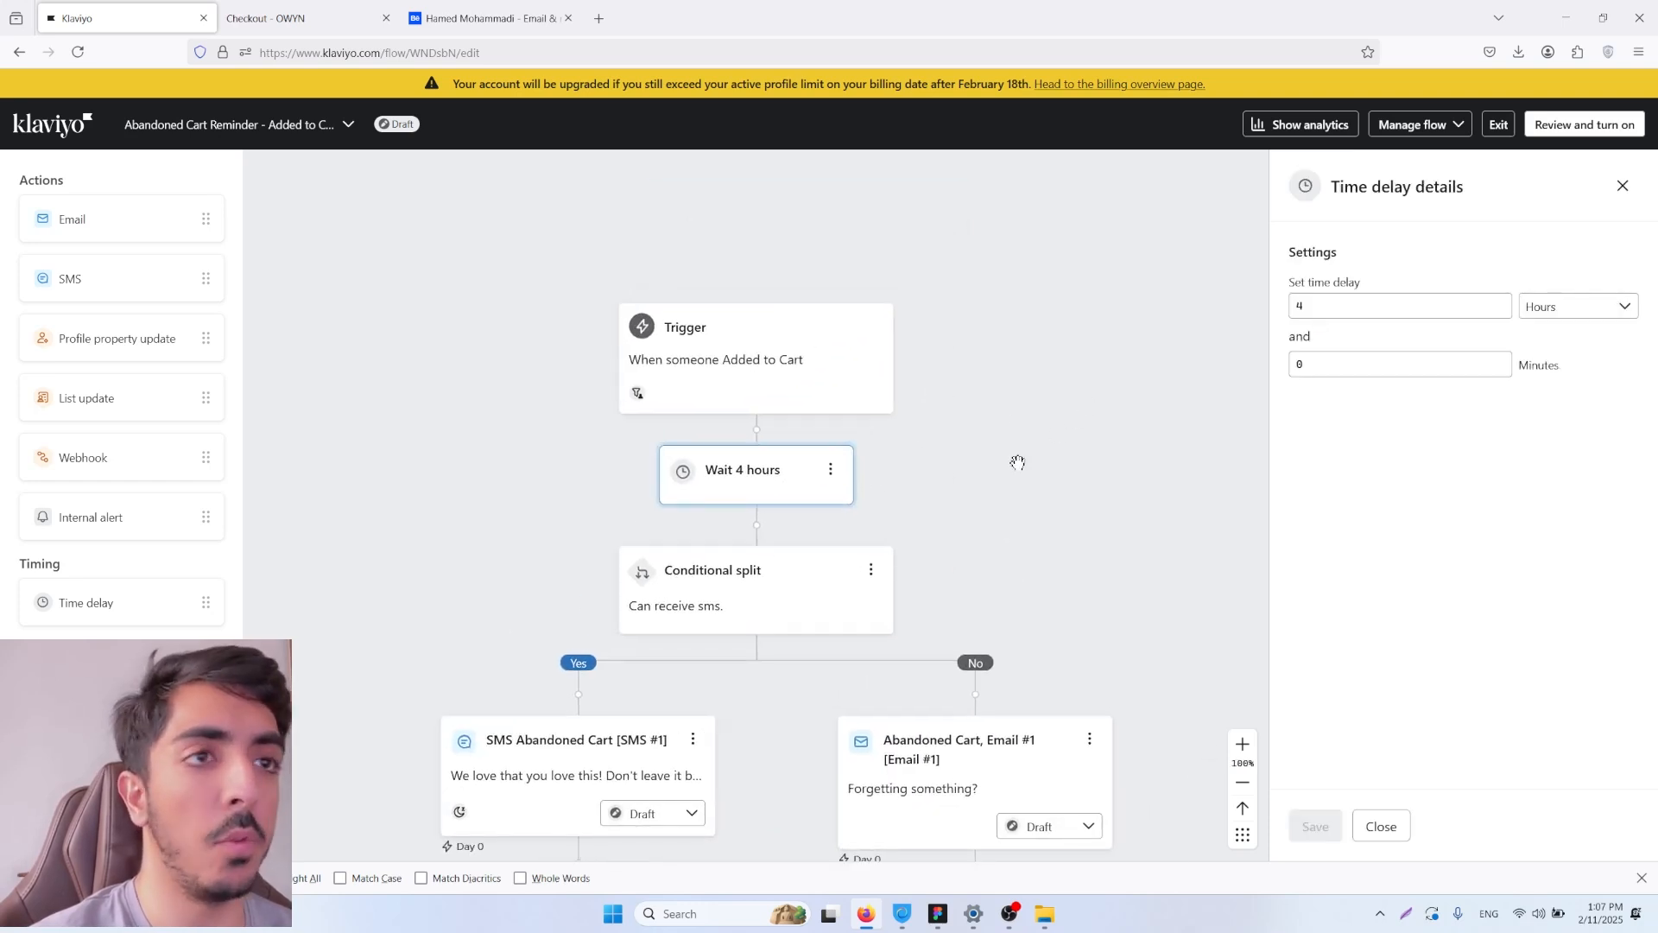
{"action": "left_click_drag", "start_coordinate": [1330, 307], "coordinate": [1257, 307]}
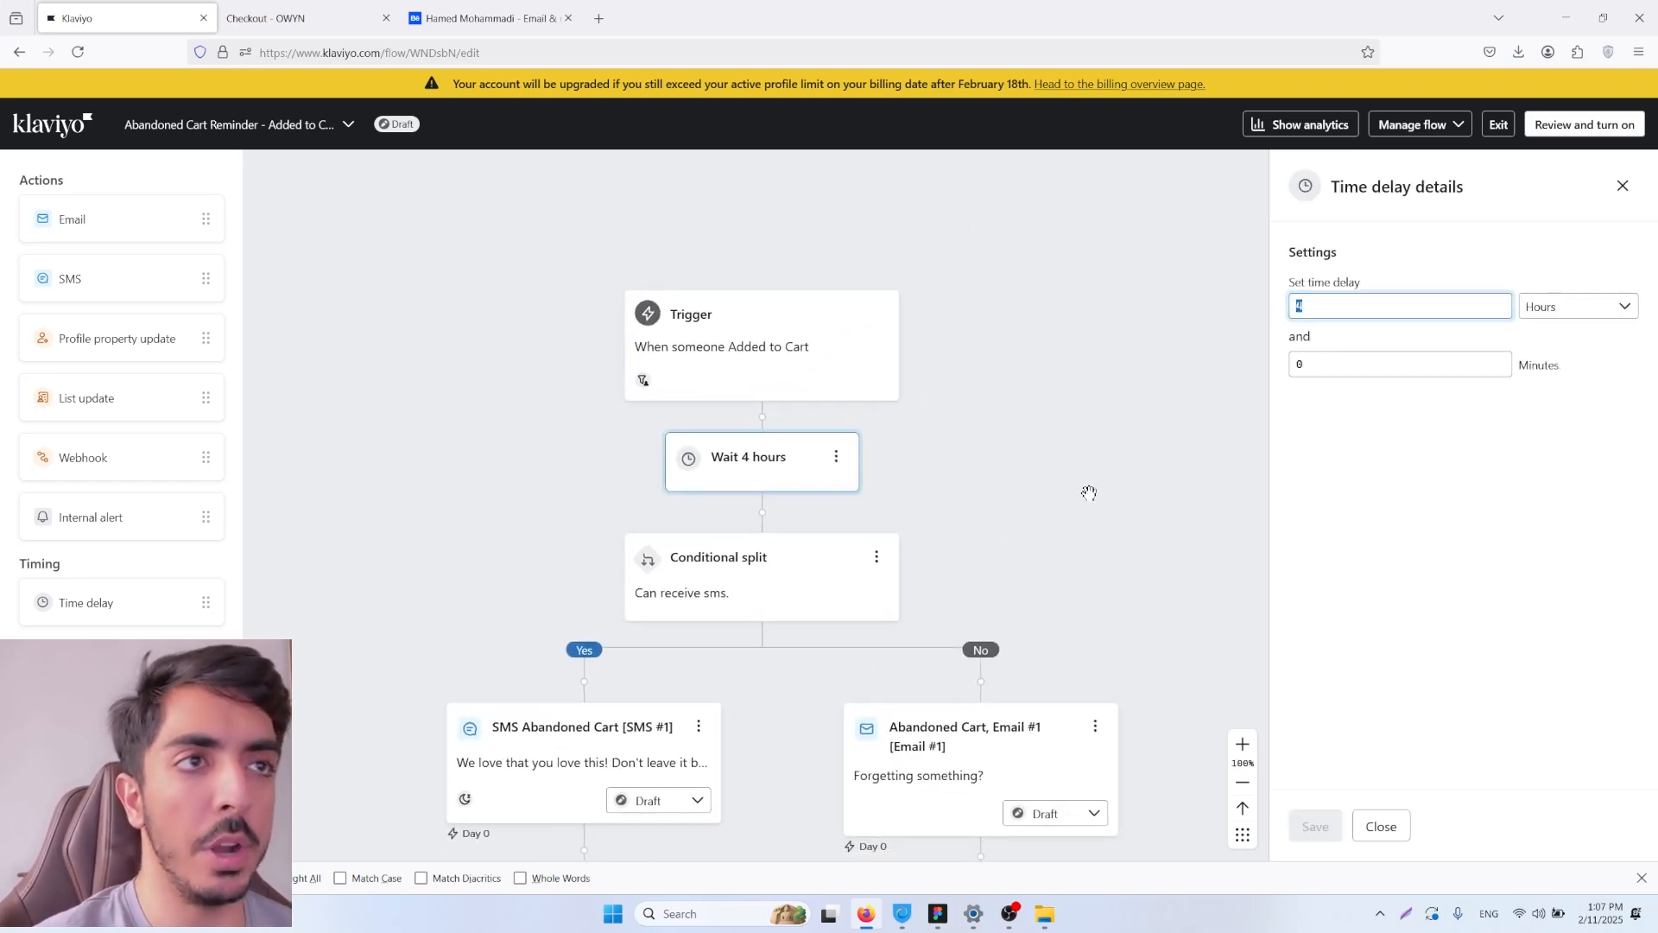
{"action": "type", "text": "1"}
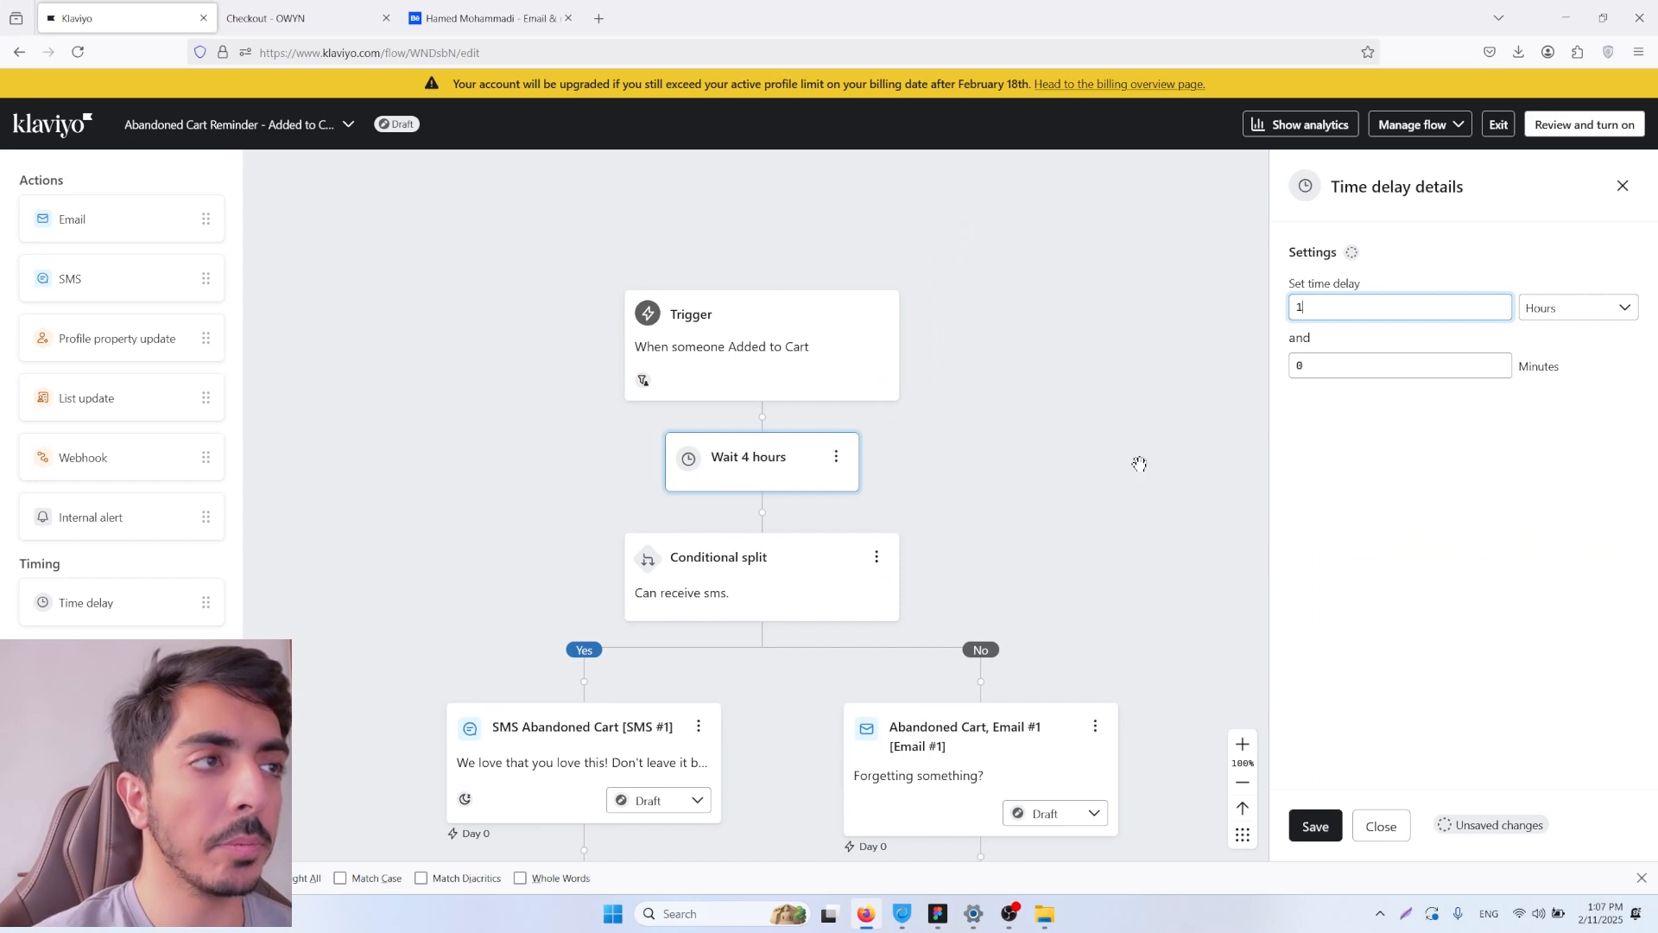
{"action": "left_click", "coordinate": [1315, 825]}
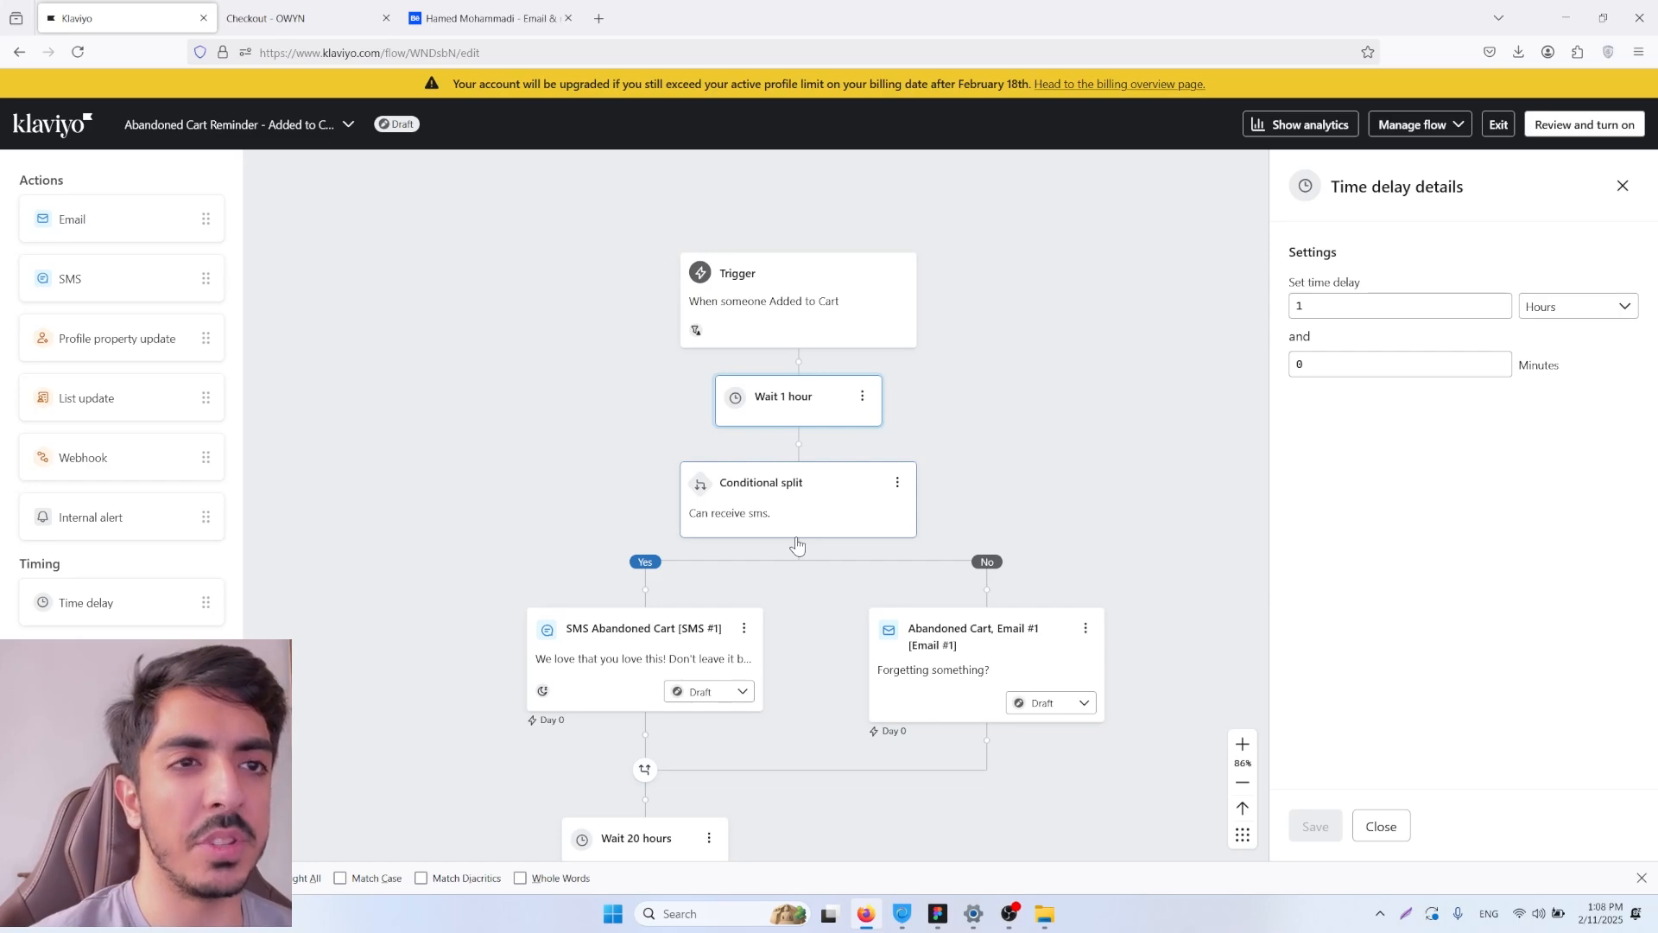
Step: Delete the SMS Abandoned Cart message and move Abandoned Cart, Email #1 above the conditional split, directly after the 1-hour delay
{"action": "left_click", "coordinate": [744, 628]}
{"action": "left_click", "coordinate": [771, 715]}
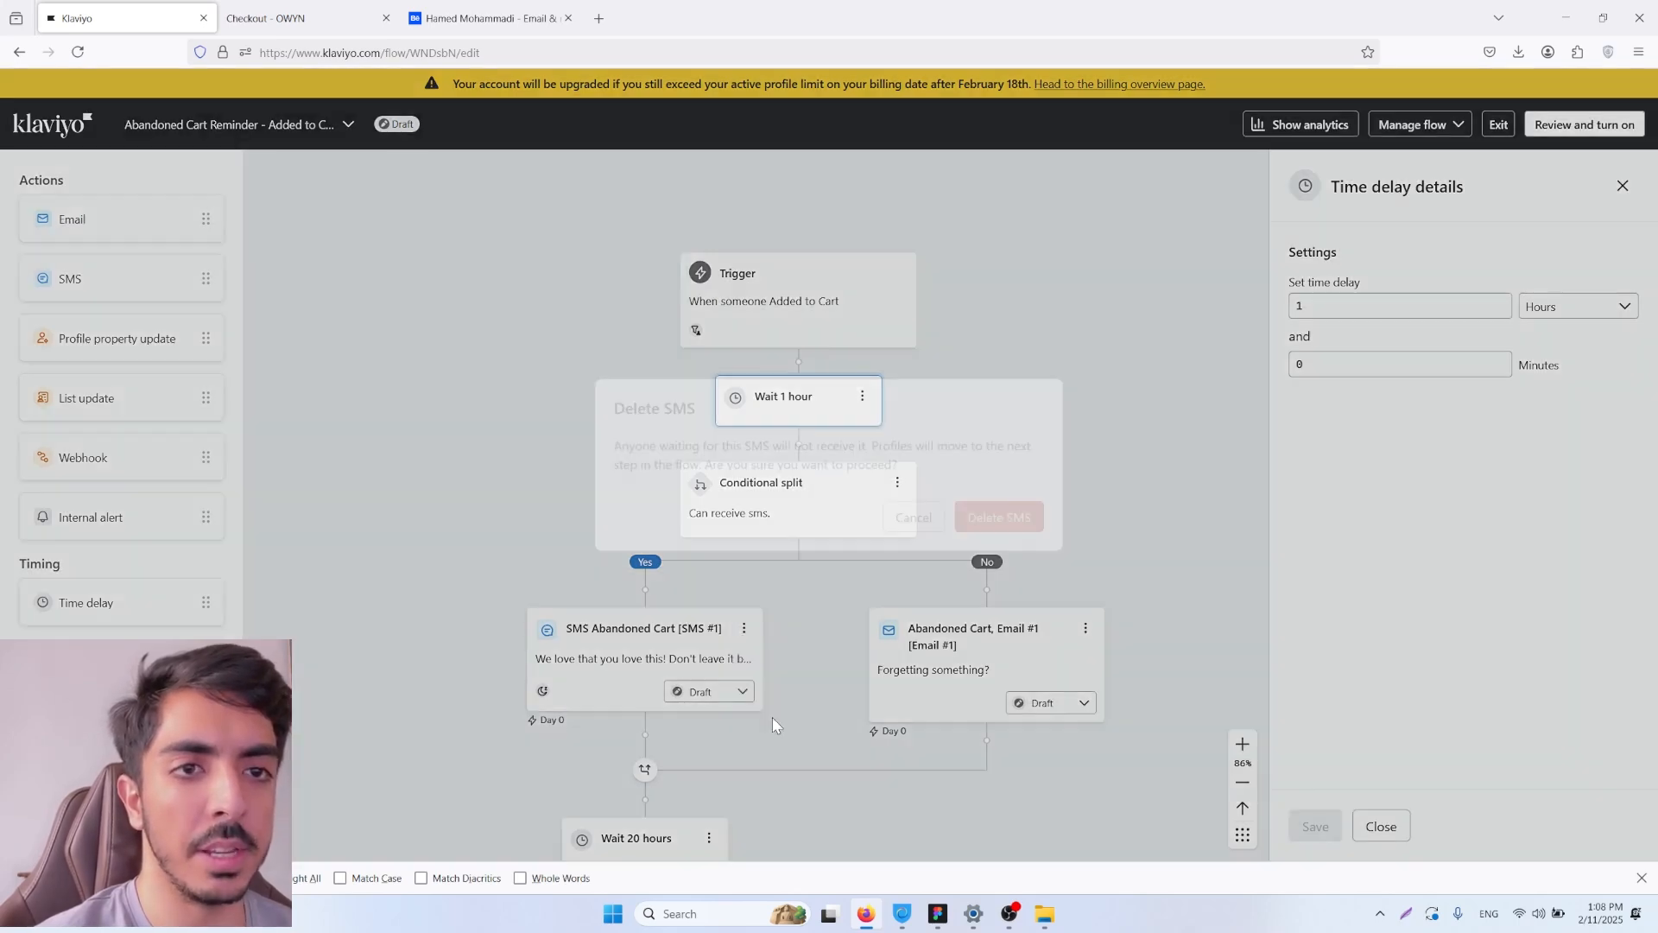
{"action": "left_click", "coordinate": [1014, 517]}
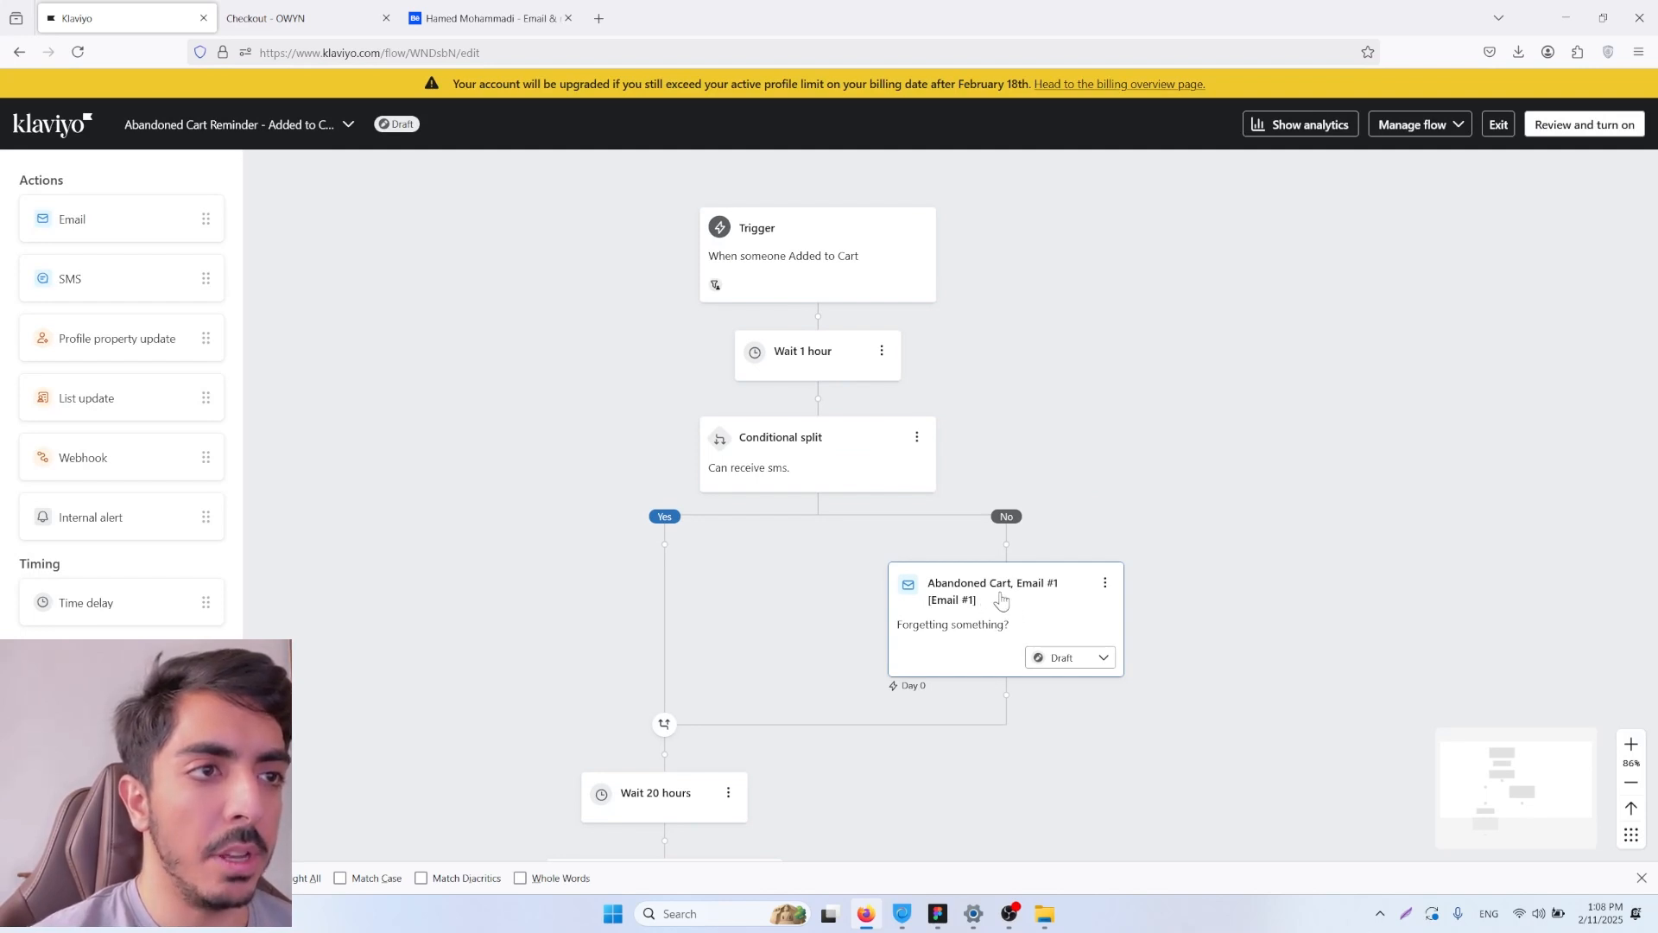
{"action": "left_click_drag", "start_coordinate": [1001, 599], "coordinate": [841, 413]}
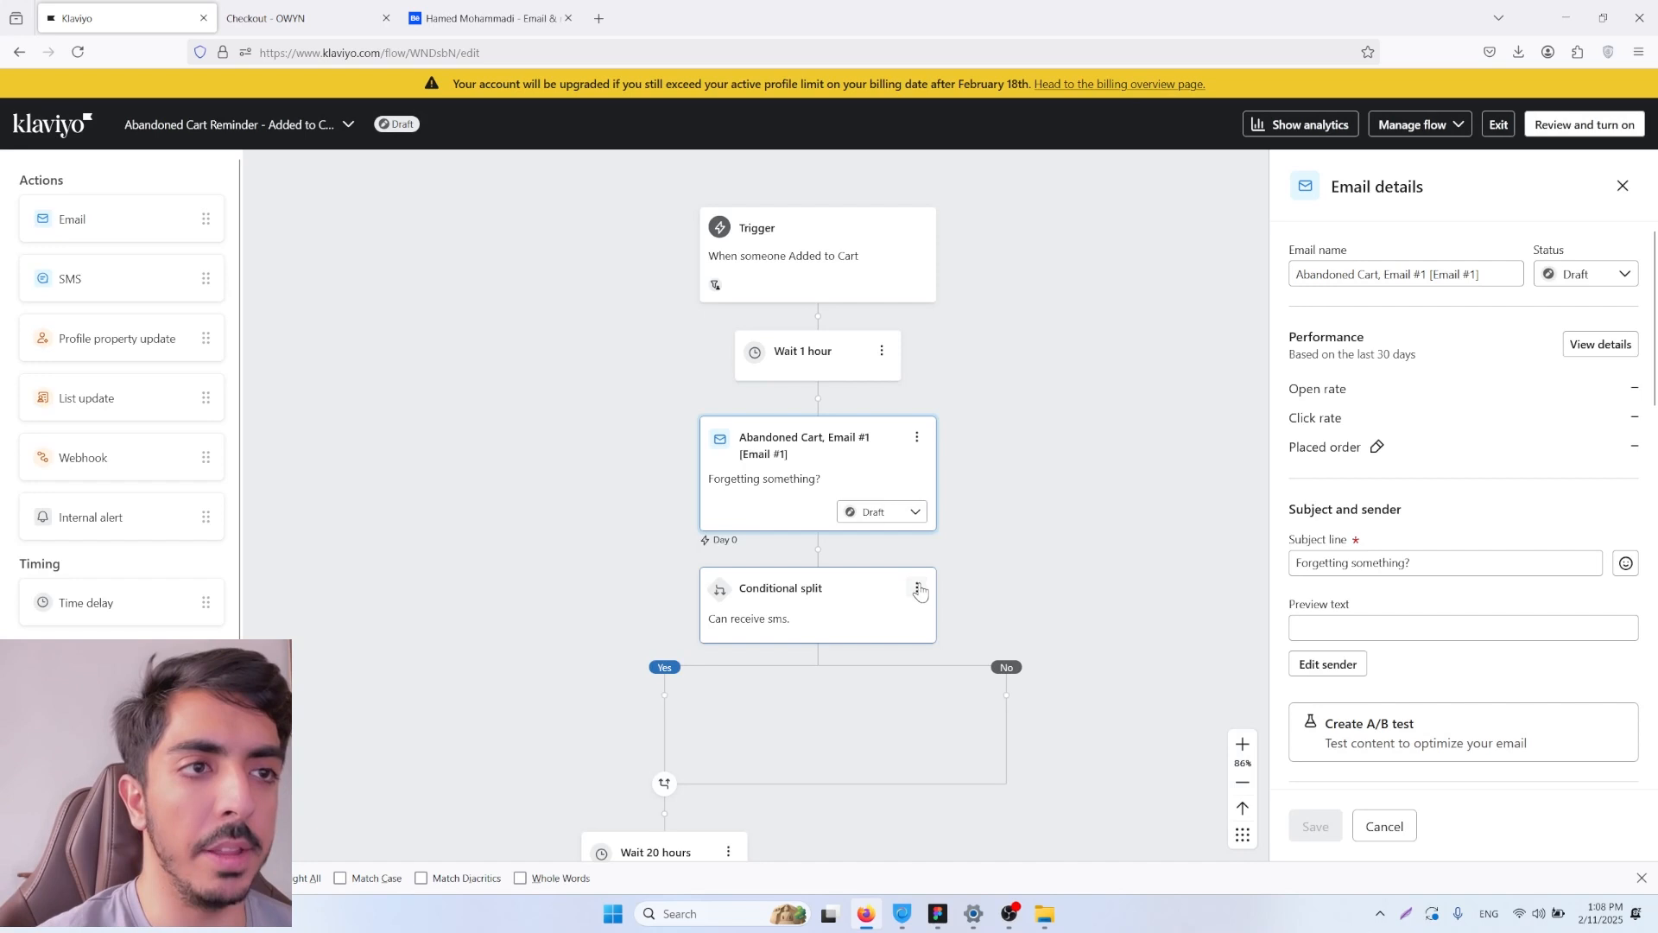
Step: Delete the Can receive sms conditional split along with both of its paths
{"action": "left_click", "coordinate": [917, 588]}
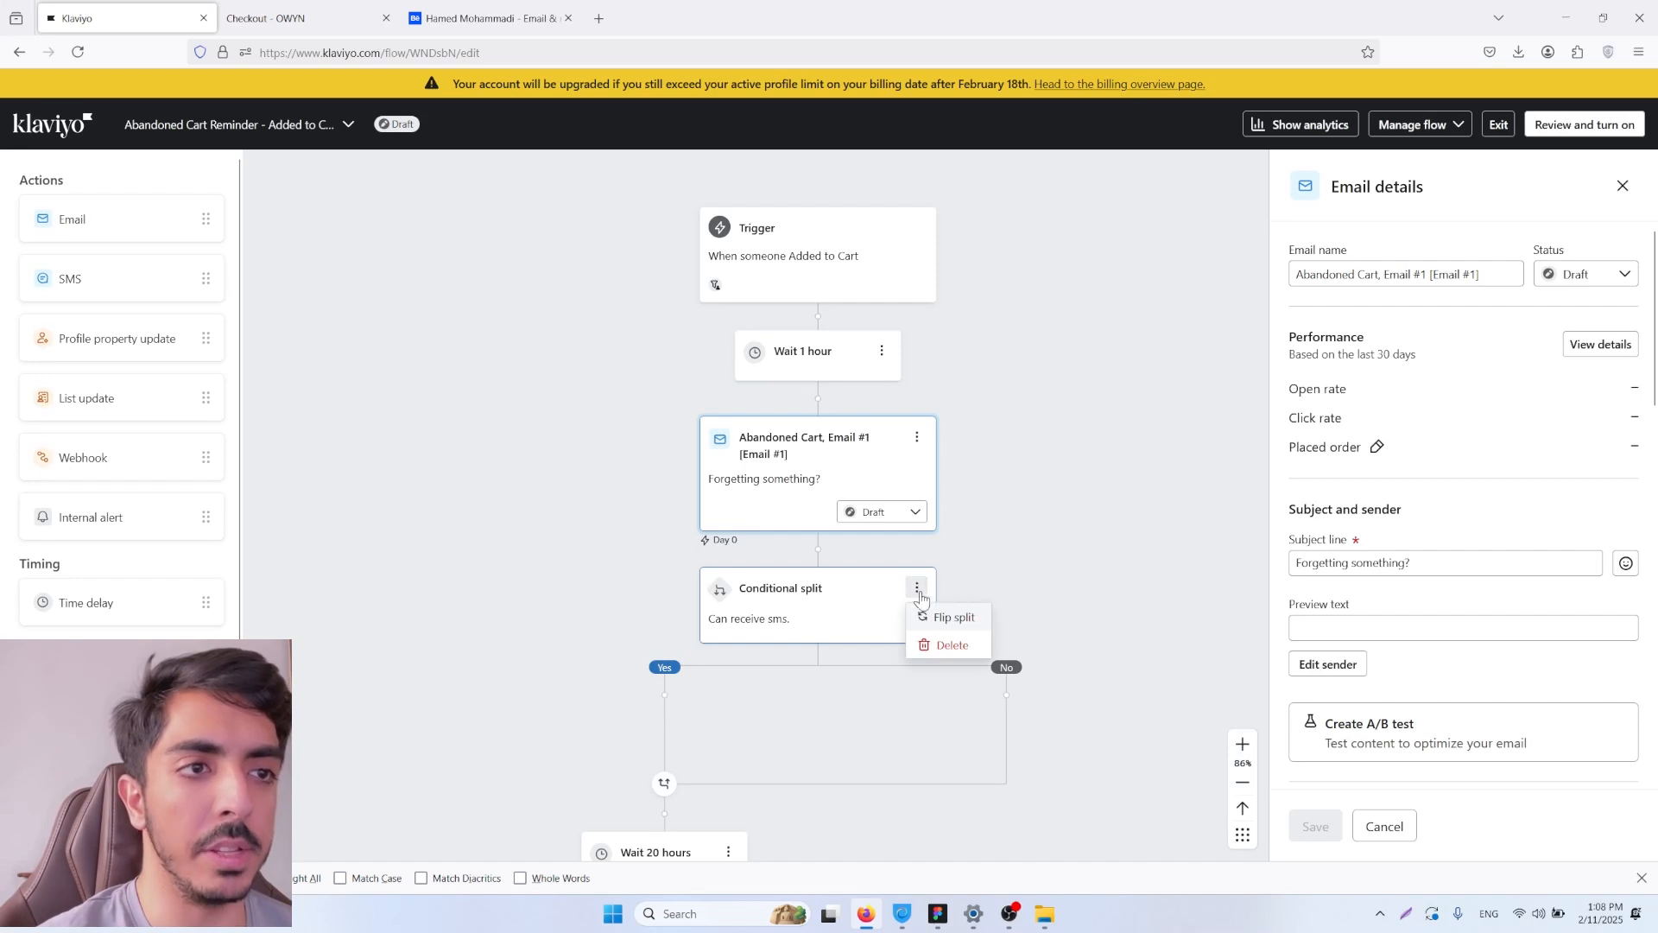
{"action": "left_click", "coordinate": [941, 640]}
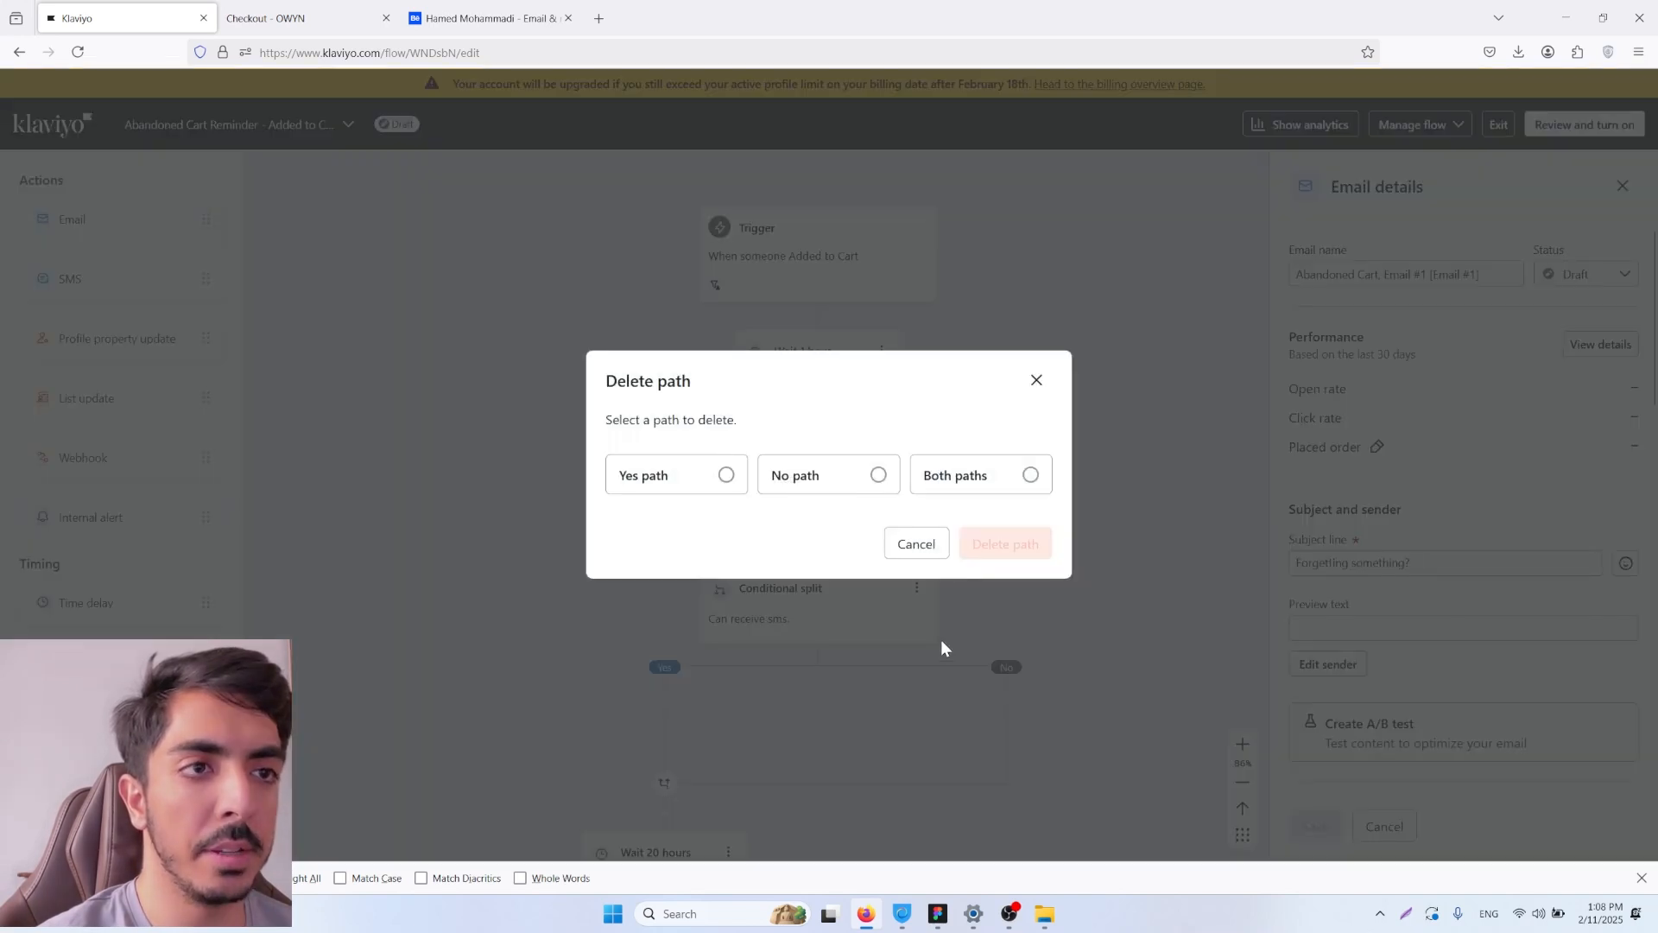
{"action": "left_click", "coordinate": [1031, 476]}
{"action": "left_click", "coordinate": [1005, 557]}
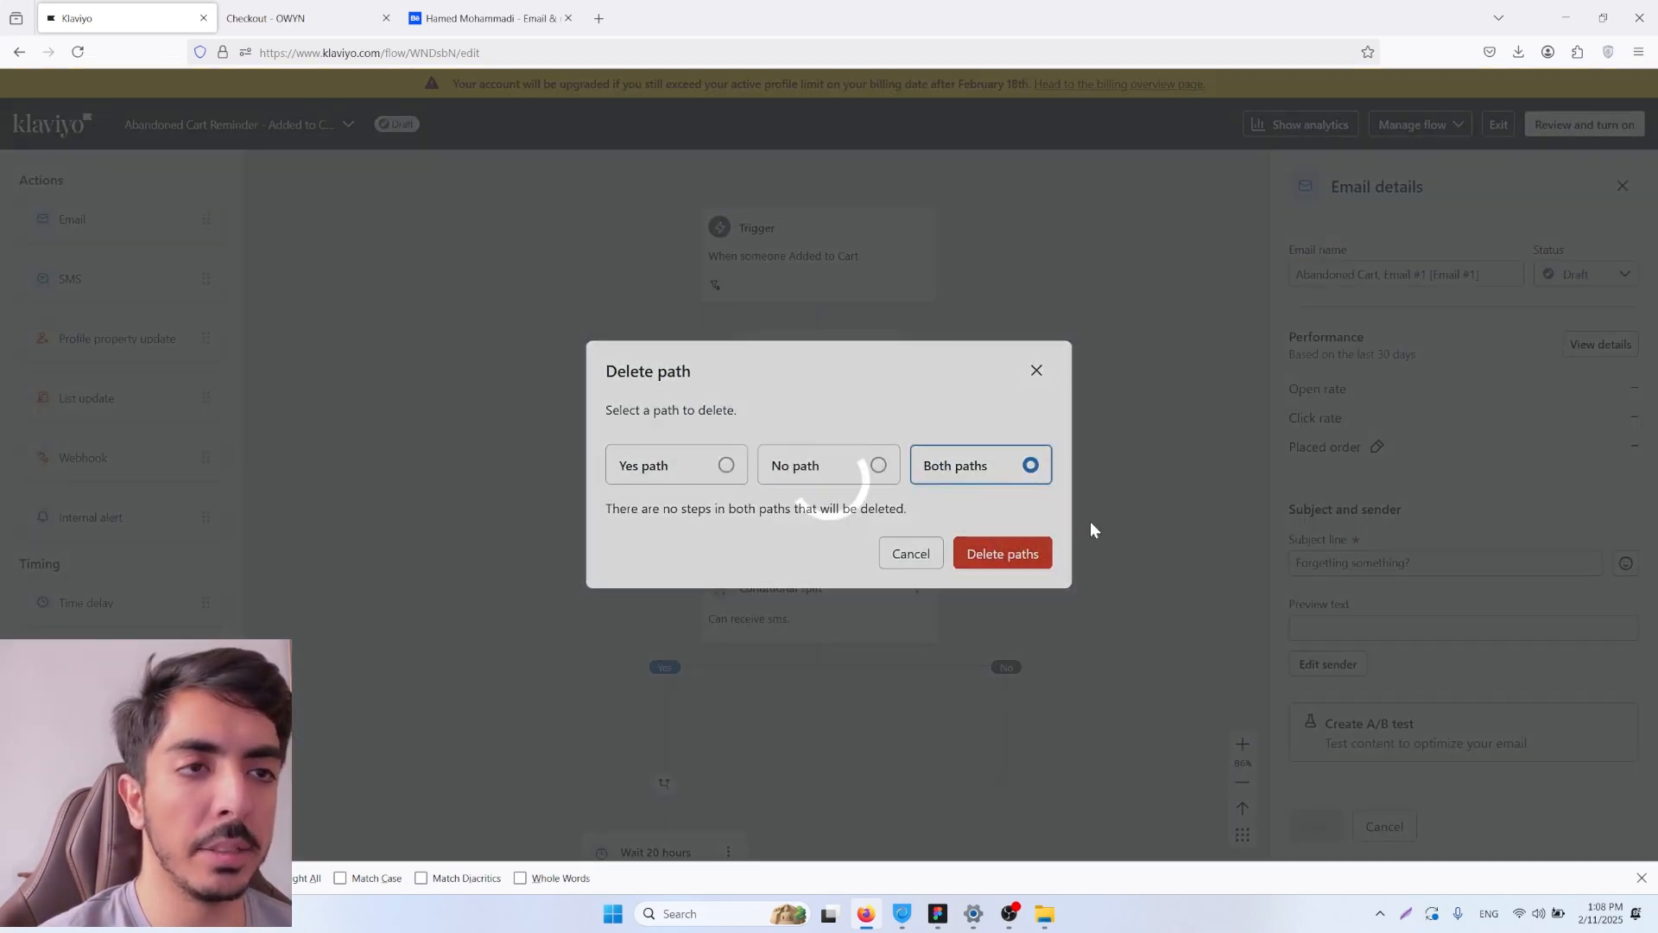
Step: Delete Abandoned Cart, Email #2 and the 20-hour time delay from the flow
{"action": "left_click", "coordinate": [917, 673]}
{"action": "left_click", "coordinate": [950, 788]}
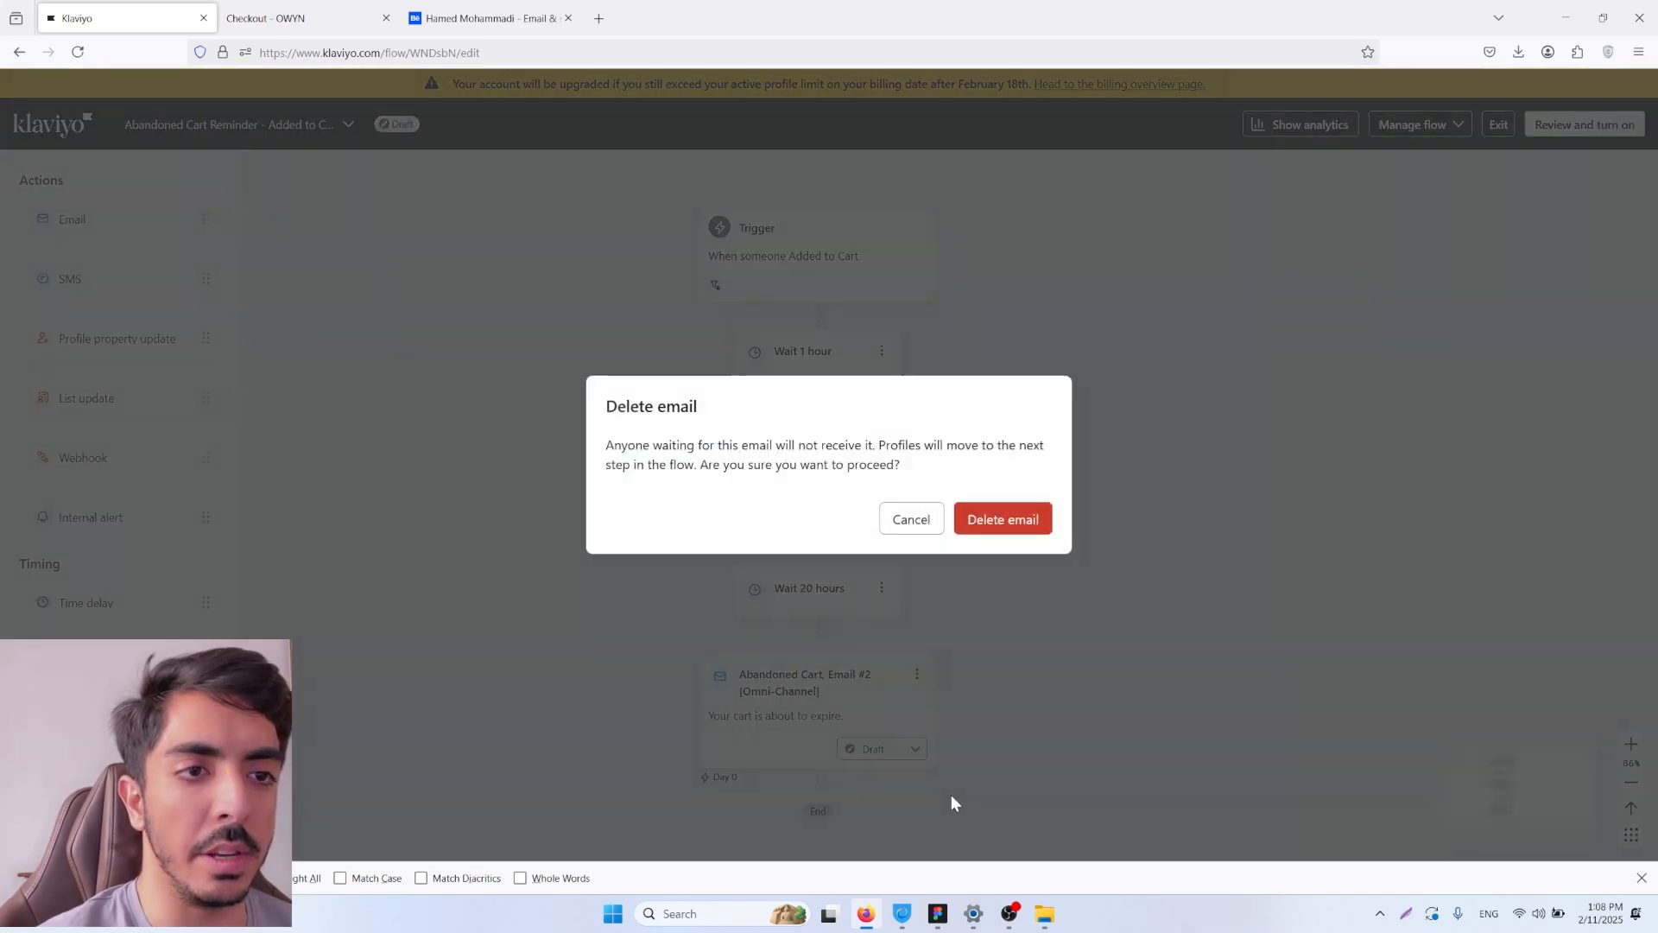
{"action": "left_click", "coordinate": [993, 521]}
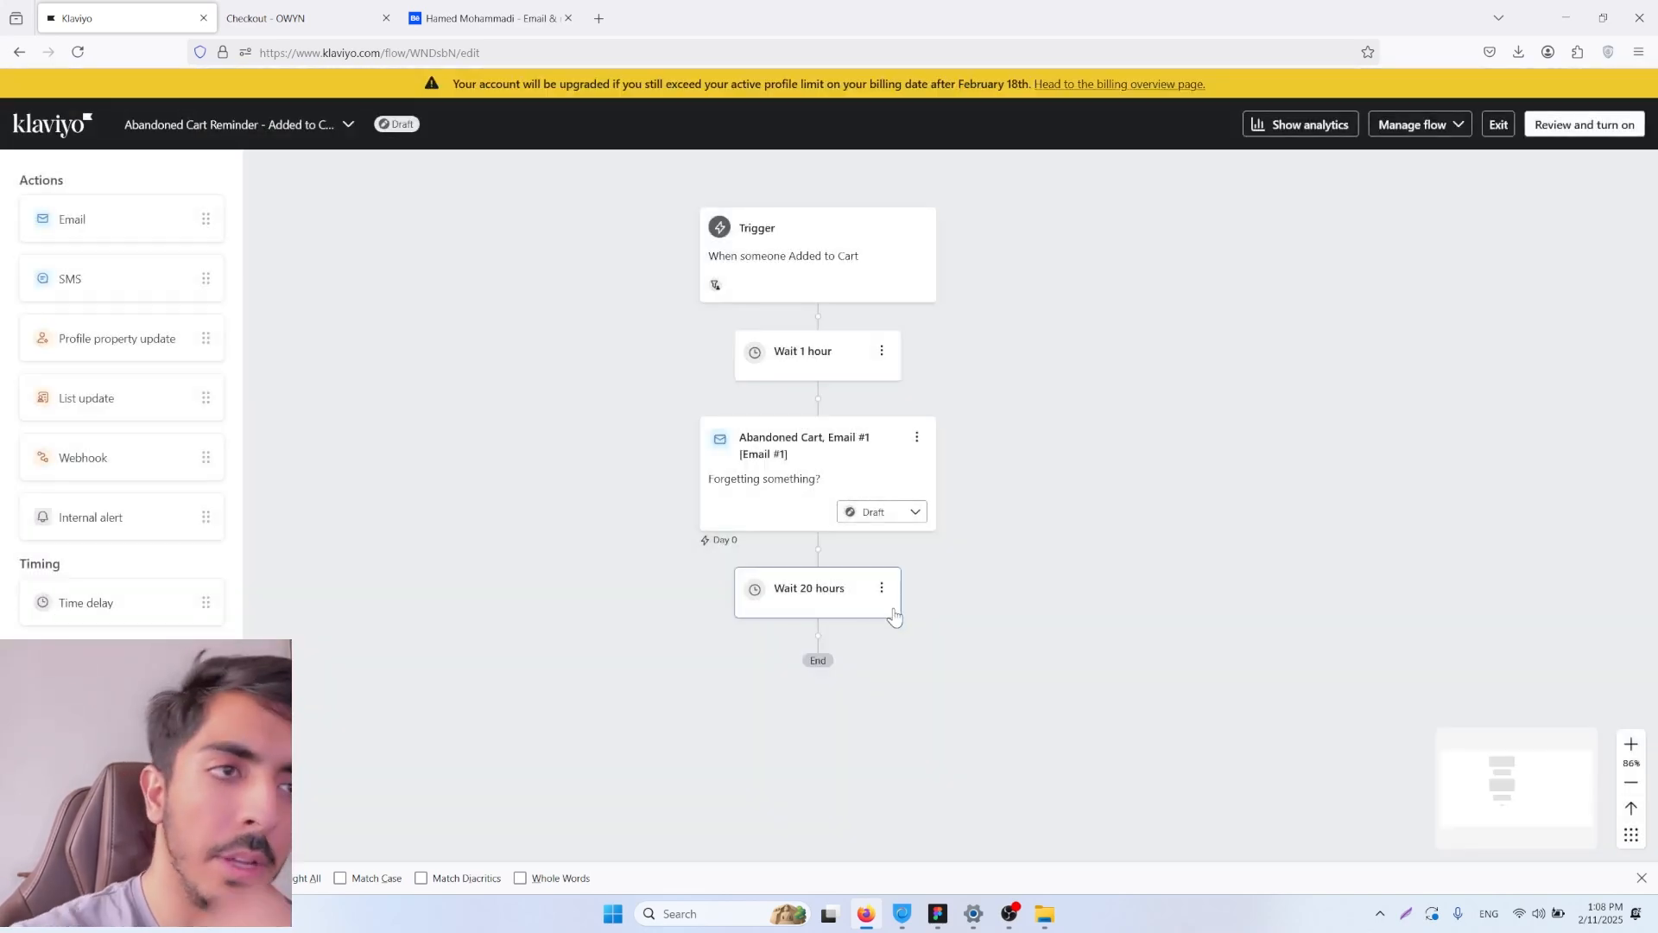
{"action": "left_click", "coordinate": [880, 589]}
{"action": "left_click", "coordinate": [908, 644]}
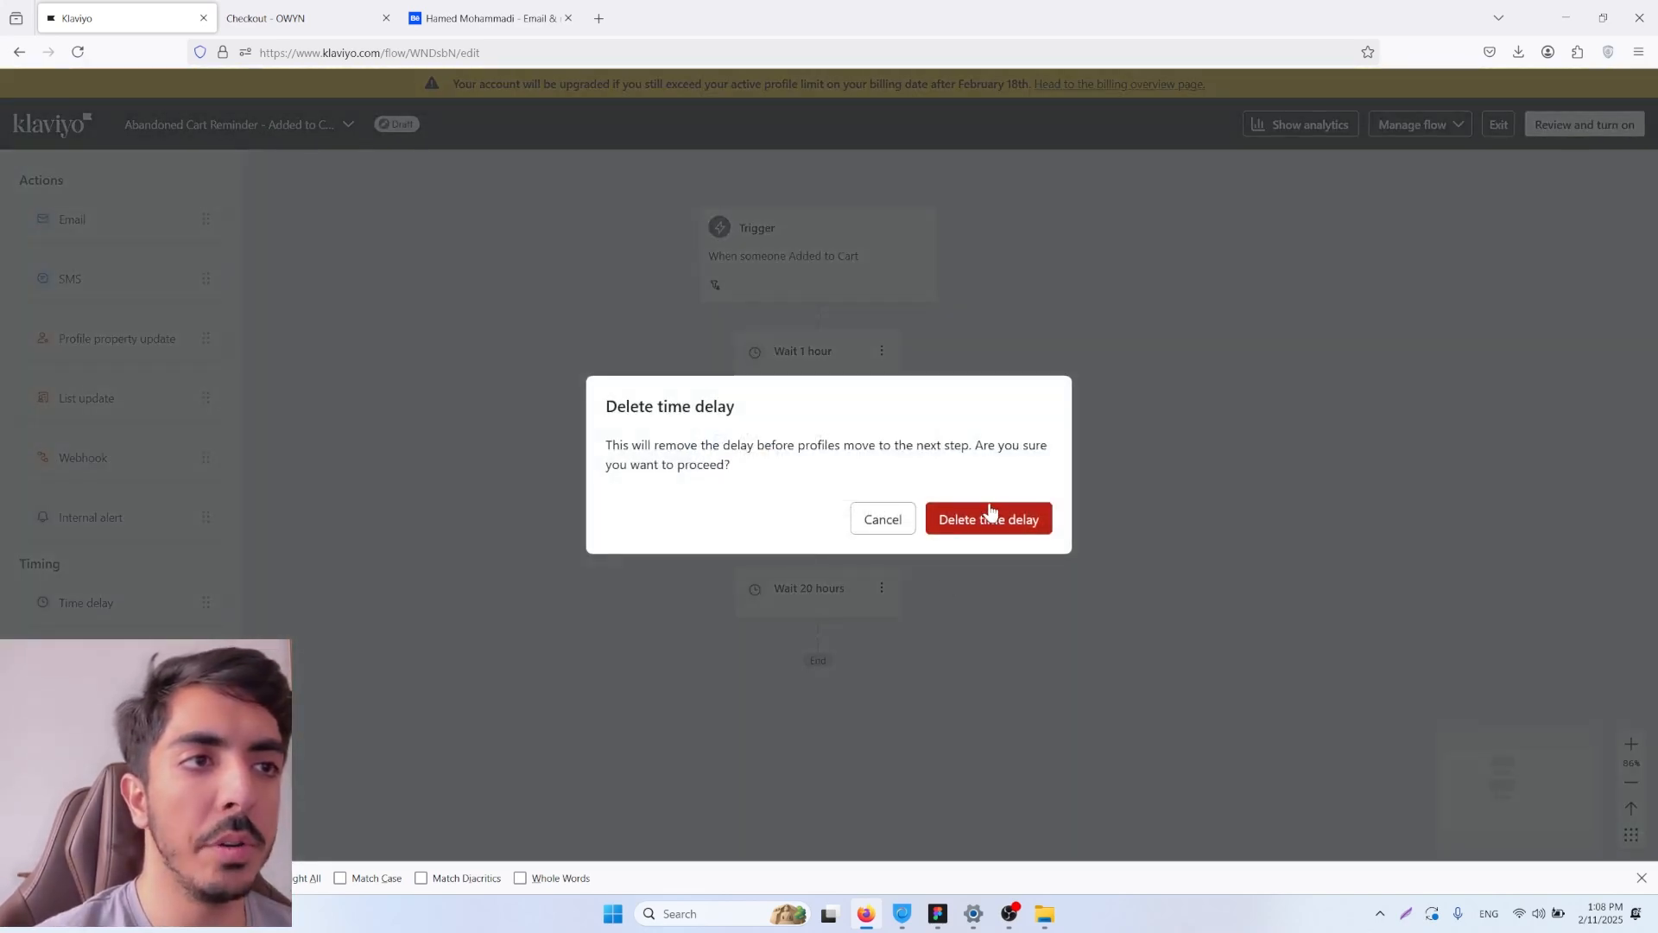
{"action": "left_click", "coordinate": [990, 514]}
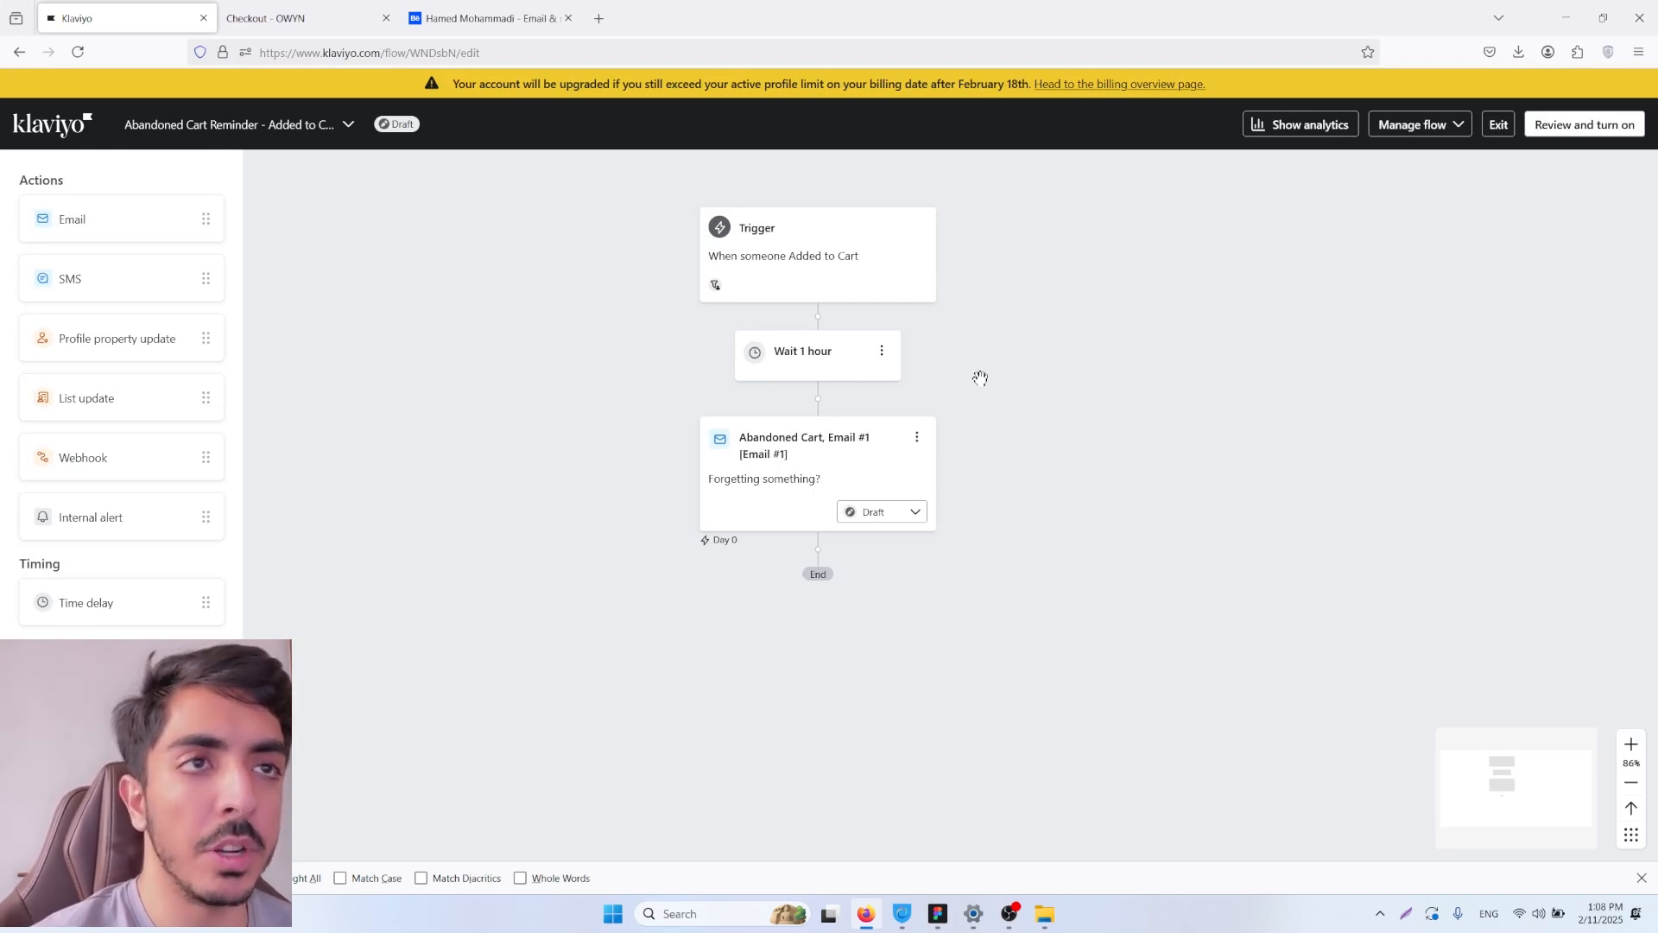
Step: Open the content of Abandoned Cart, Email #1 and examine its heading, product block and the purchase button's link address
{"action": "left_click", "coordinate": [831, 459]}
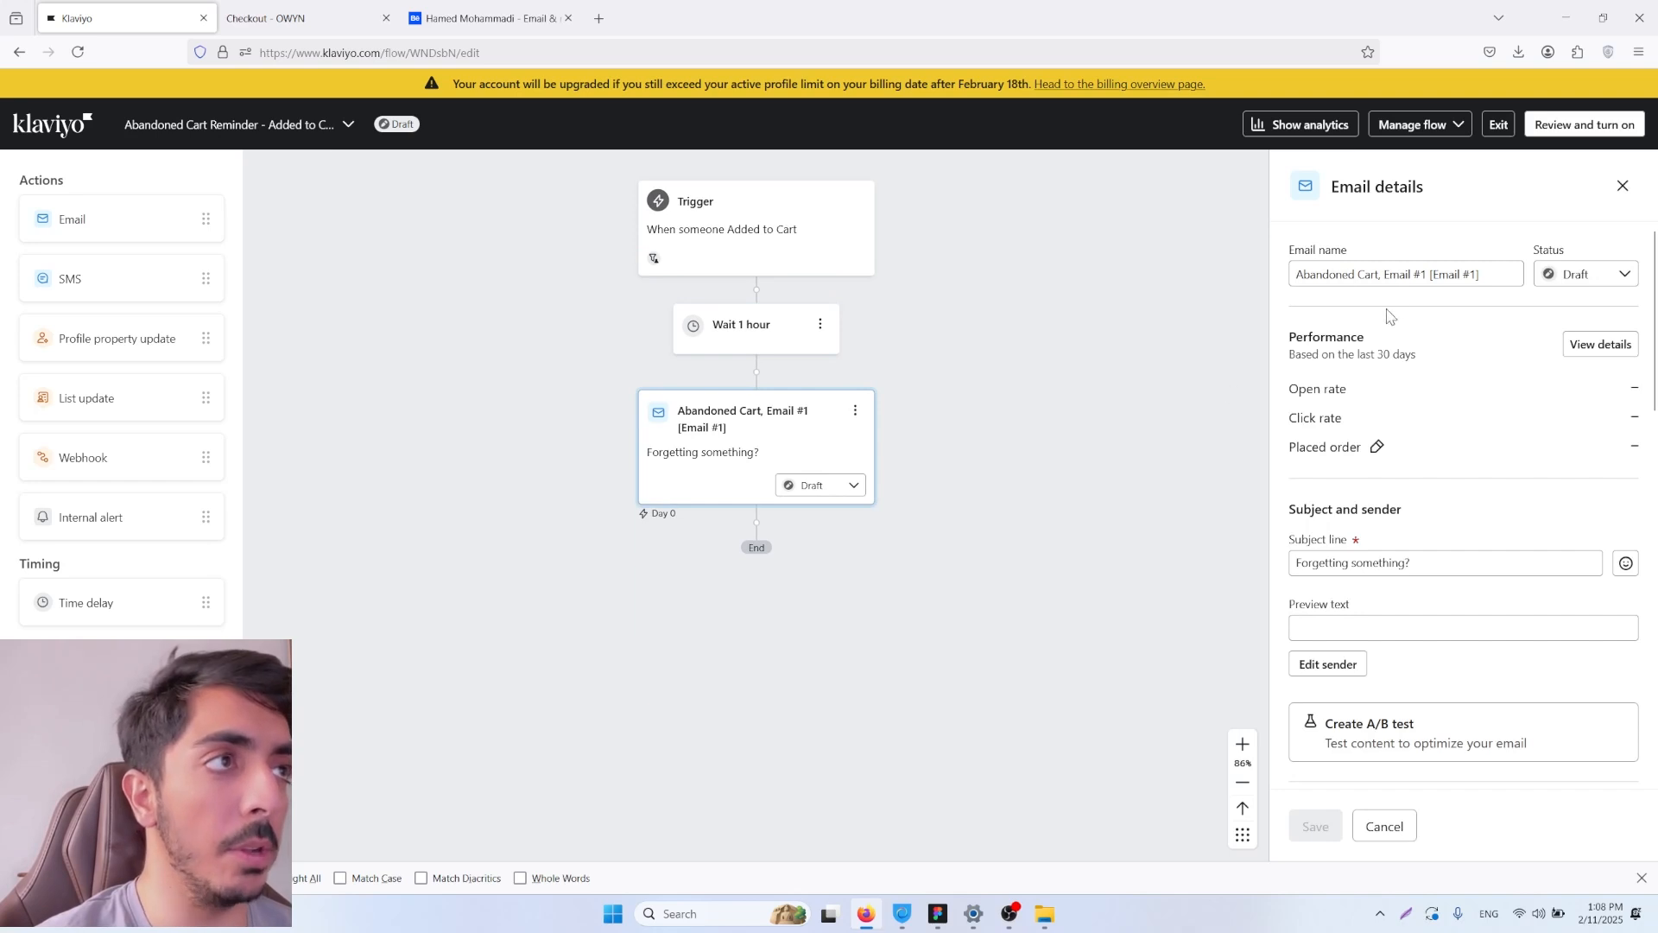
{"action": "scroll", "coordinate": [1486, 354], "scroll_direction": "down", "scroll_amount": 5}
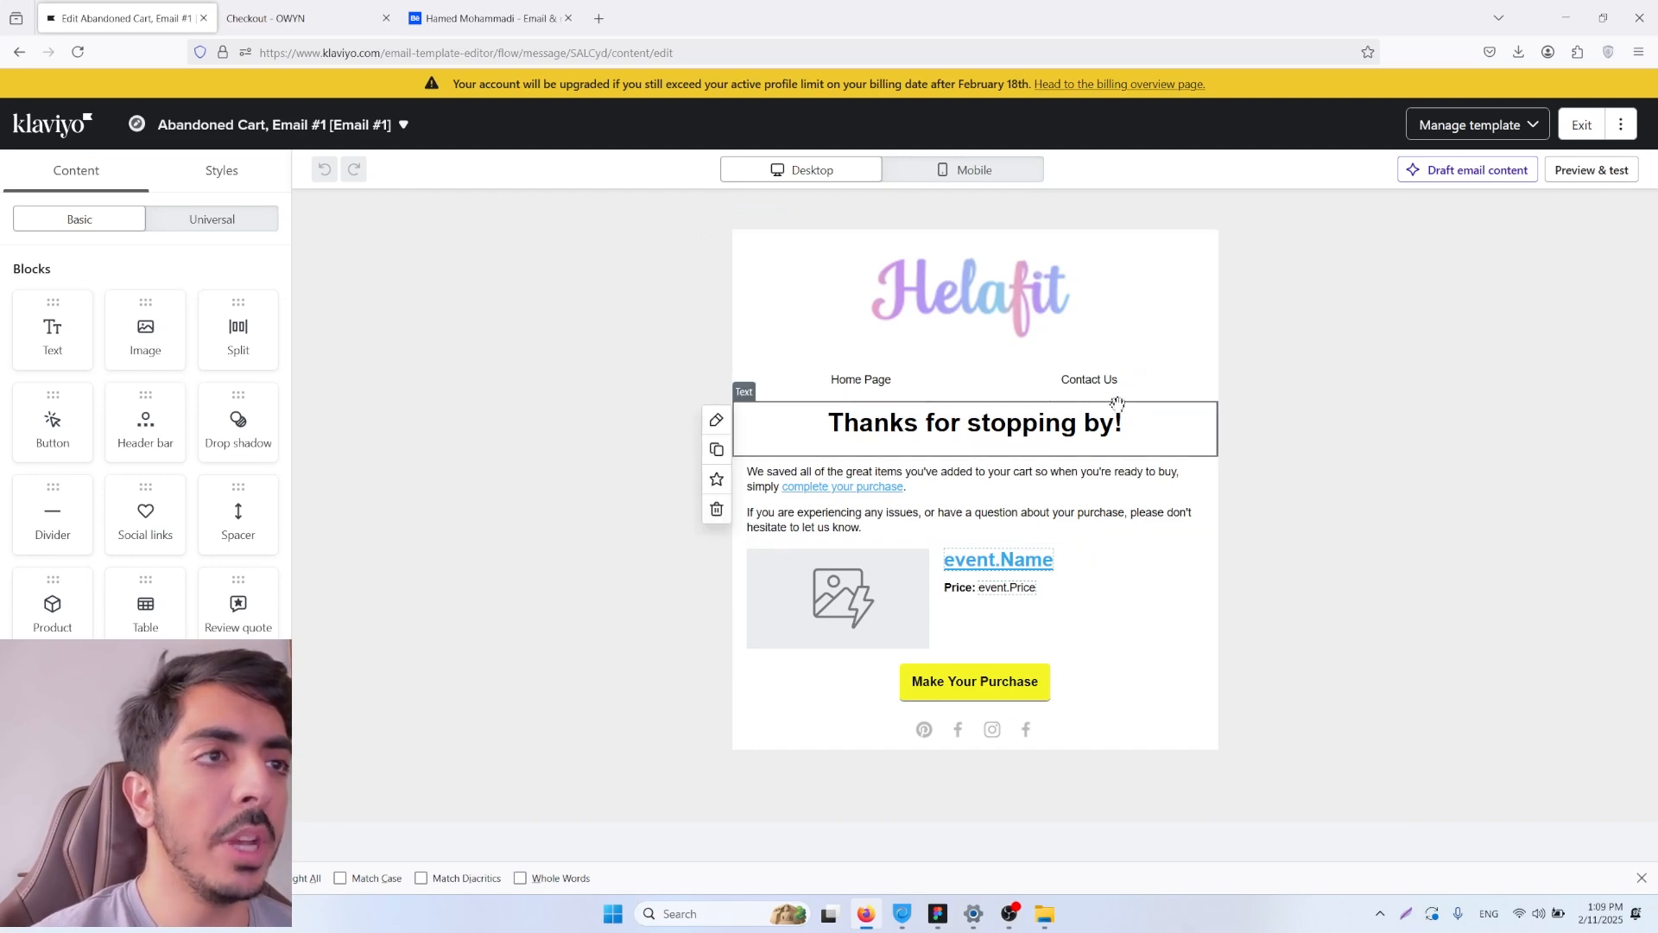
{"action": "left_click", "coordinate": [970, 430]}
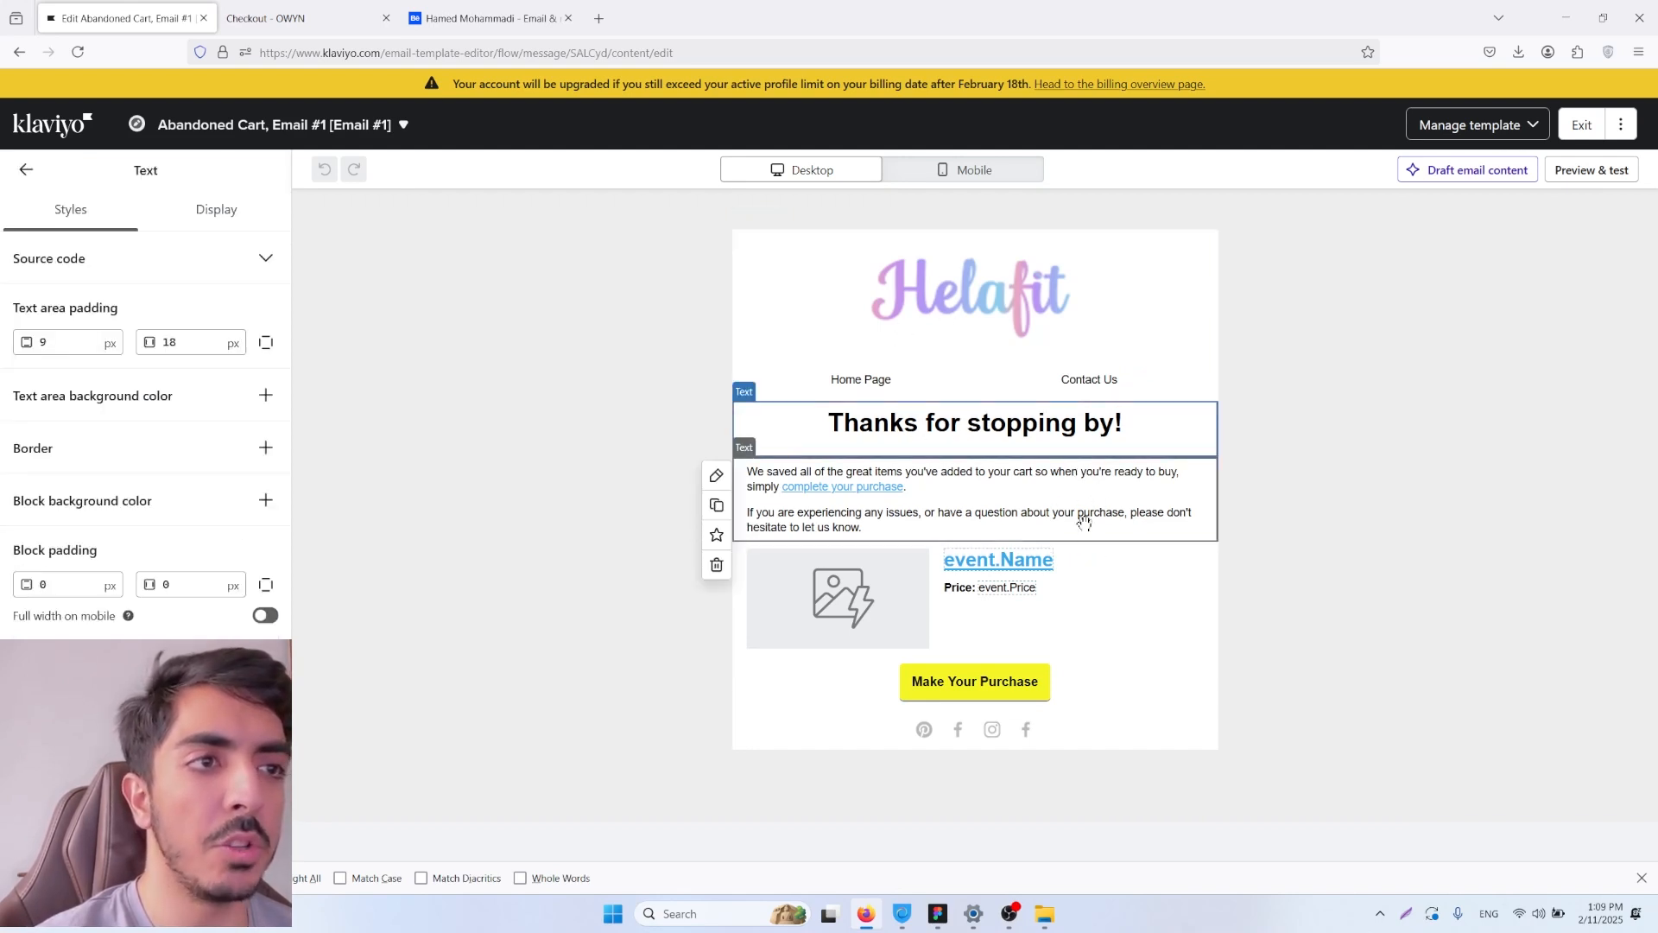
{"action": "left_click", "coordinate": [1129, 594]}
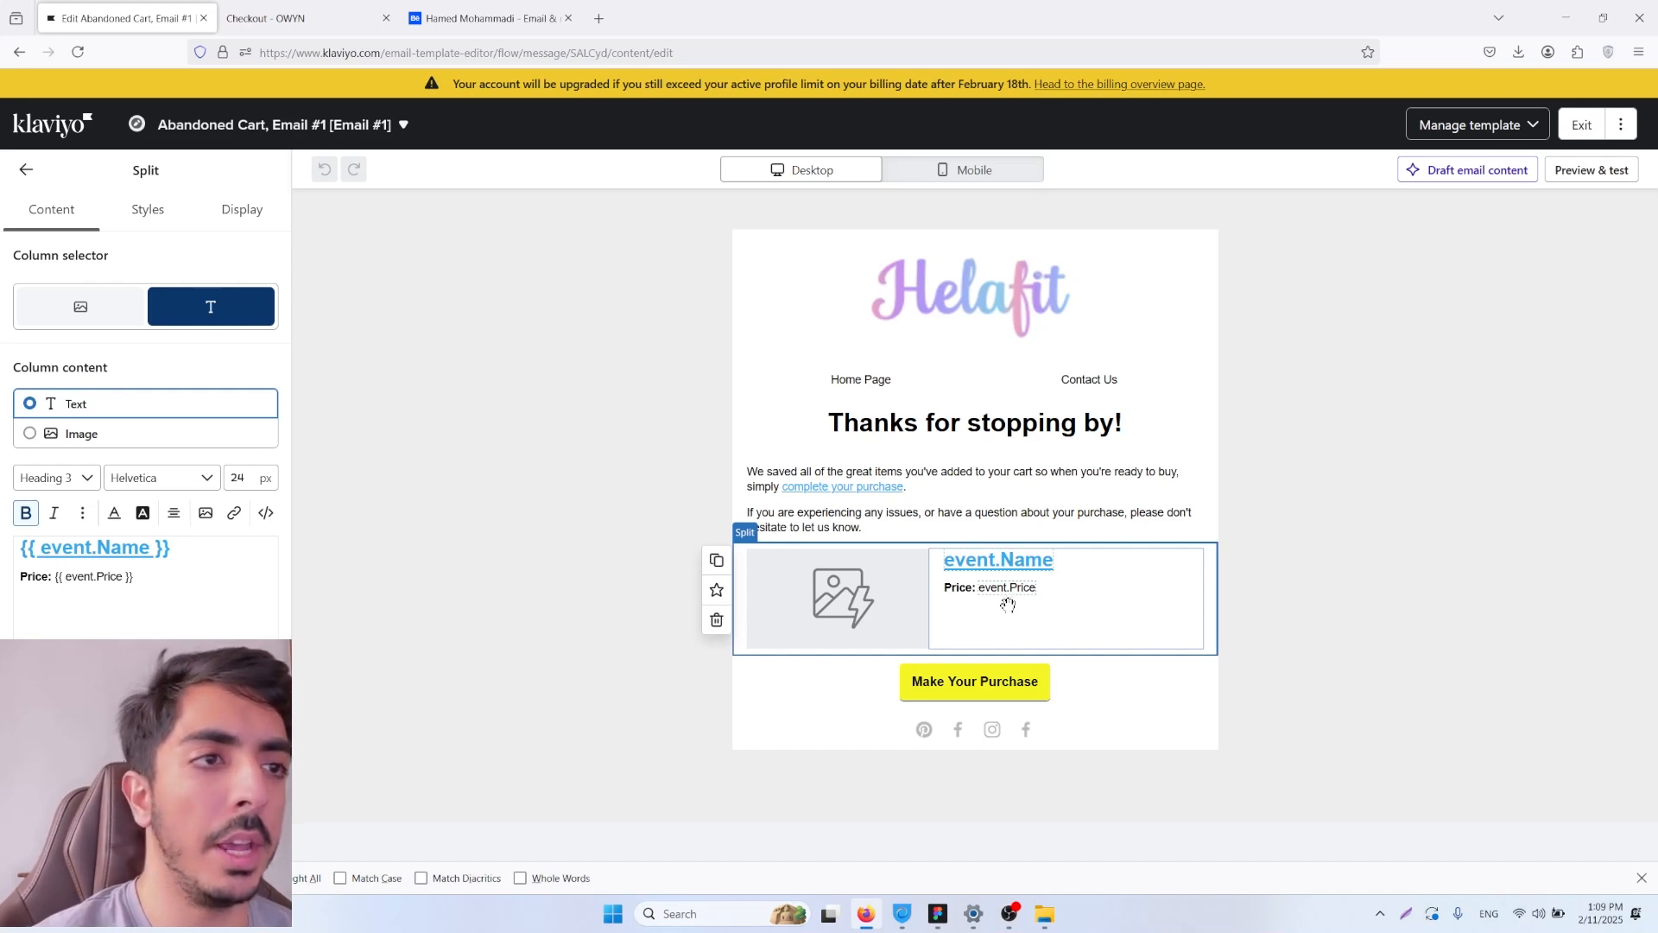
{"action": "left_click", "coordinate": [960, 691]}
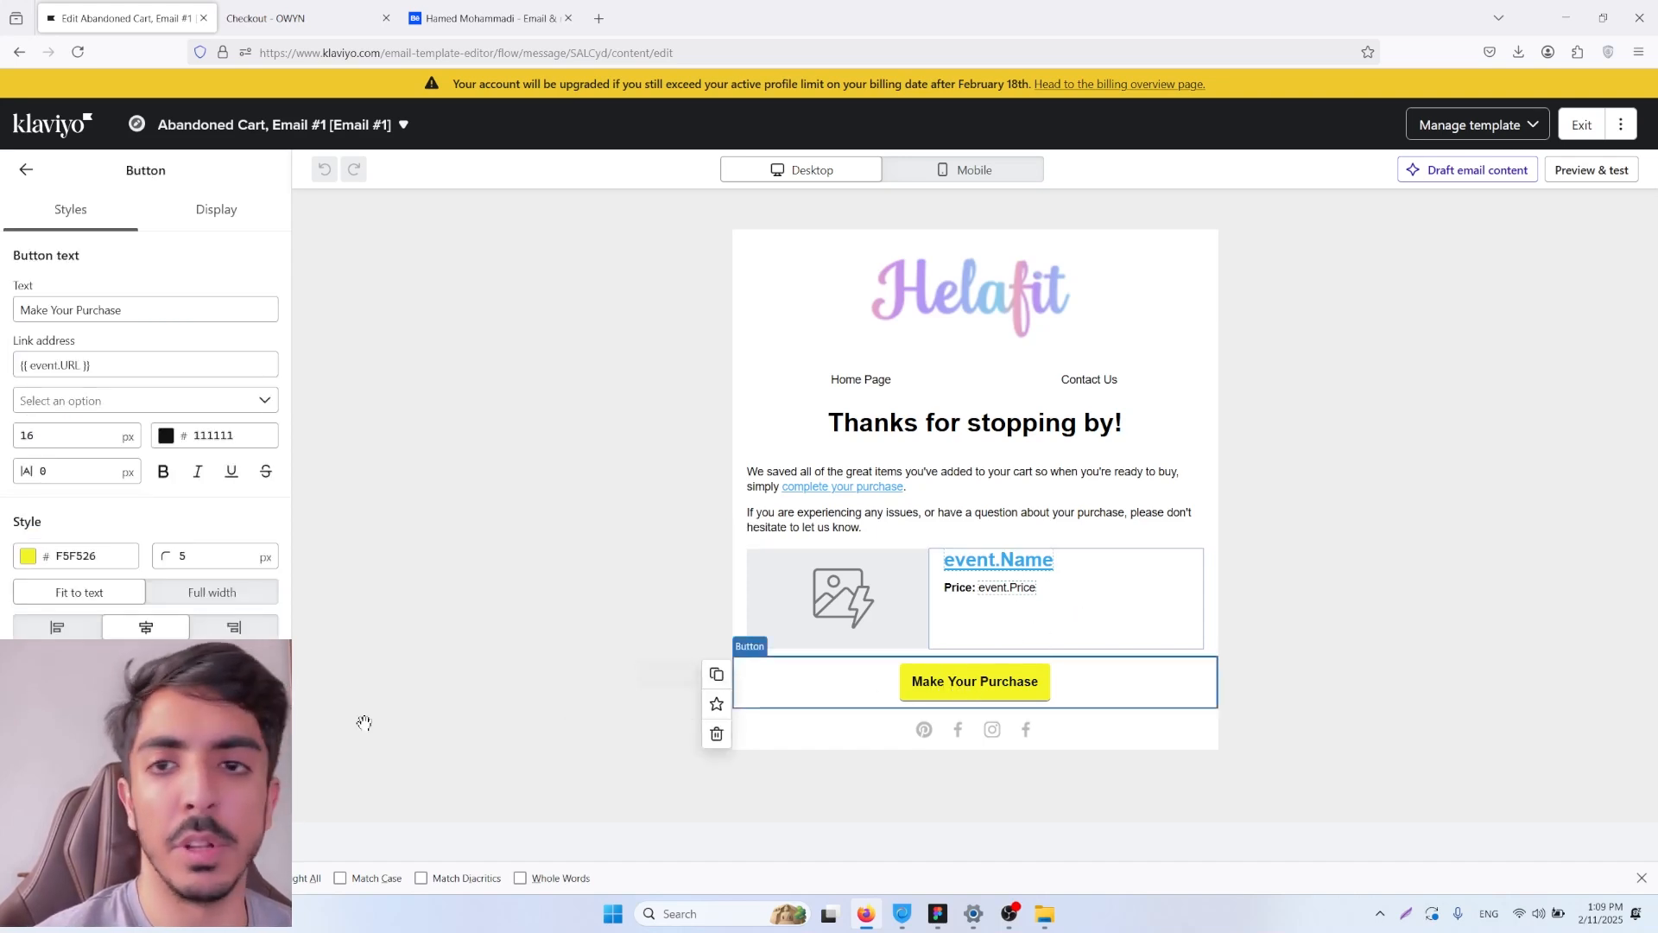
{"action": "scroll", "coordinate": [140, 585], "scroll_direction": "down", "scroll_amount": 4}
{"action": "scroll", "coordinate": [119, 415], "scroll_direction": "up", "scroll_amount": 4}
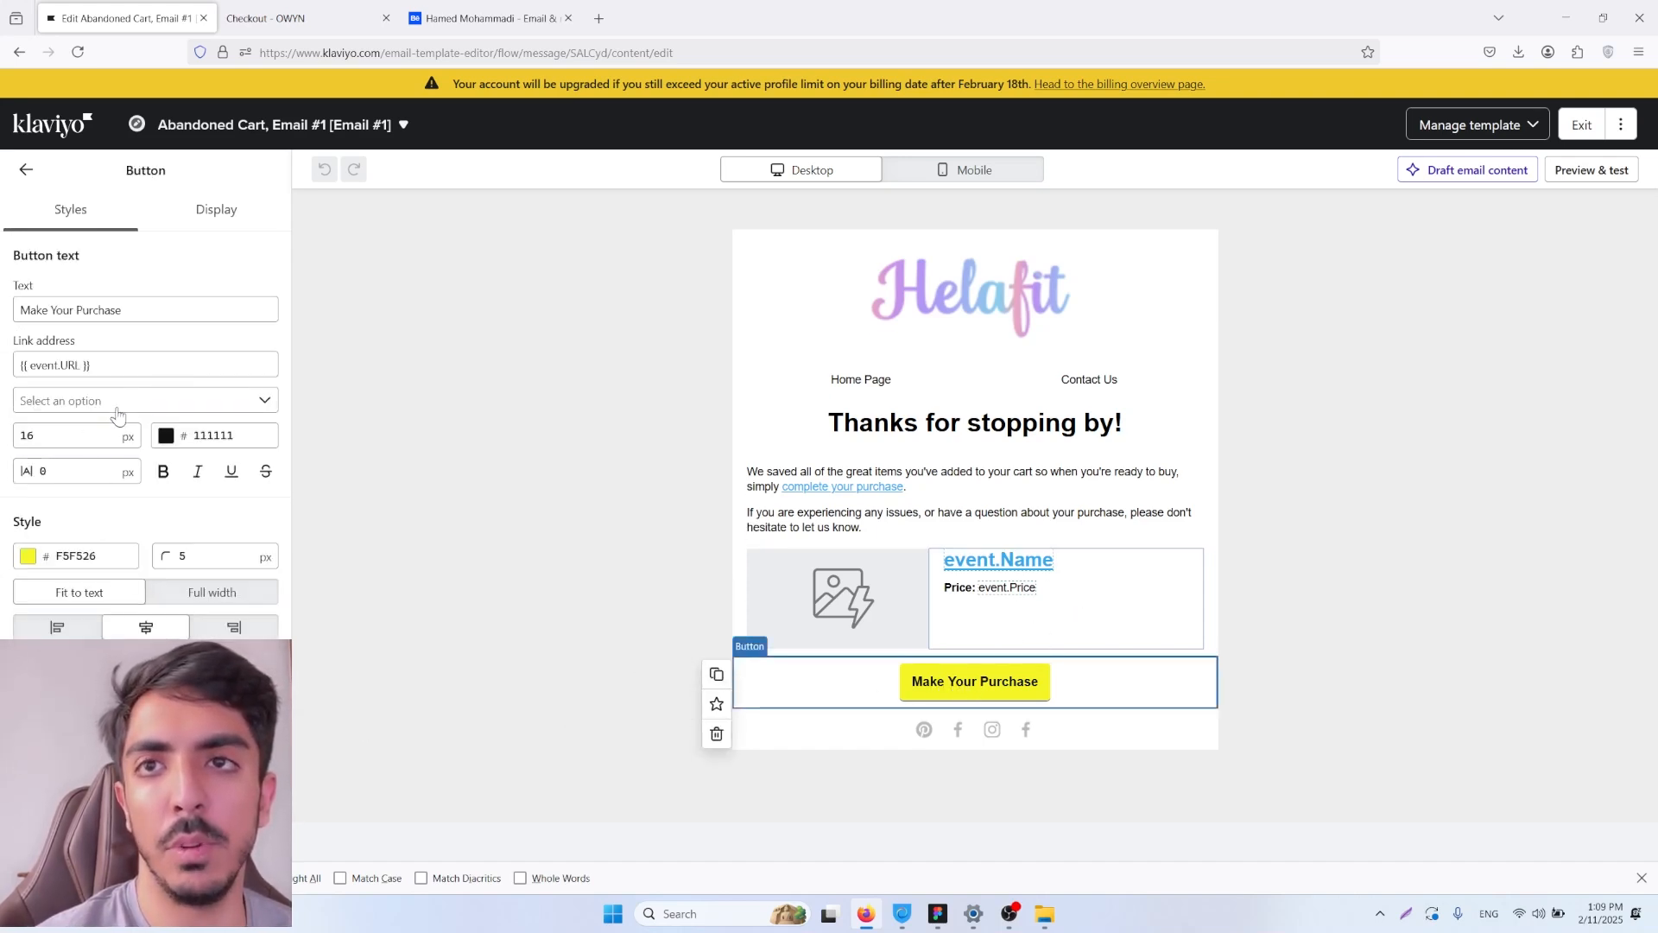
{"action": "left_click_drag", "start_coordinate": [134, 371], "coordinate": [10, 371]}
{"action": "left_click", "coordinate": [124, 371]}
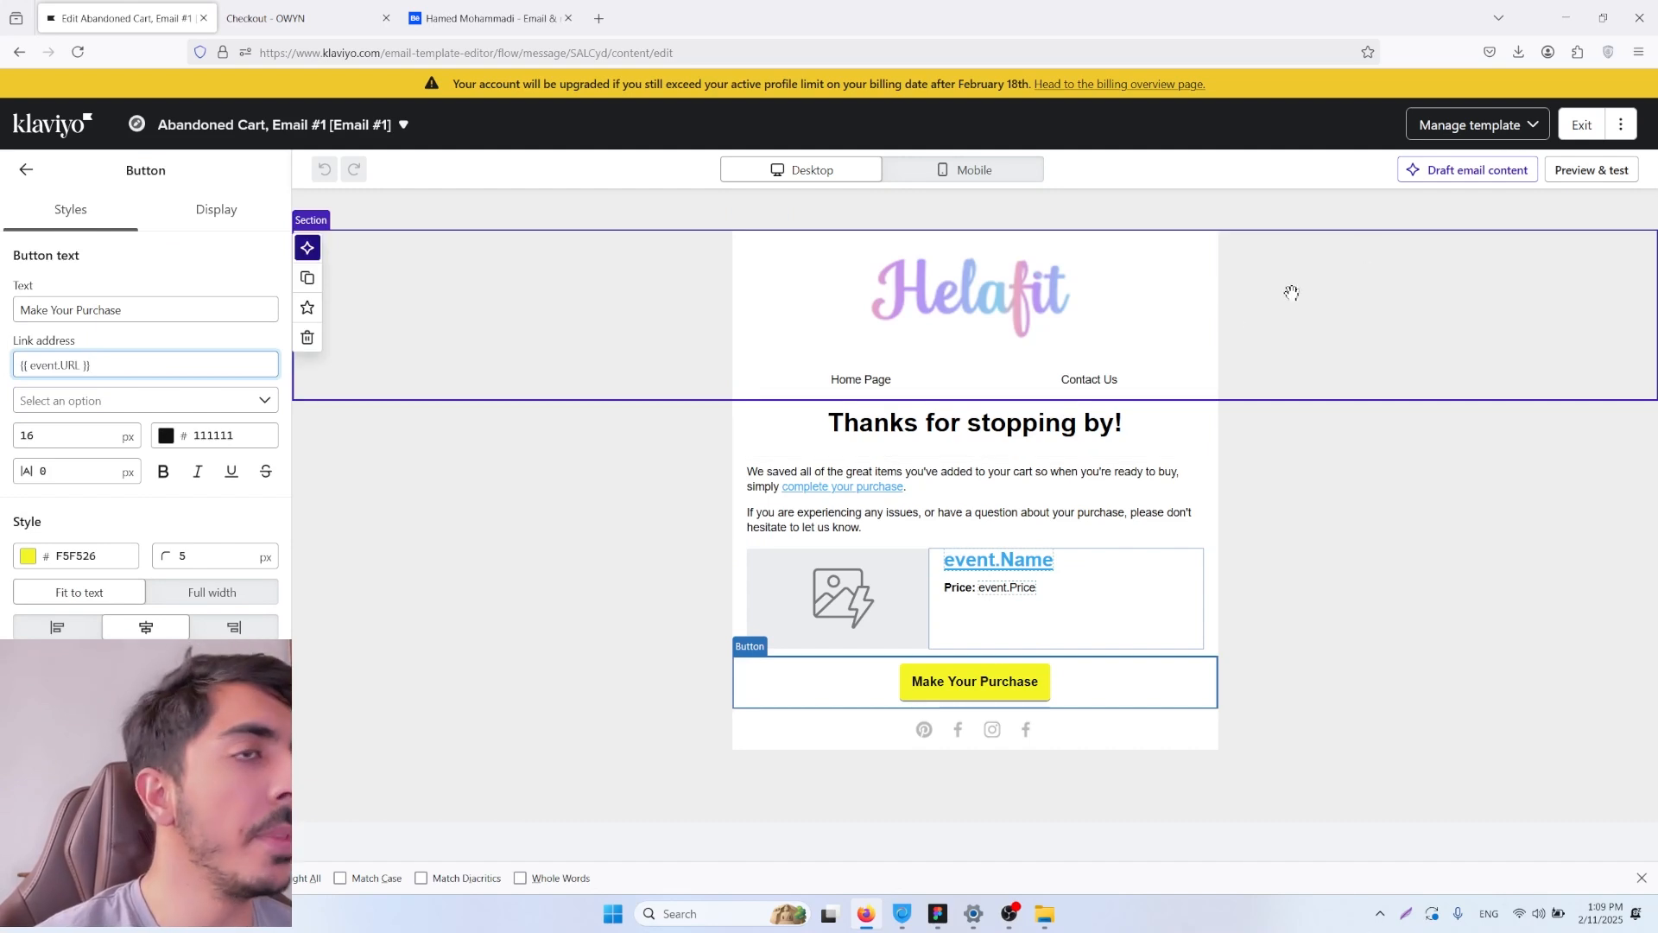
Step: Preview the email with a recent event, fill in a recipient's email address for a test, and leave without sending it
{"action": "left_click", "coordinate": [1599, 173]}
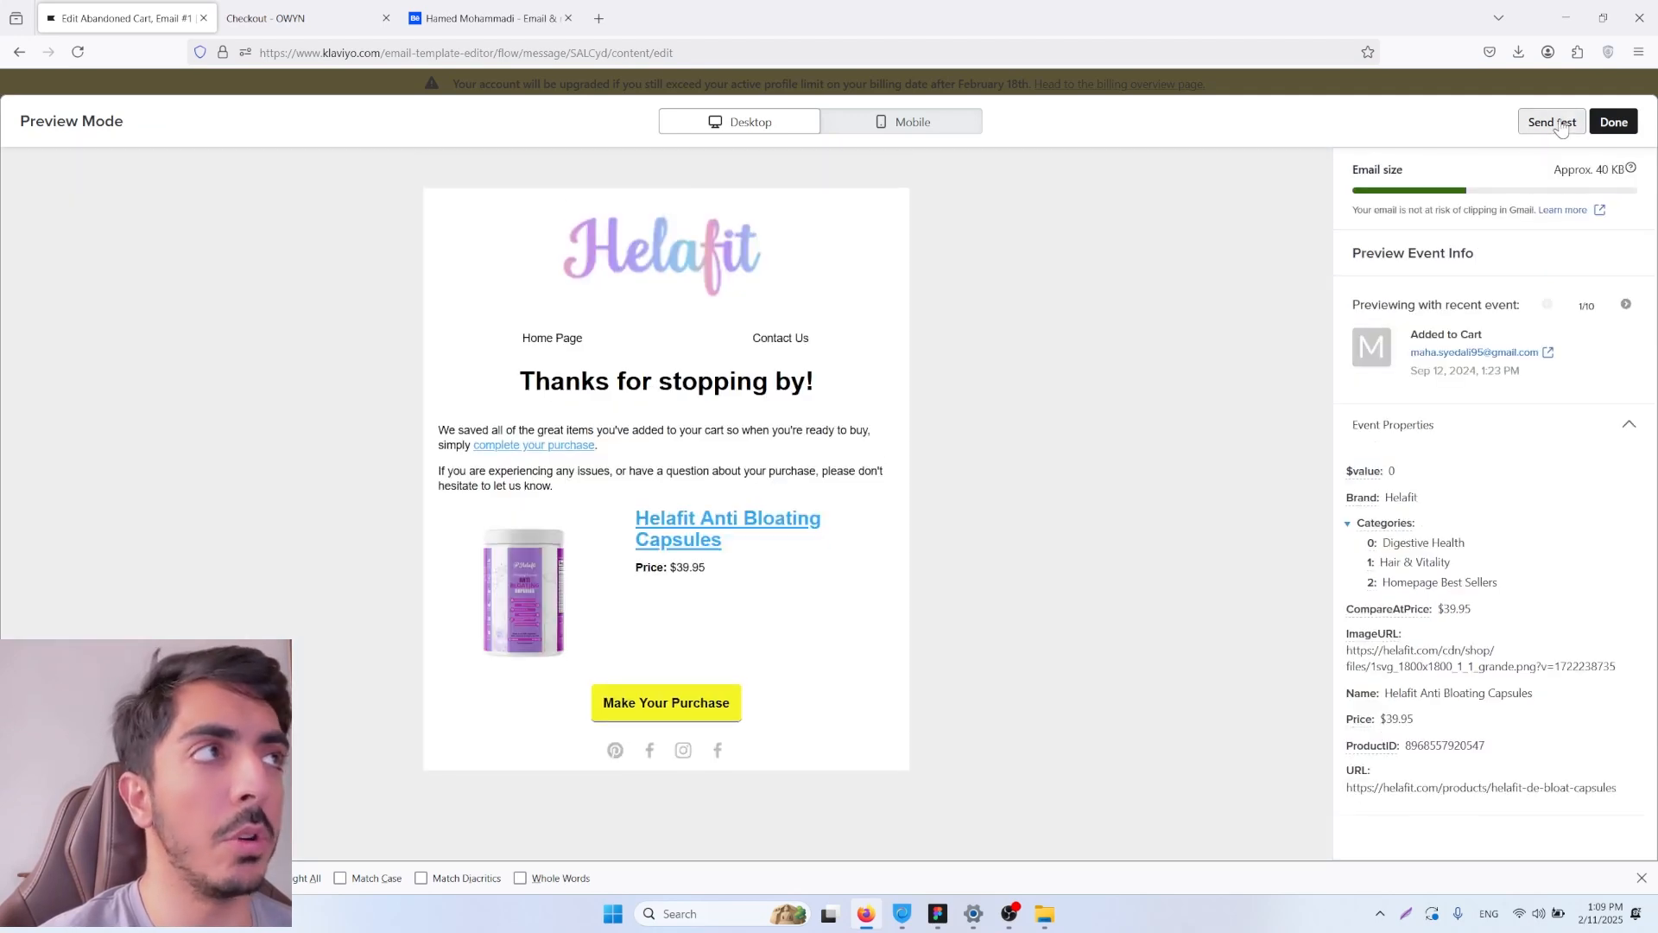
{"action": "left_click", "coordinate": [1552, 121]}
{"action": "left_click", "coordinate": [1467, 130]}
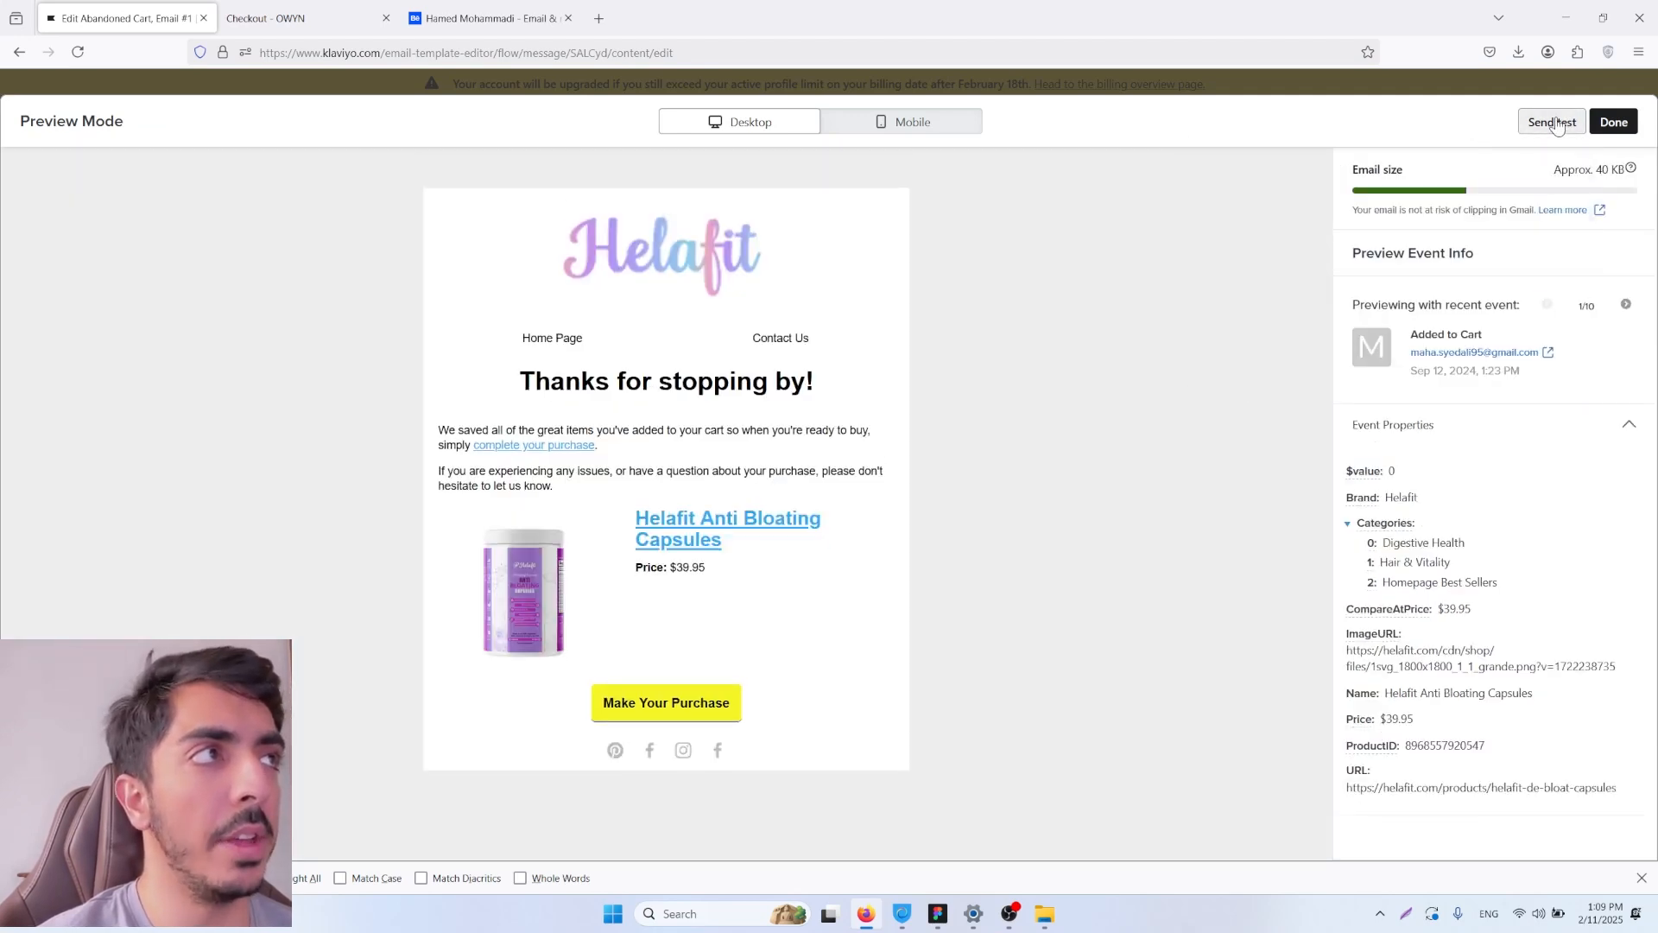
{"action": "left_click", "coordinate": [1554, 126]}
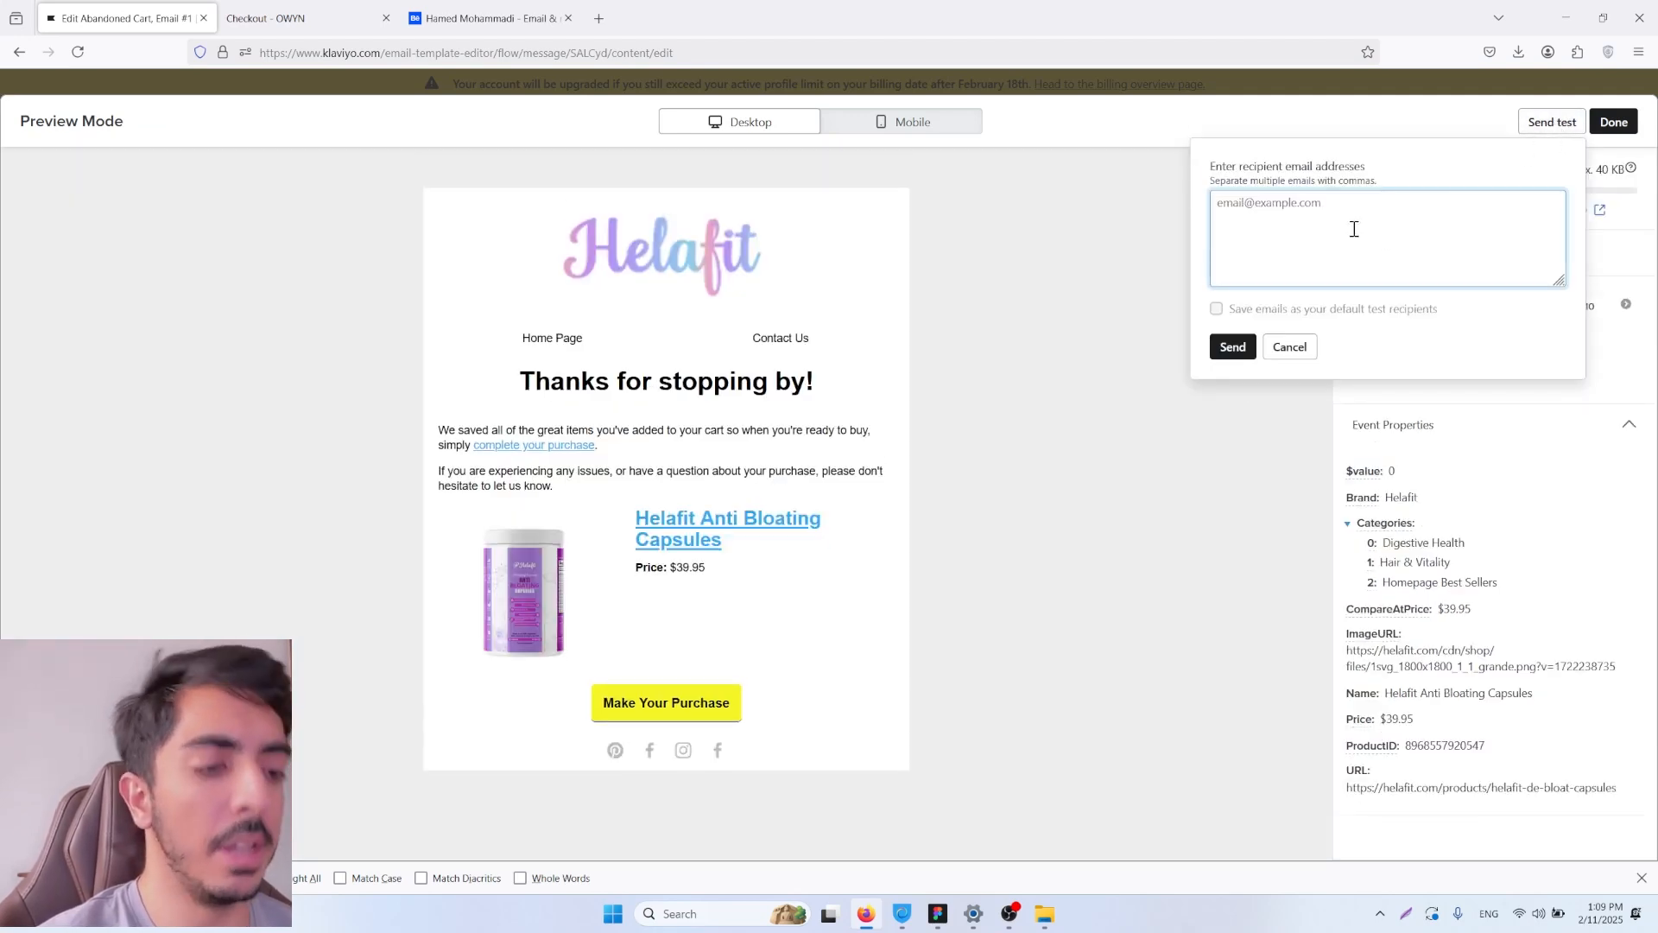
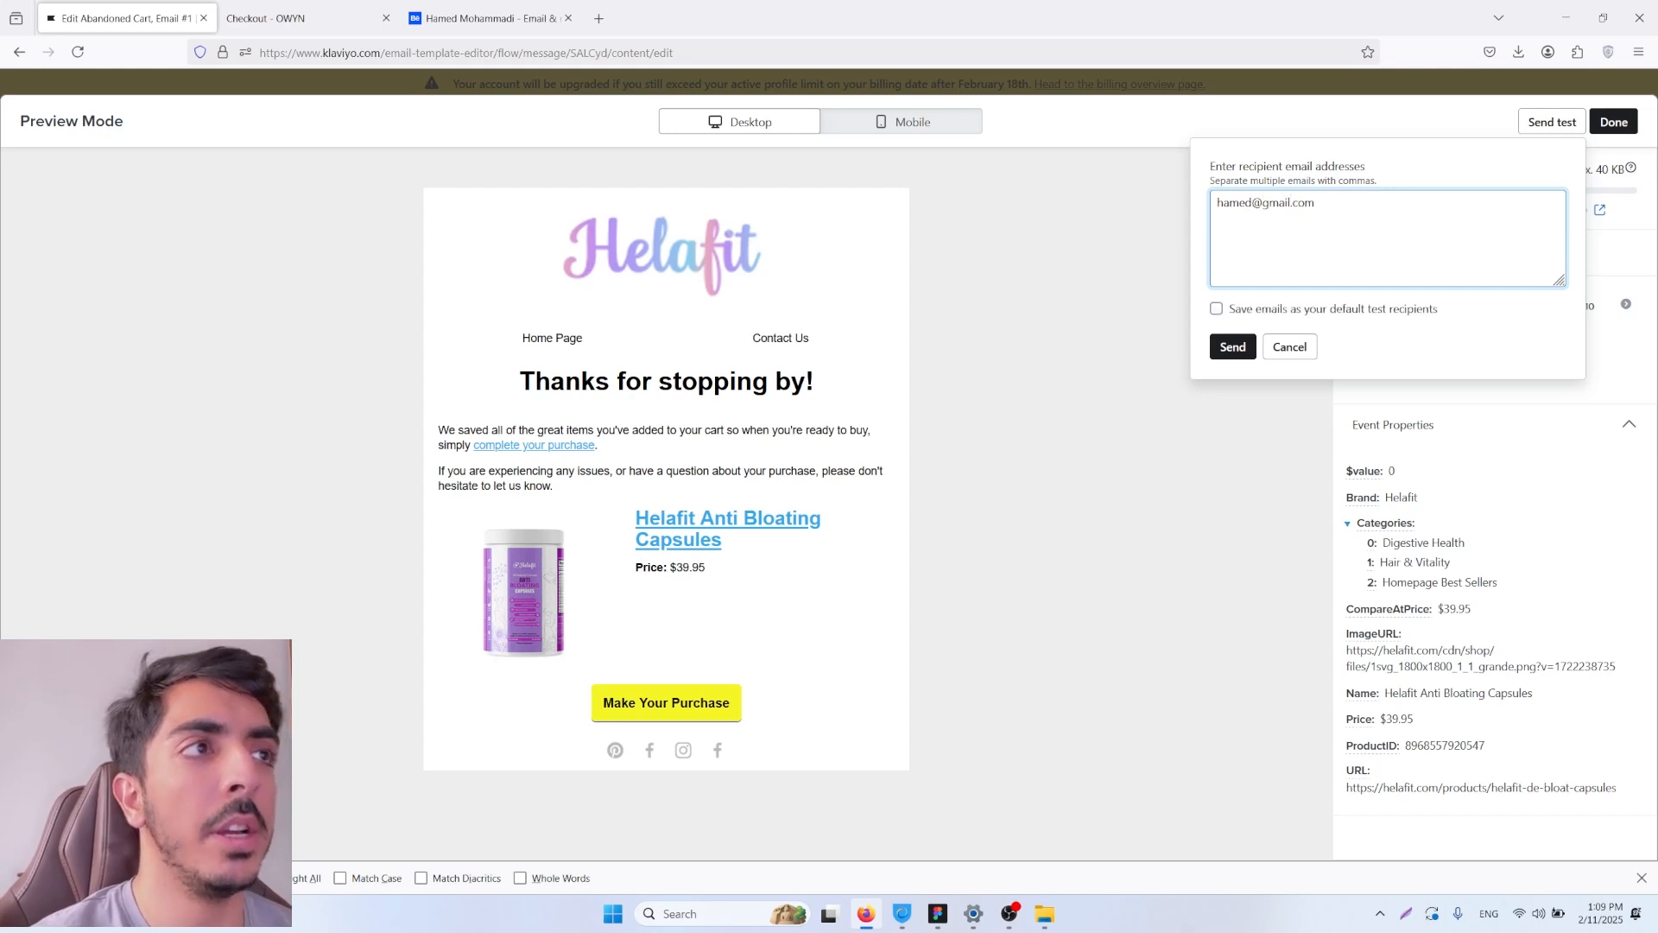
{"action": "left_click", "coordinate": [1241, 371]}
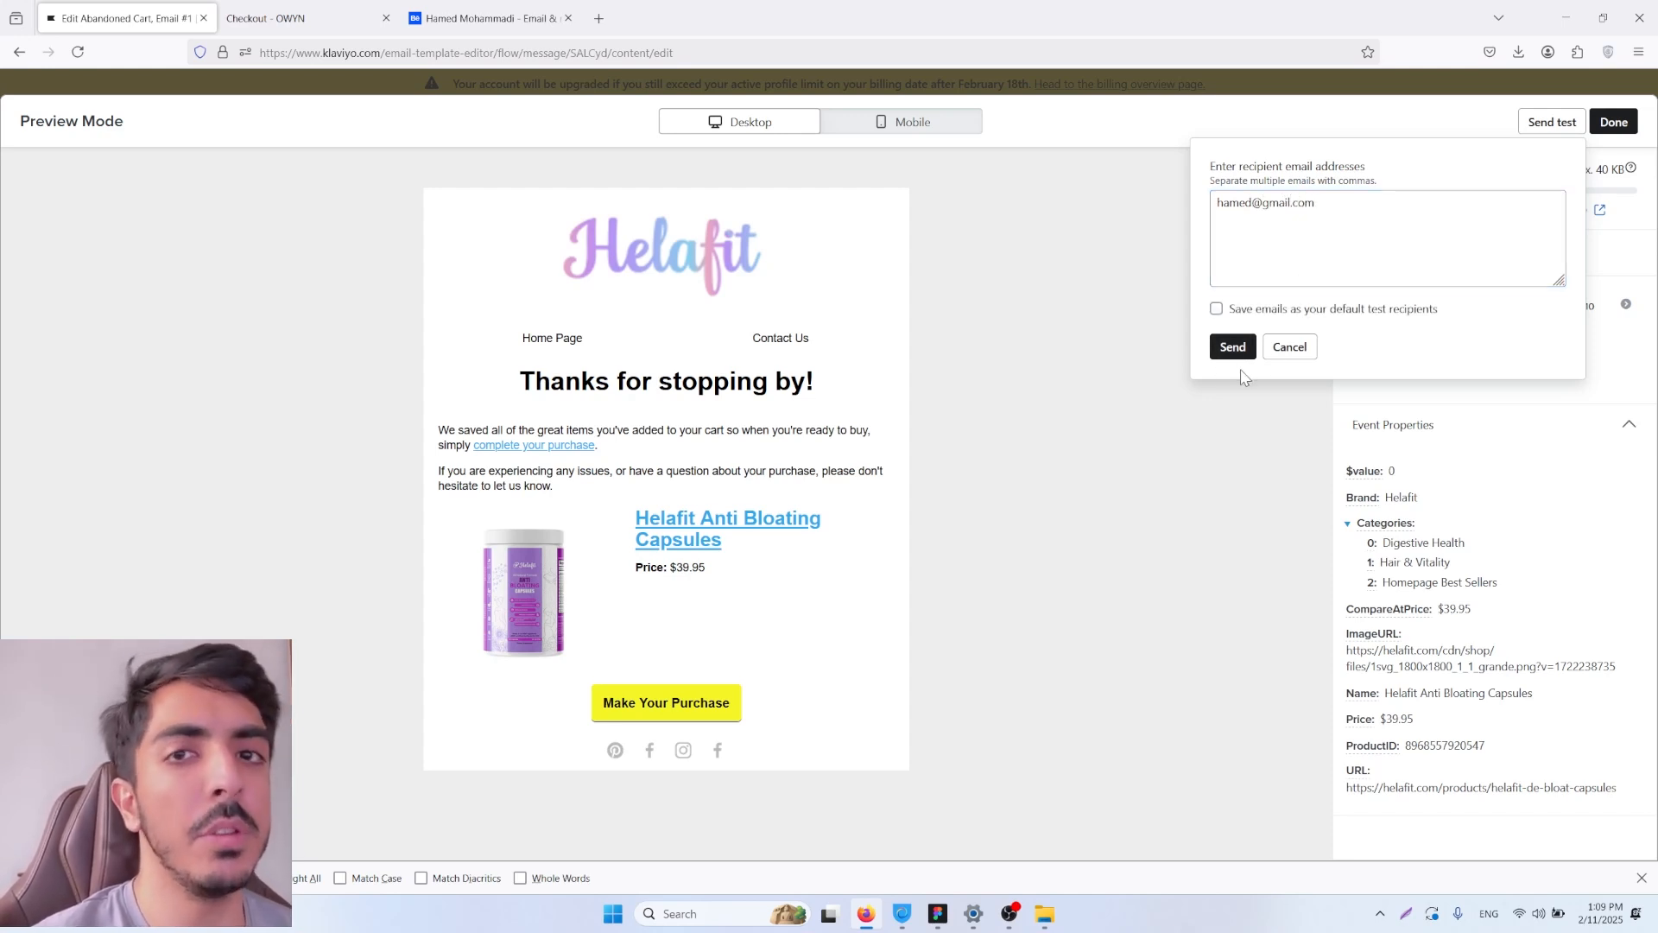
{"action": "left_click", "coordinate": [1292, 350]}
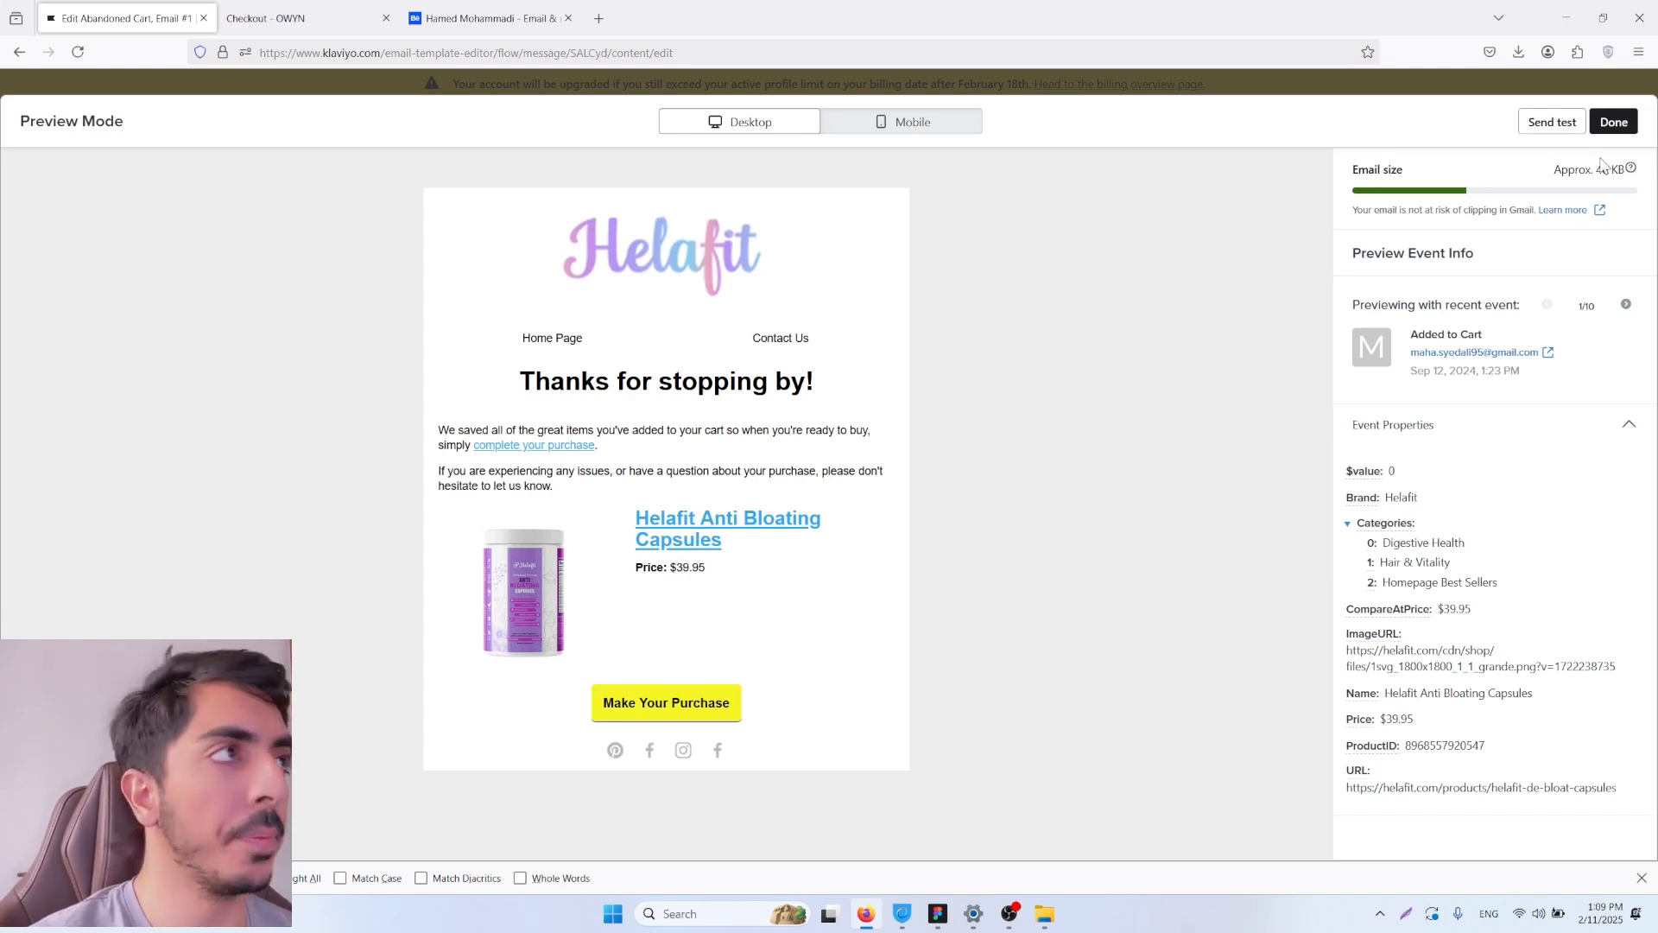
{"action": "left_click", "coordinate": [1614, 123]}
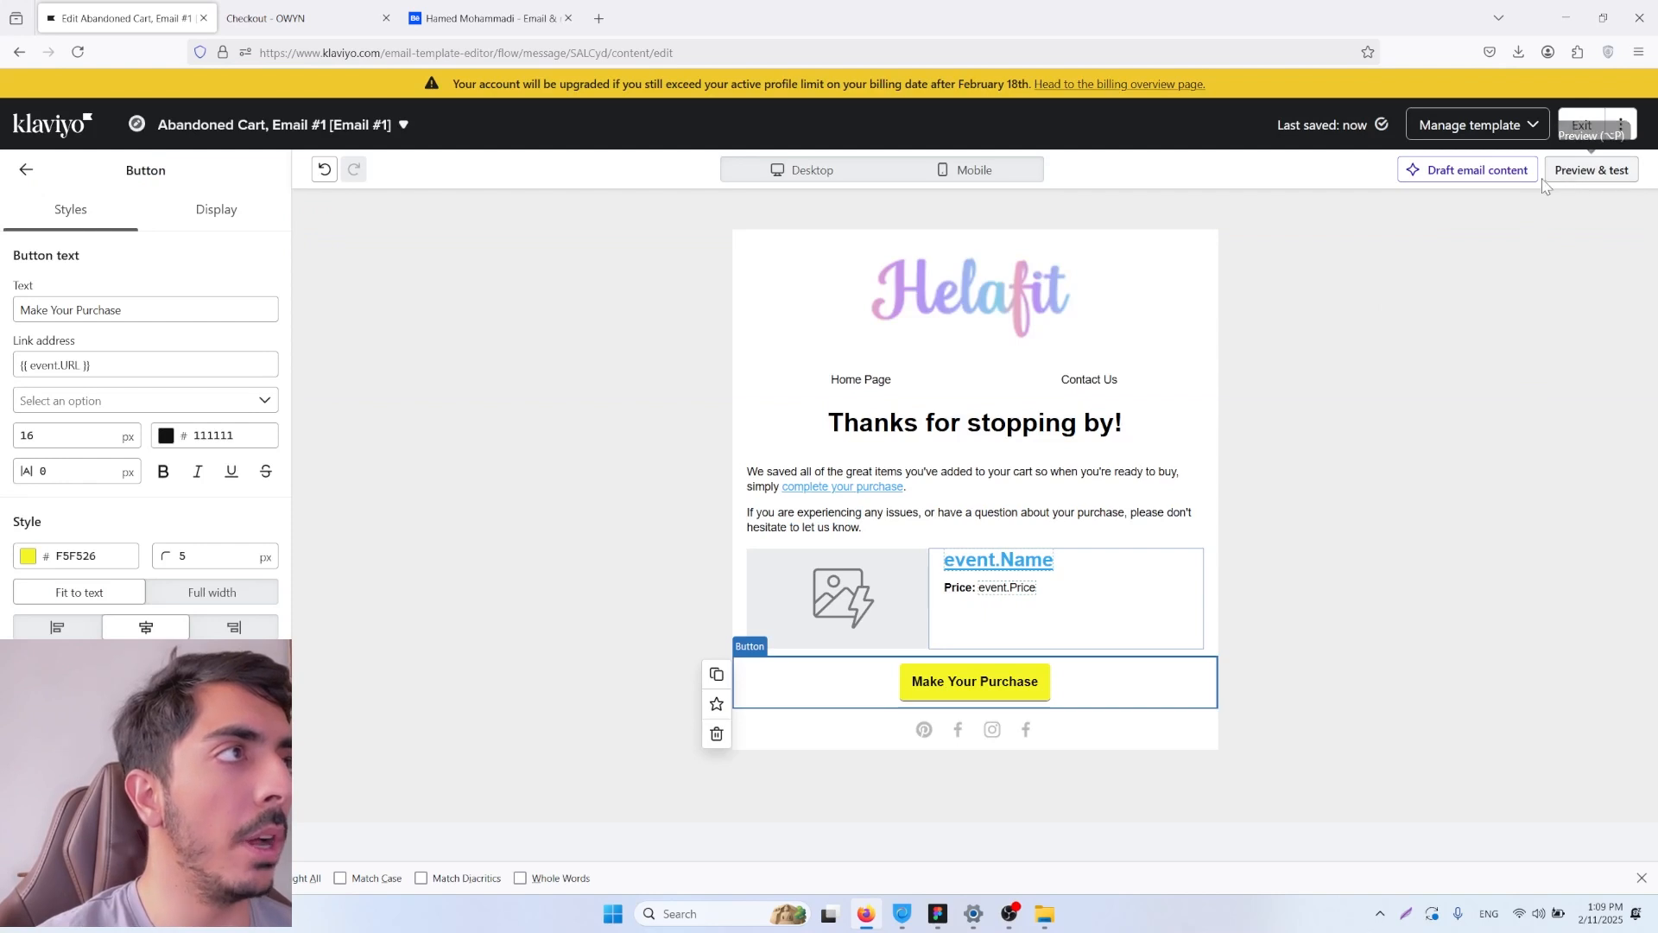
Step: Exit the email editor, examine the message's subject line and preview text settings, and return to the flow
{"action": "left_click", "coordinate": [1586, 127]}
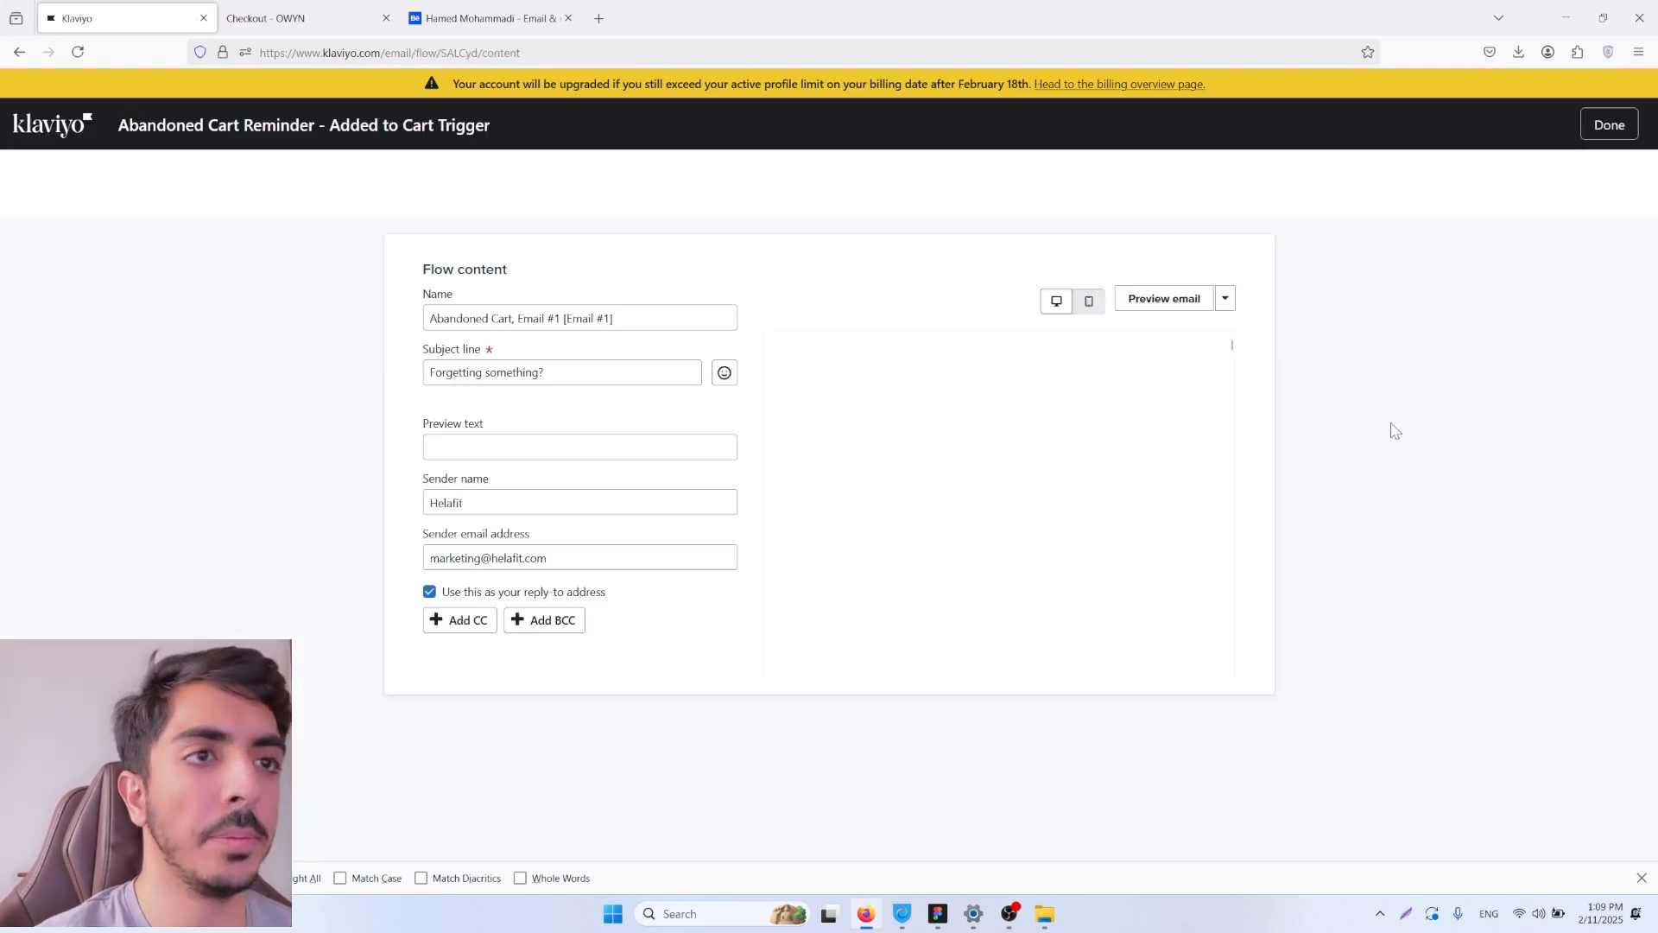
{"action": "triple_click", "coordinate": [537, 406]}
{"action": "left_click", "coordinate": [583, 407]}
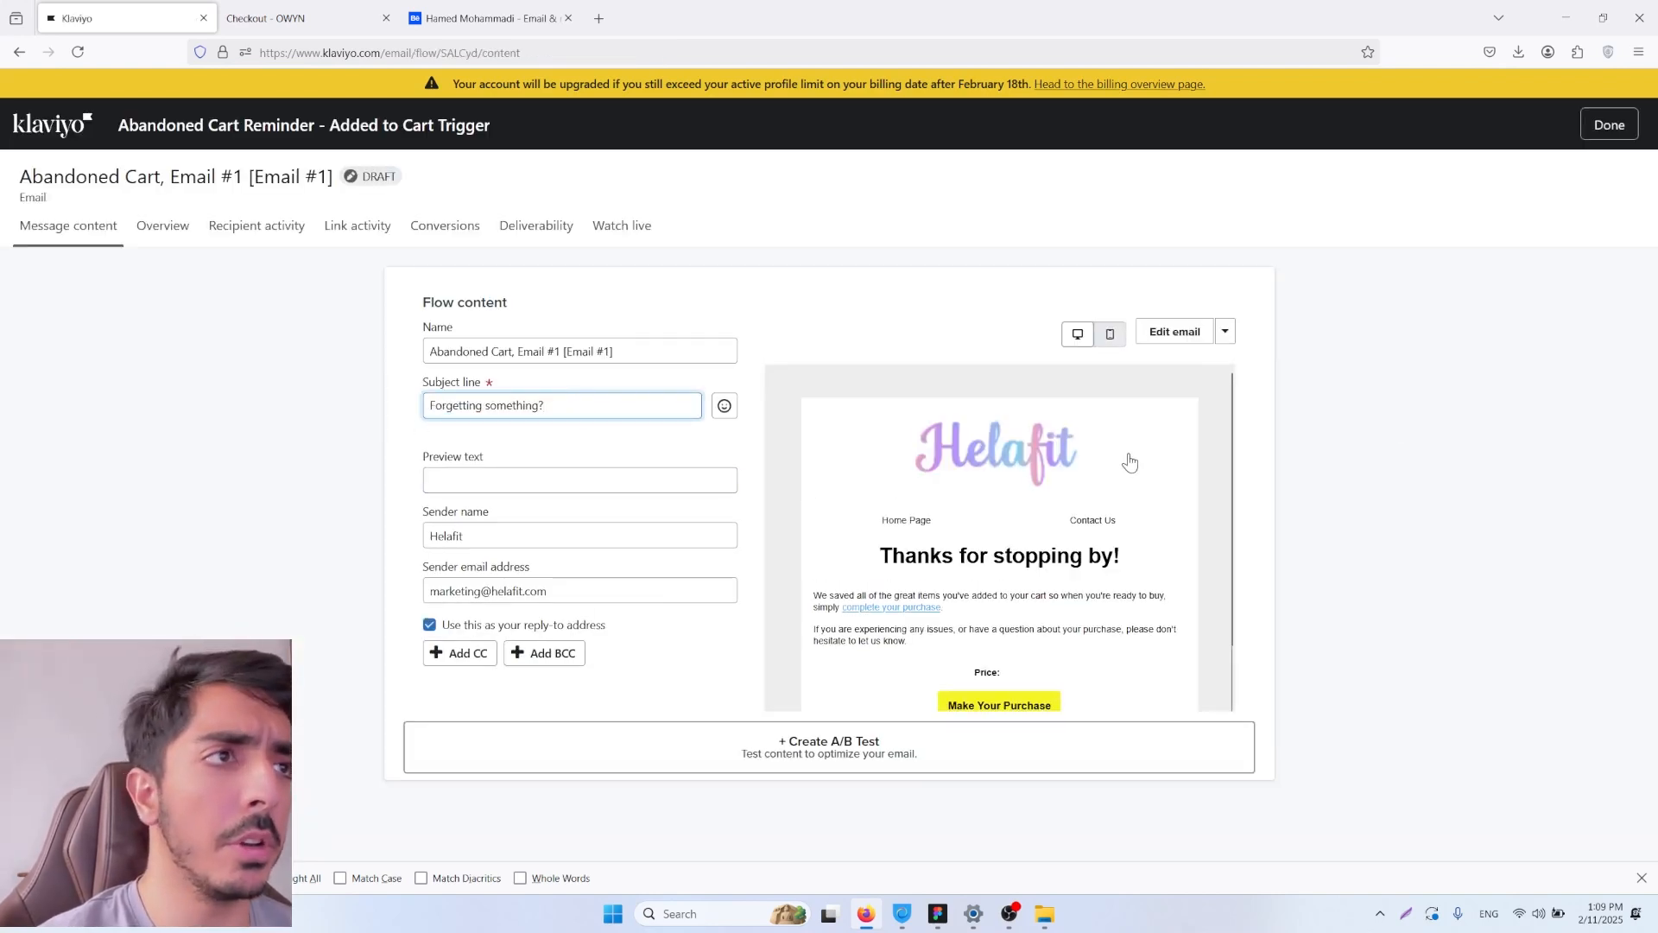
{"action": "scroll", "coordinate": [1129, 462], "scroll_direction": "down", "scroll_amount": 1}
{"action": "left_click", "coordinate": [533, 480]}
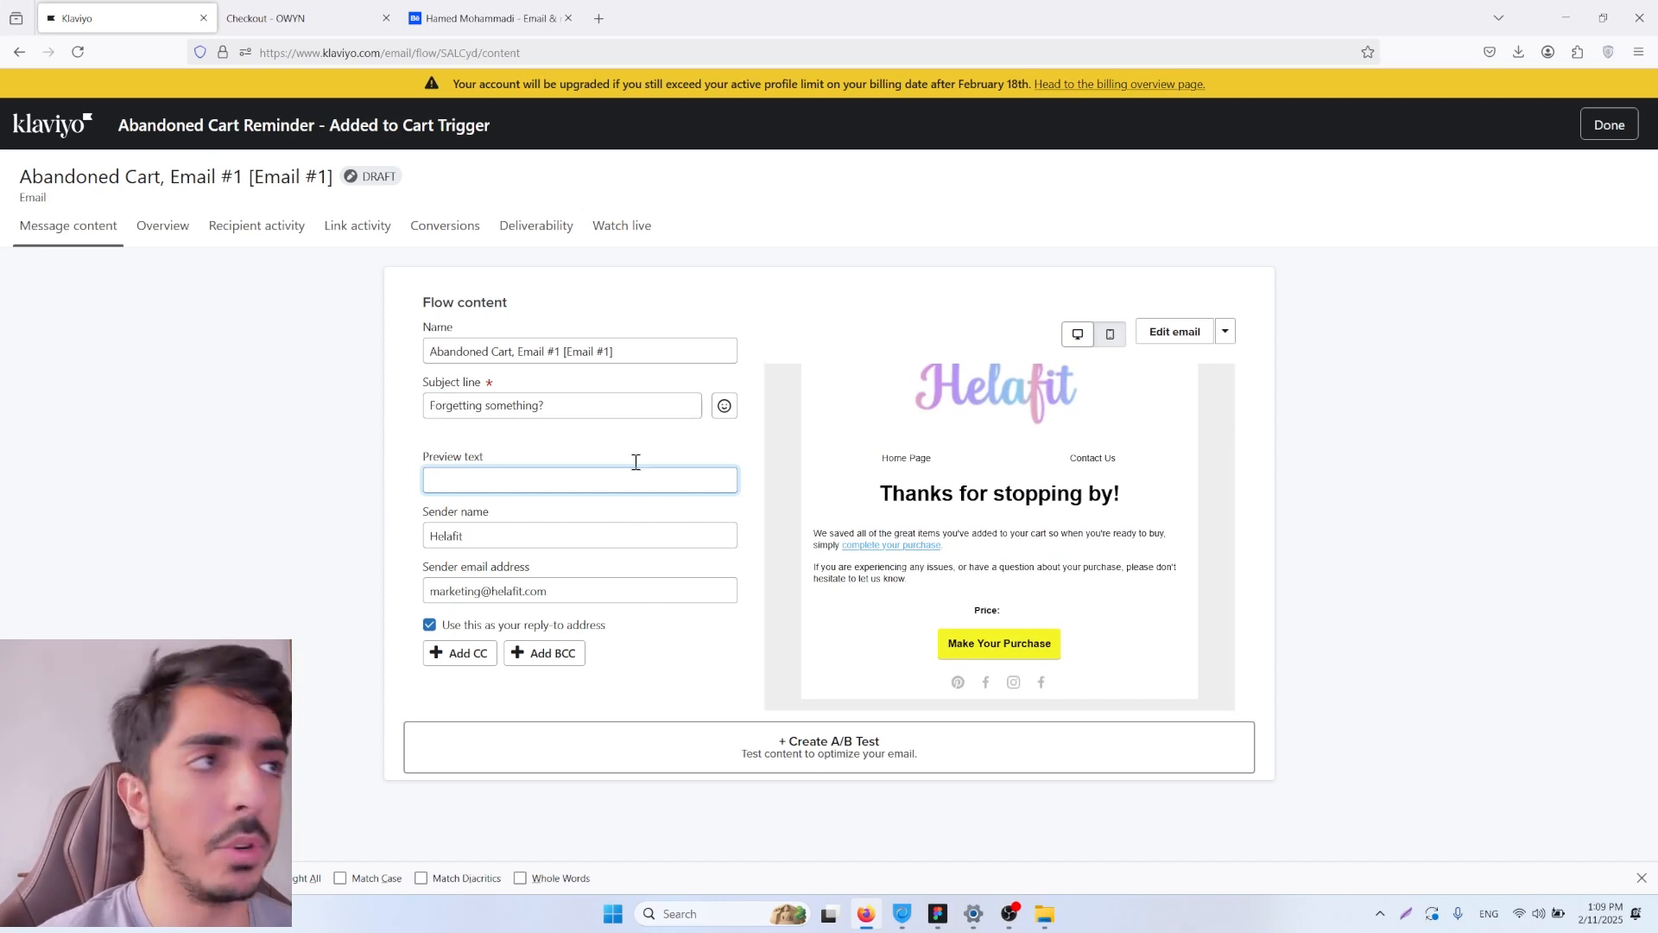
{"action": "left_click", "coordinate": [1602, 128]}
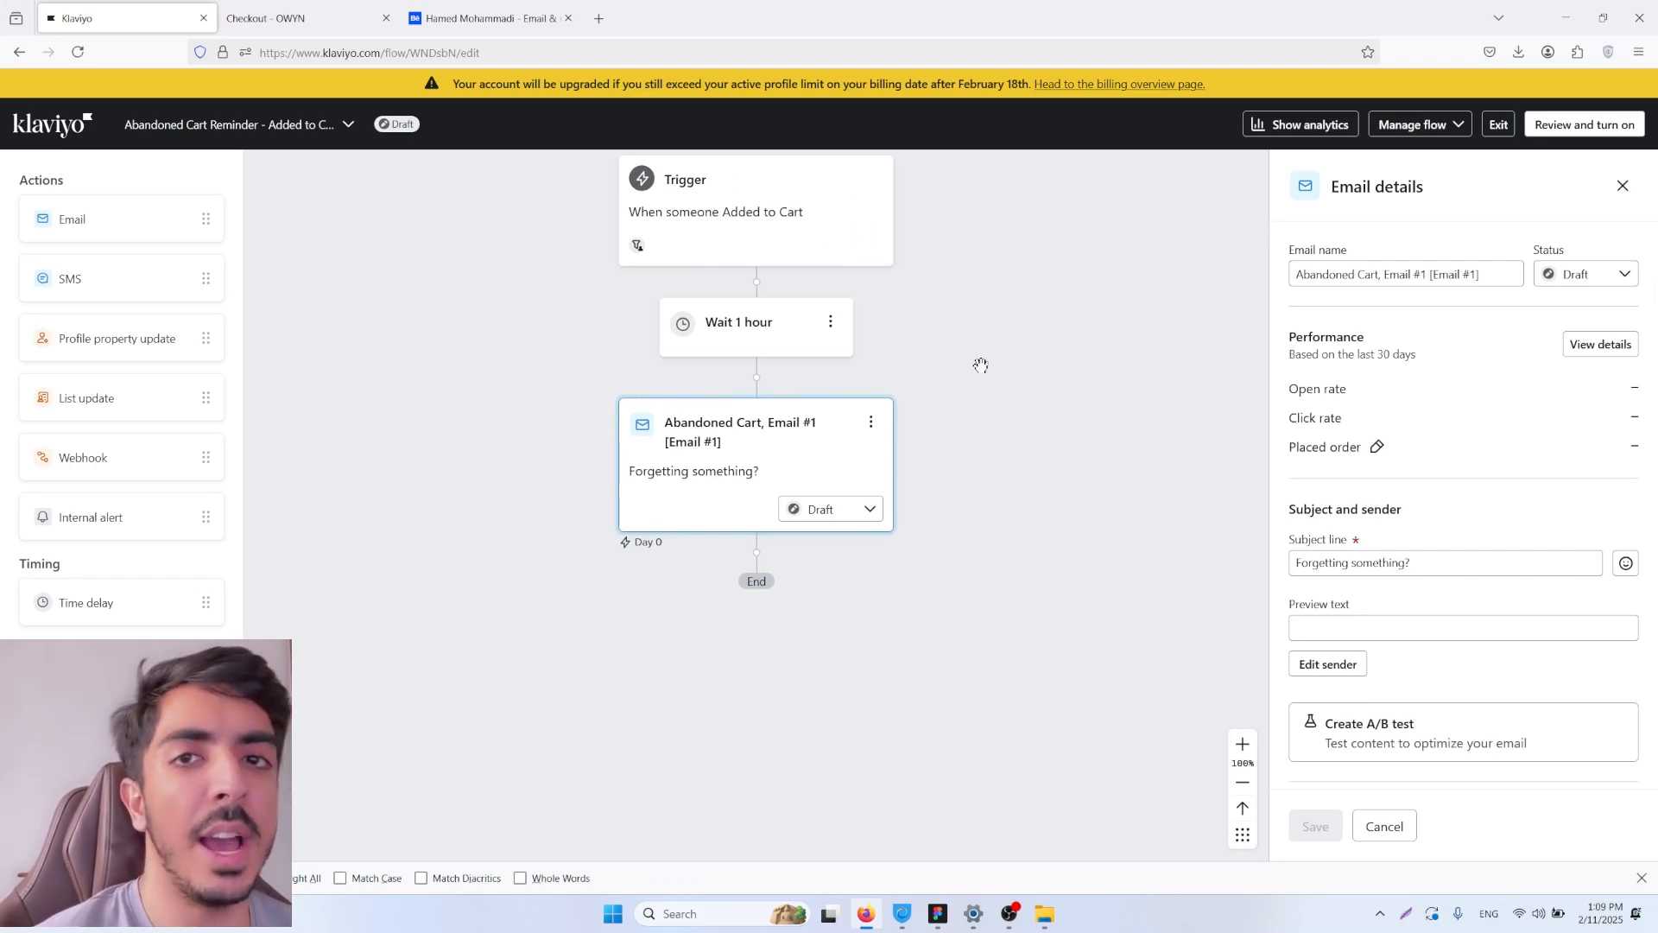
Step: Add a time delay after Abandoned Cart, Email #1, set it to 1 day and save it
{"action": "left_click_drag", "start_coordinate": [974, 352], "coordinate": [1054, 360]}
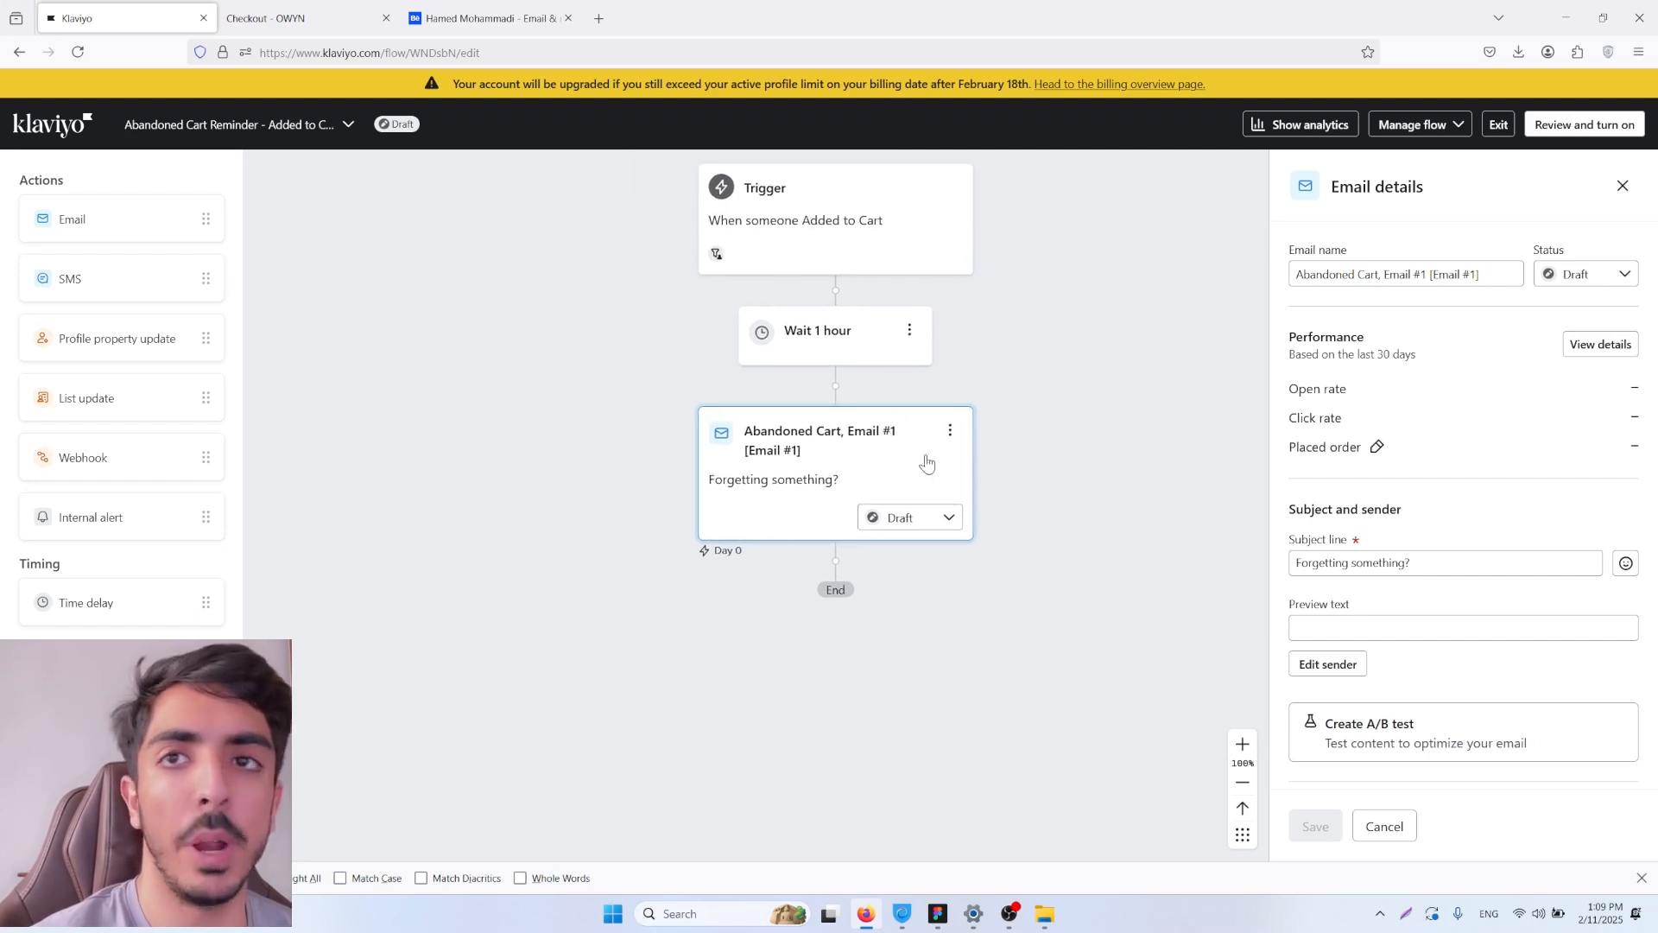
{"action": "scroll", "coordinate": [233, 271], "scroll_direction": "down", "scroll_amount": 1}
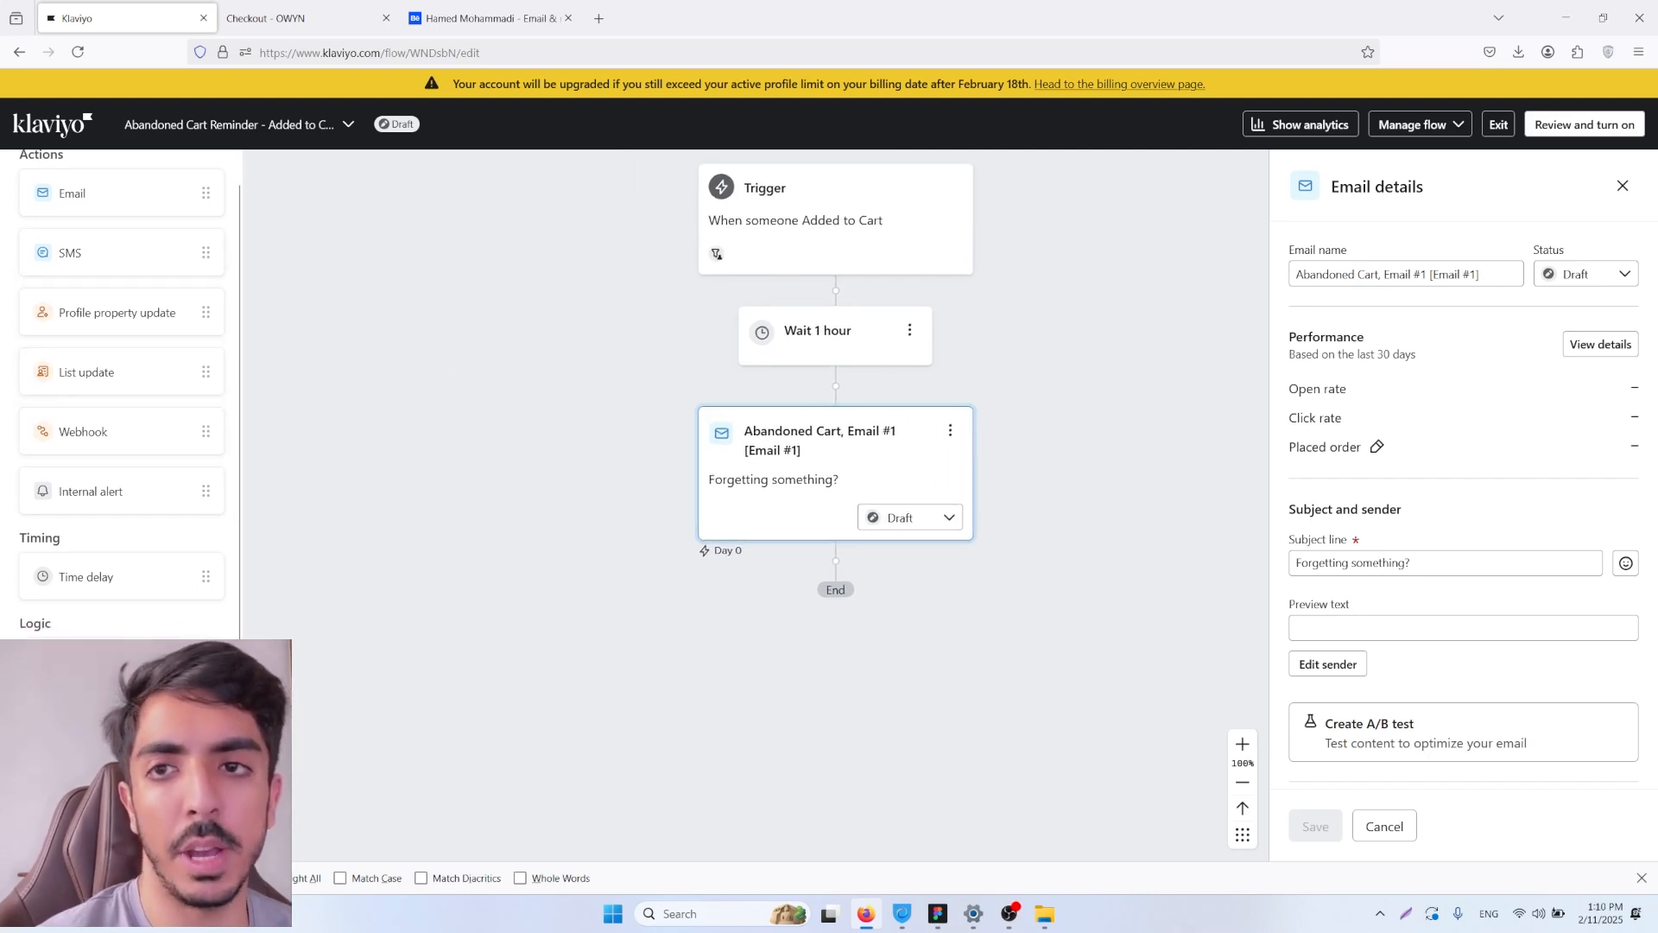
{"action": "left_click_drag", "start_coordinate": [82, 576], "coordinate": [832, 579]}
{"action": "left_click", "coordinate": [1406, 307]}
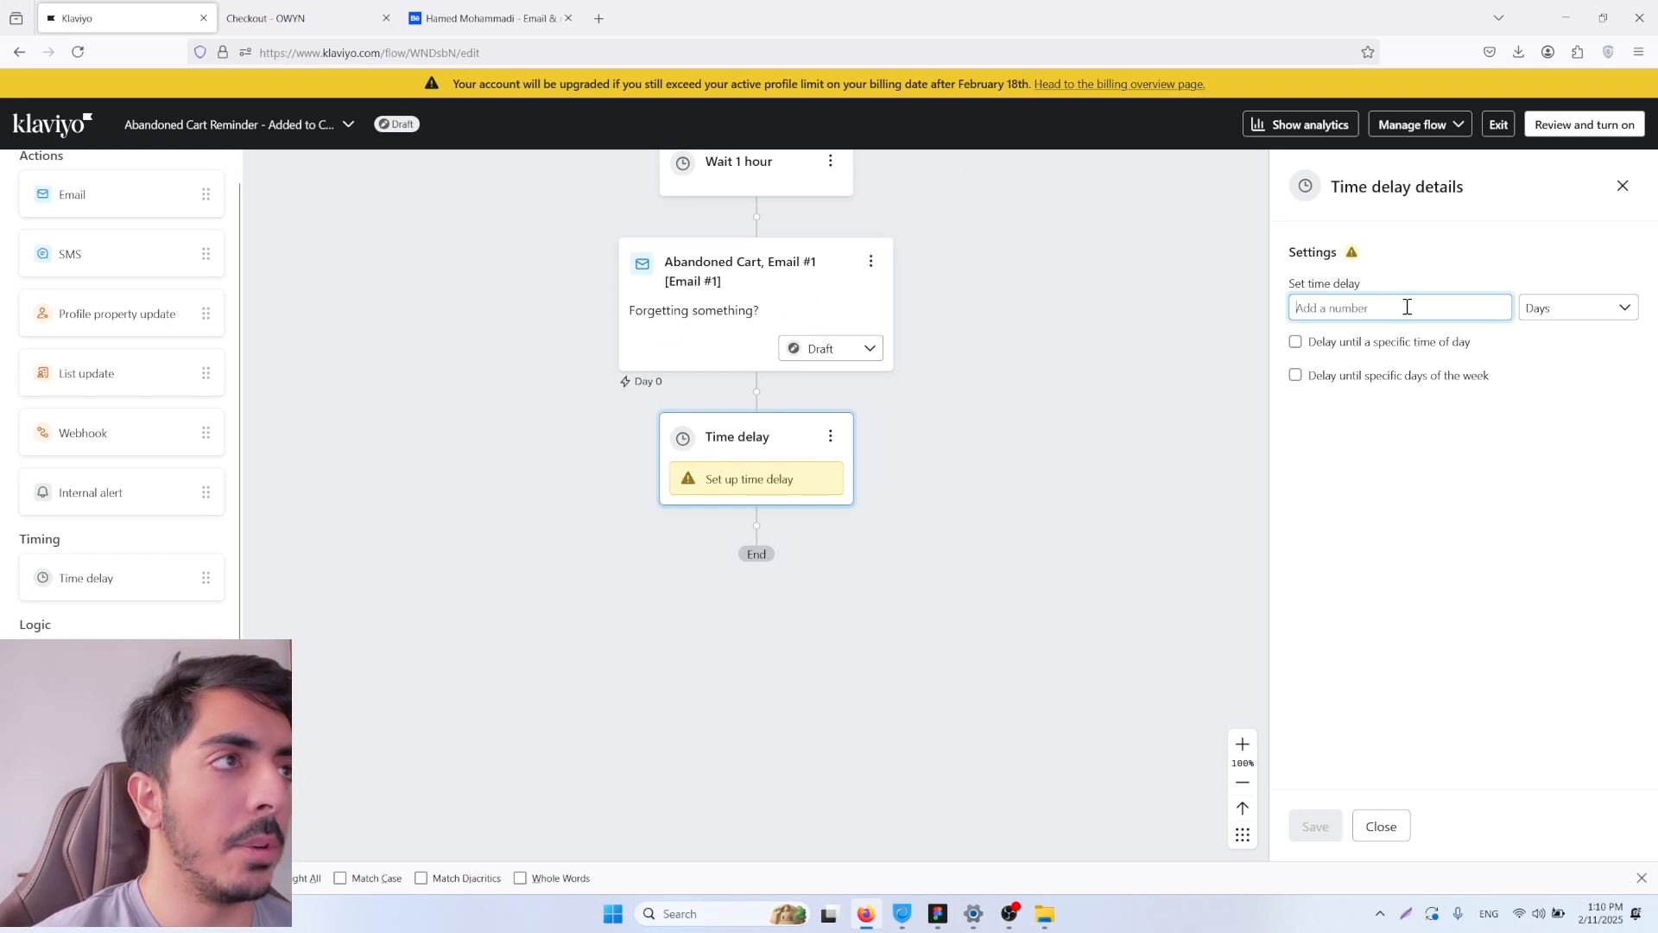
{"action": "type", "text": "1"}
{"action": "left_click", "coordinate": [1559, 314]}
{"action": "left_click", "coordinate": [1529, 272]}
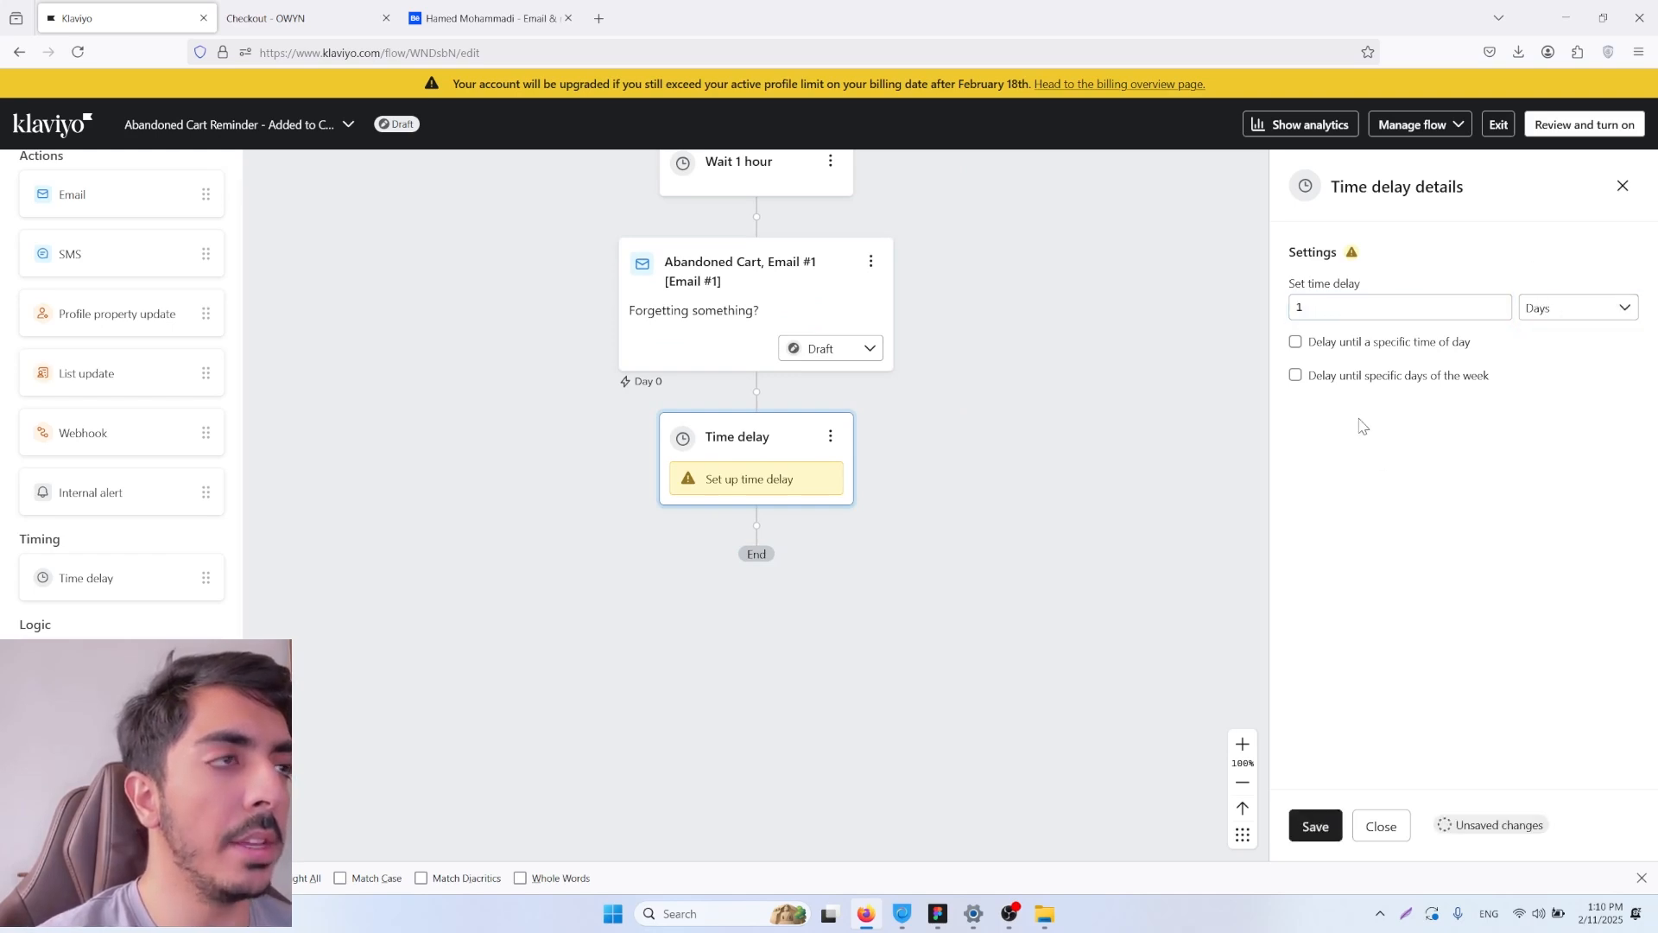
{"action": "left_click", "coordinate": [1339, 830]}
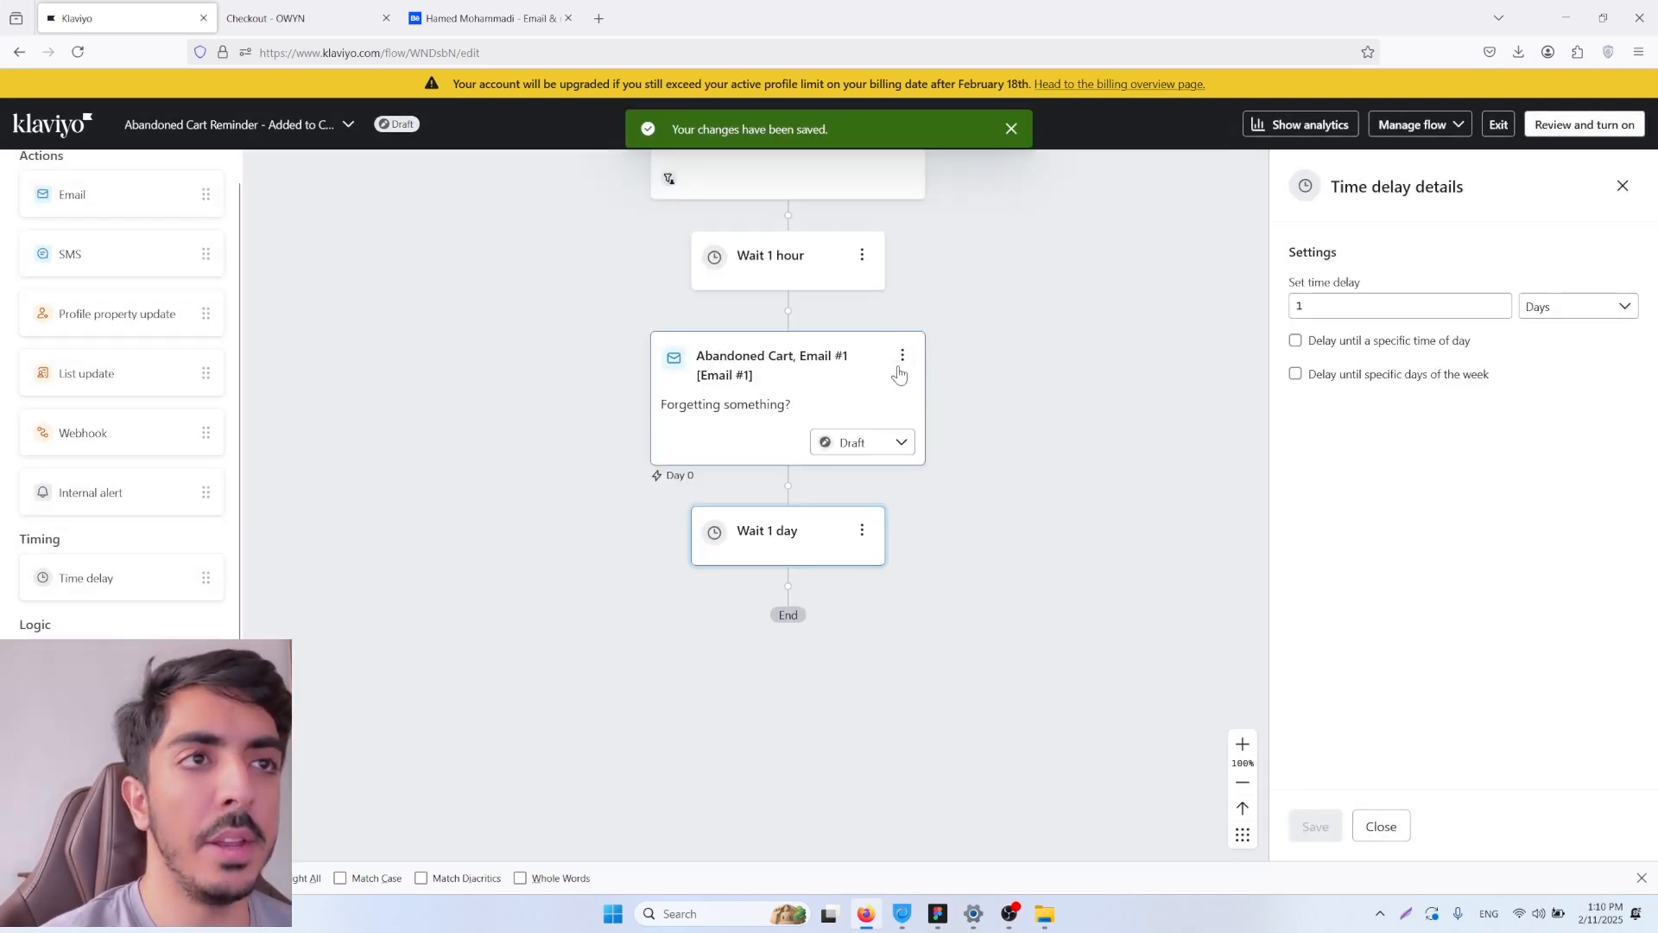
Step: Clone Abandoned Cart, Email #1, placing the copy after the 1-day delay, and open the copy's template for editing
{"action": "left_click", "coordinate": [900, 361]}
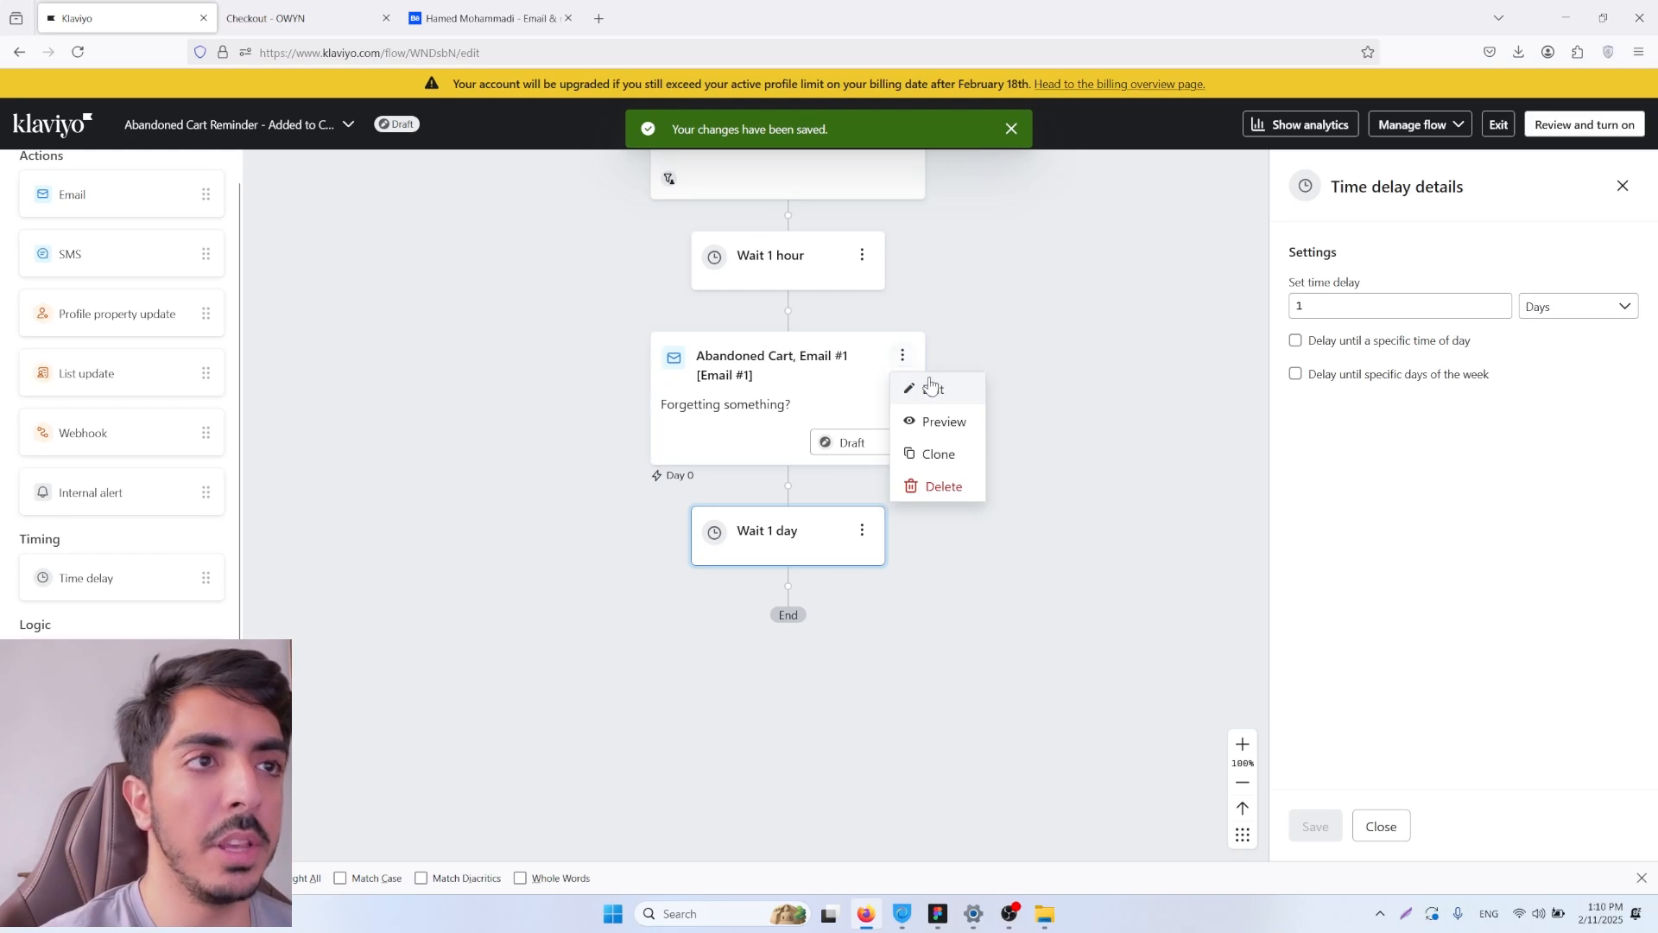
{"action": "left_click", "coordinate": [939, 452]}
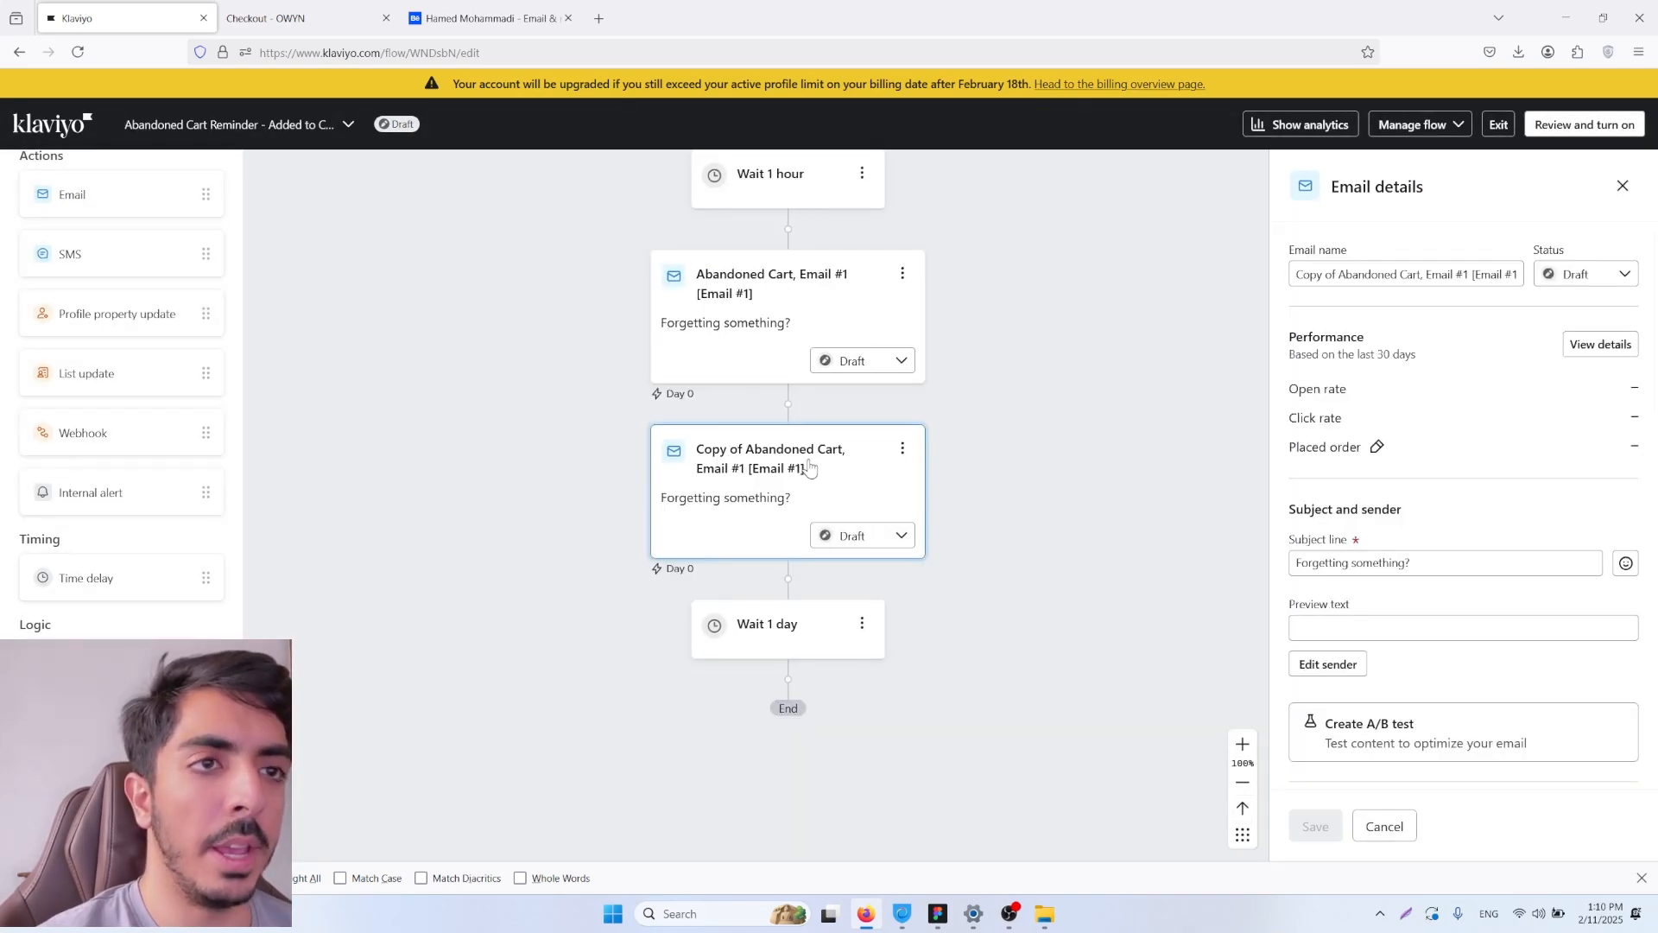
{"action": "left_click_drag", "start_coordinate": [808, 467], "coordinate": [815, 682]}
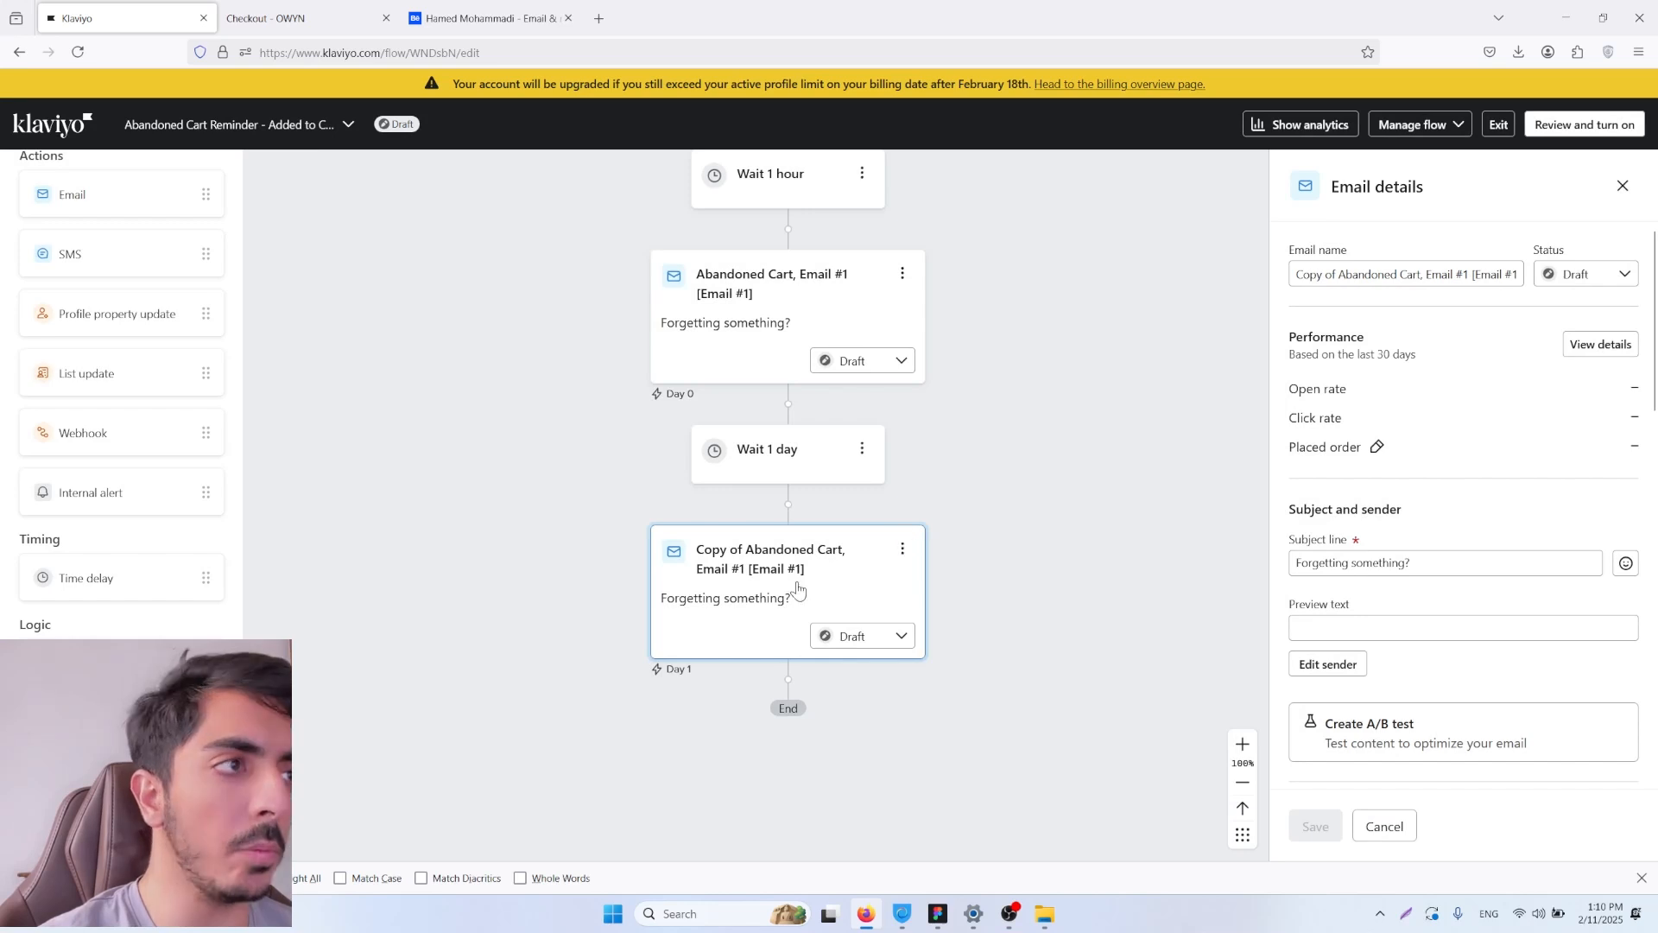
{"action": "scroll", "coordinate": [1475, 468], "scroll_direction": "down", "scroll_amount": 3}
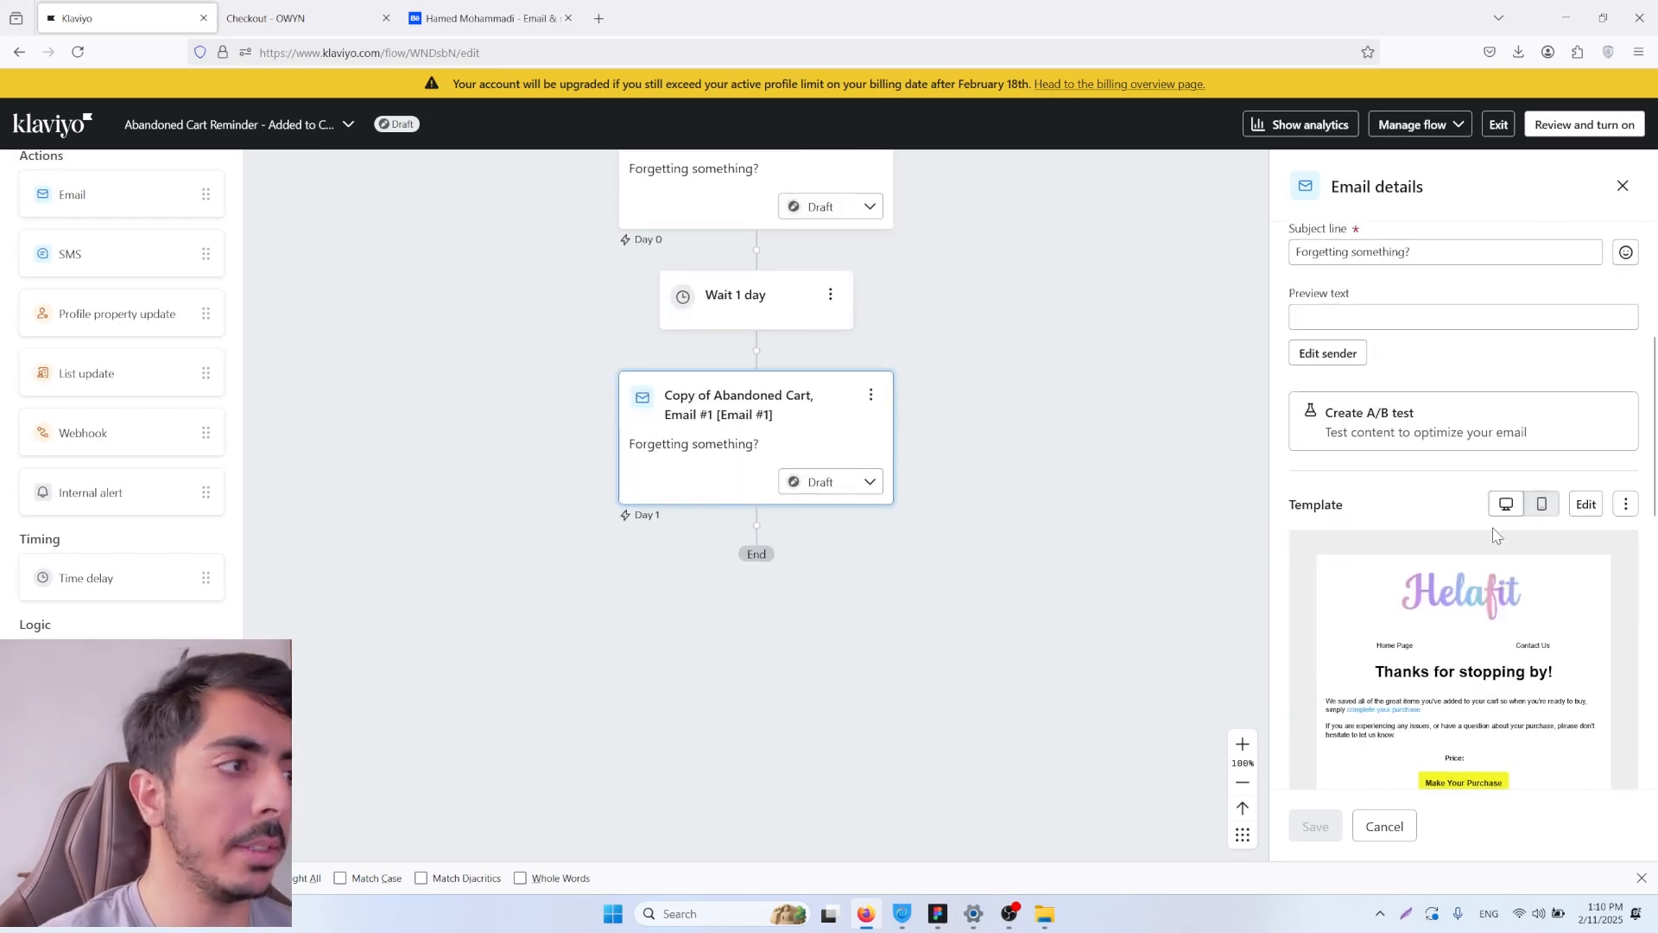
{"action": "left_click", "coordinate": [1587, 506]}
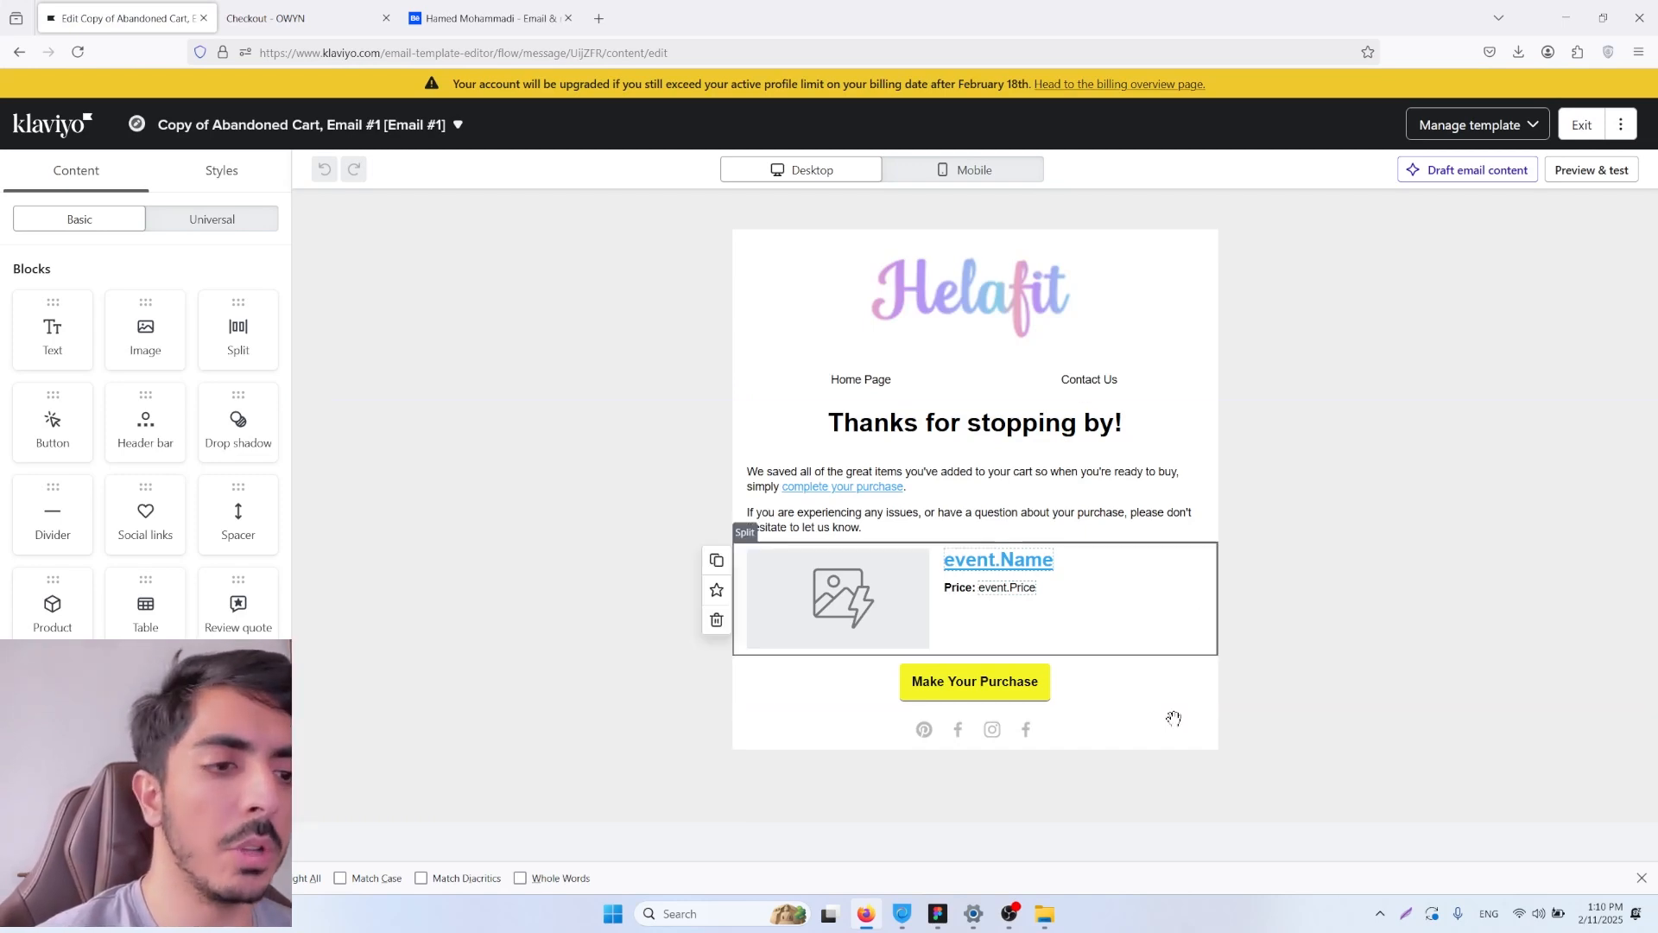
Step: Switch to Figma and examine the cart product section of the Abandoned cart 1 design in the Gusto file
{"action": "left_click", "coordinate": [941, 915]}
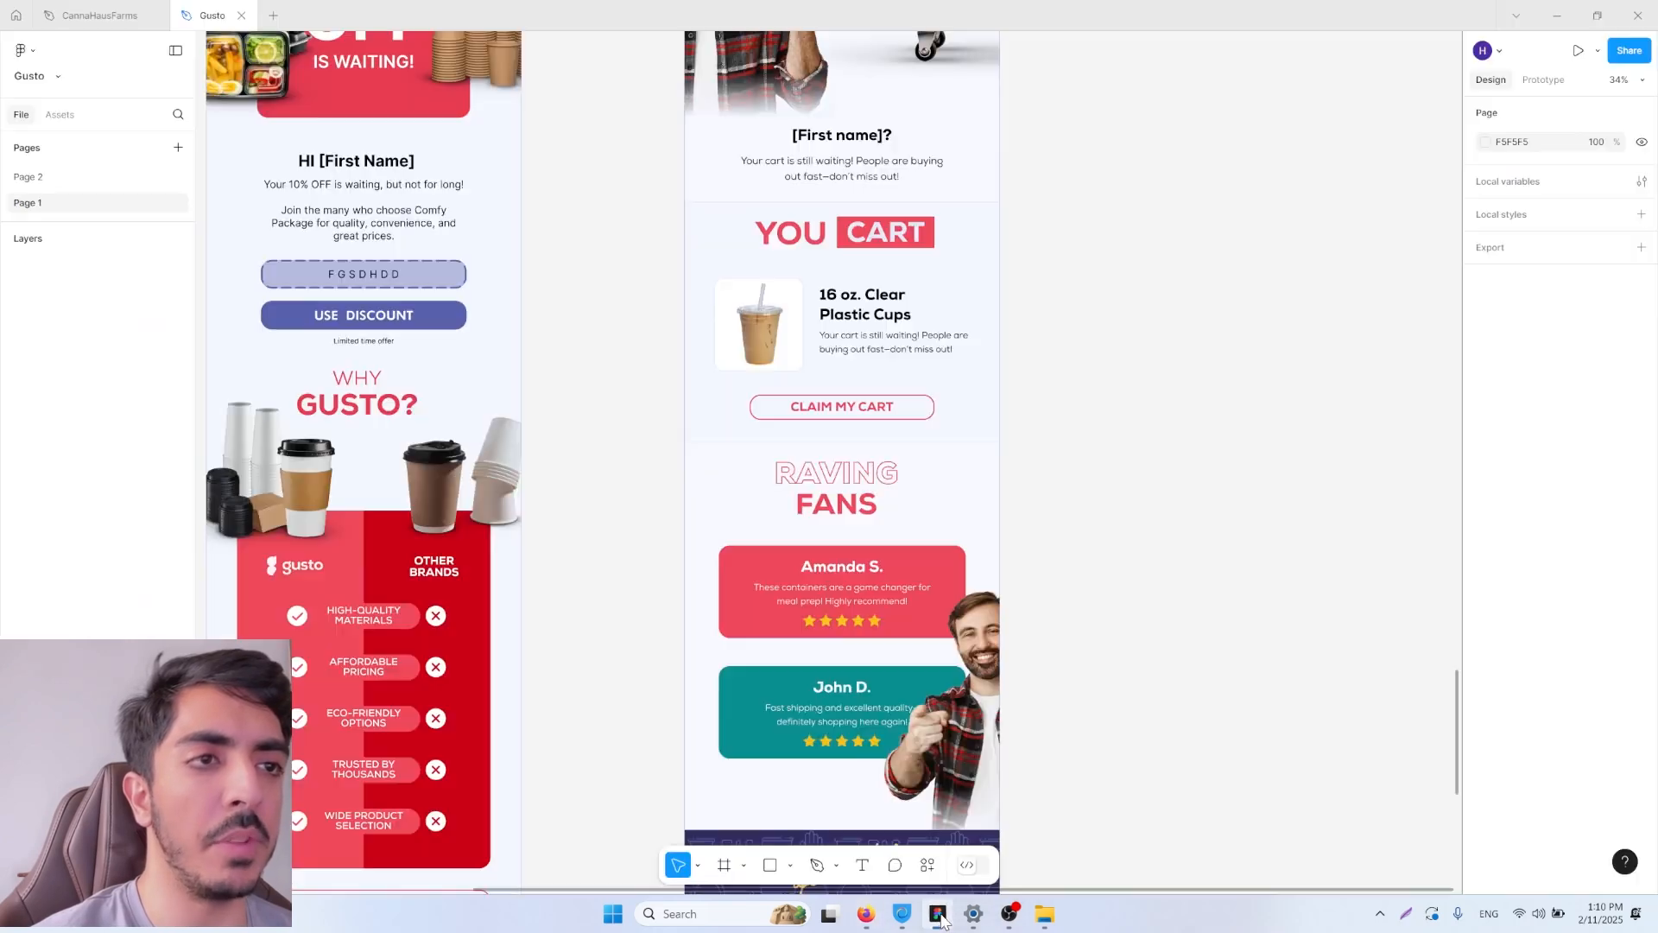
{"action": "scroll", "coordinate": [1068, 407], "scroll_direction": "up", "scroll_amount": 5}
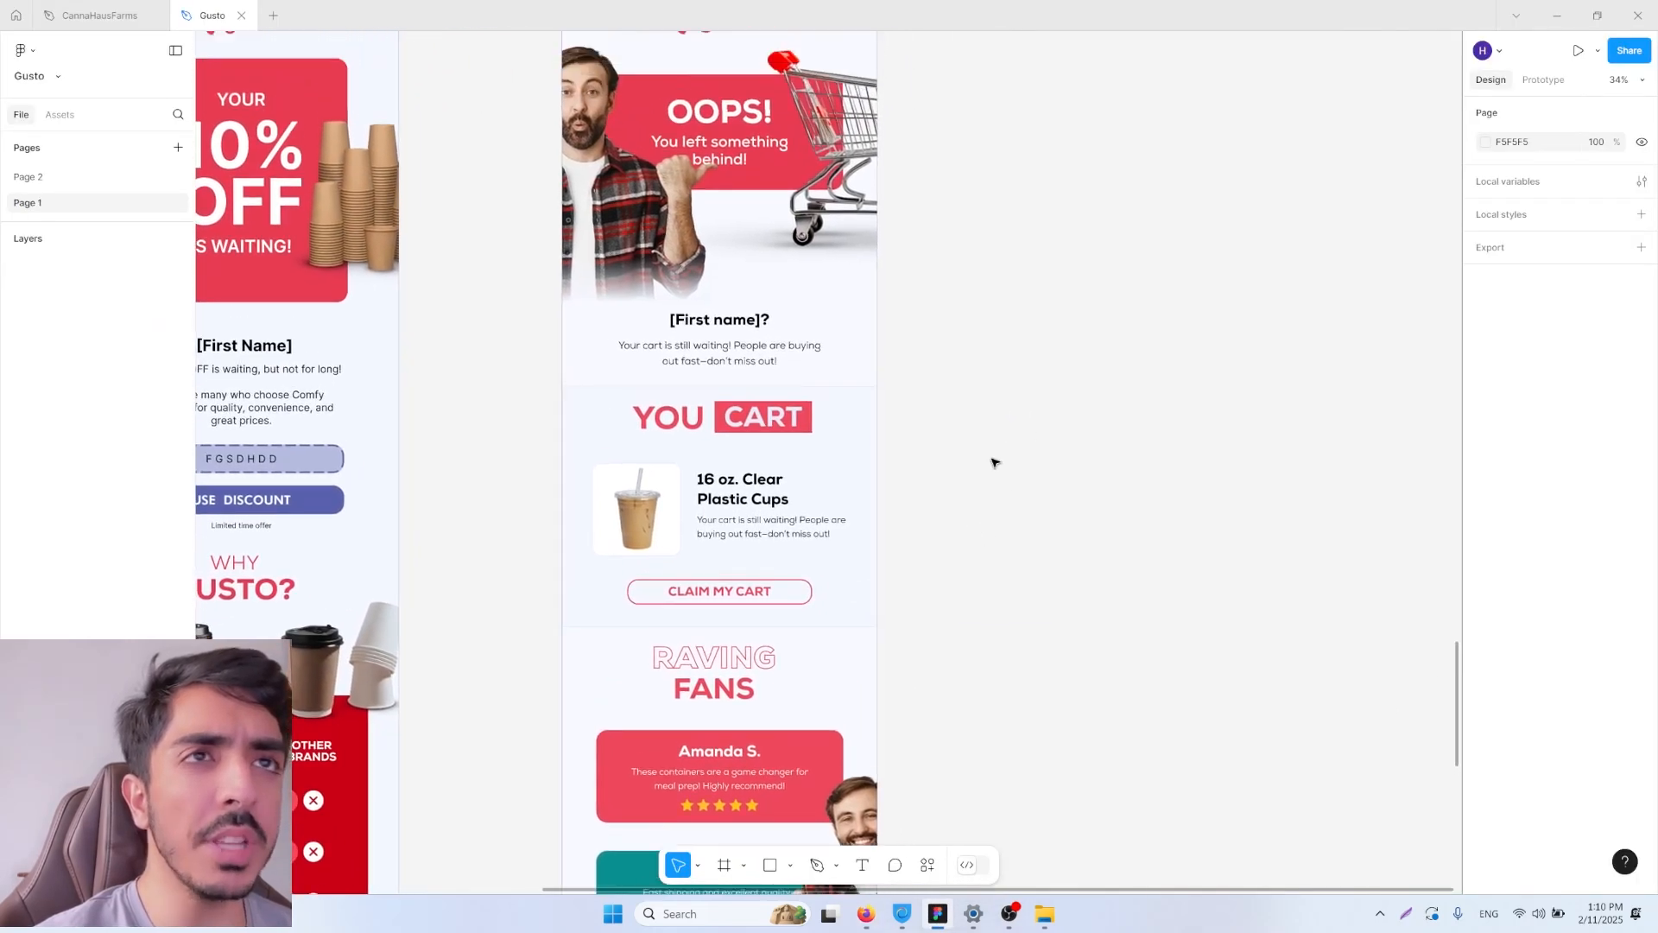
{"action": "scroll", "coordinate": [1053, 361], "scroll_direction": "down", "scroll_amount": 2}
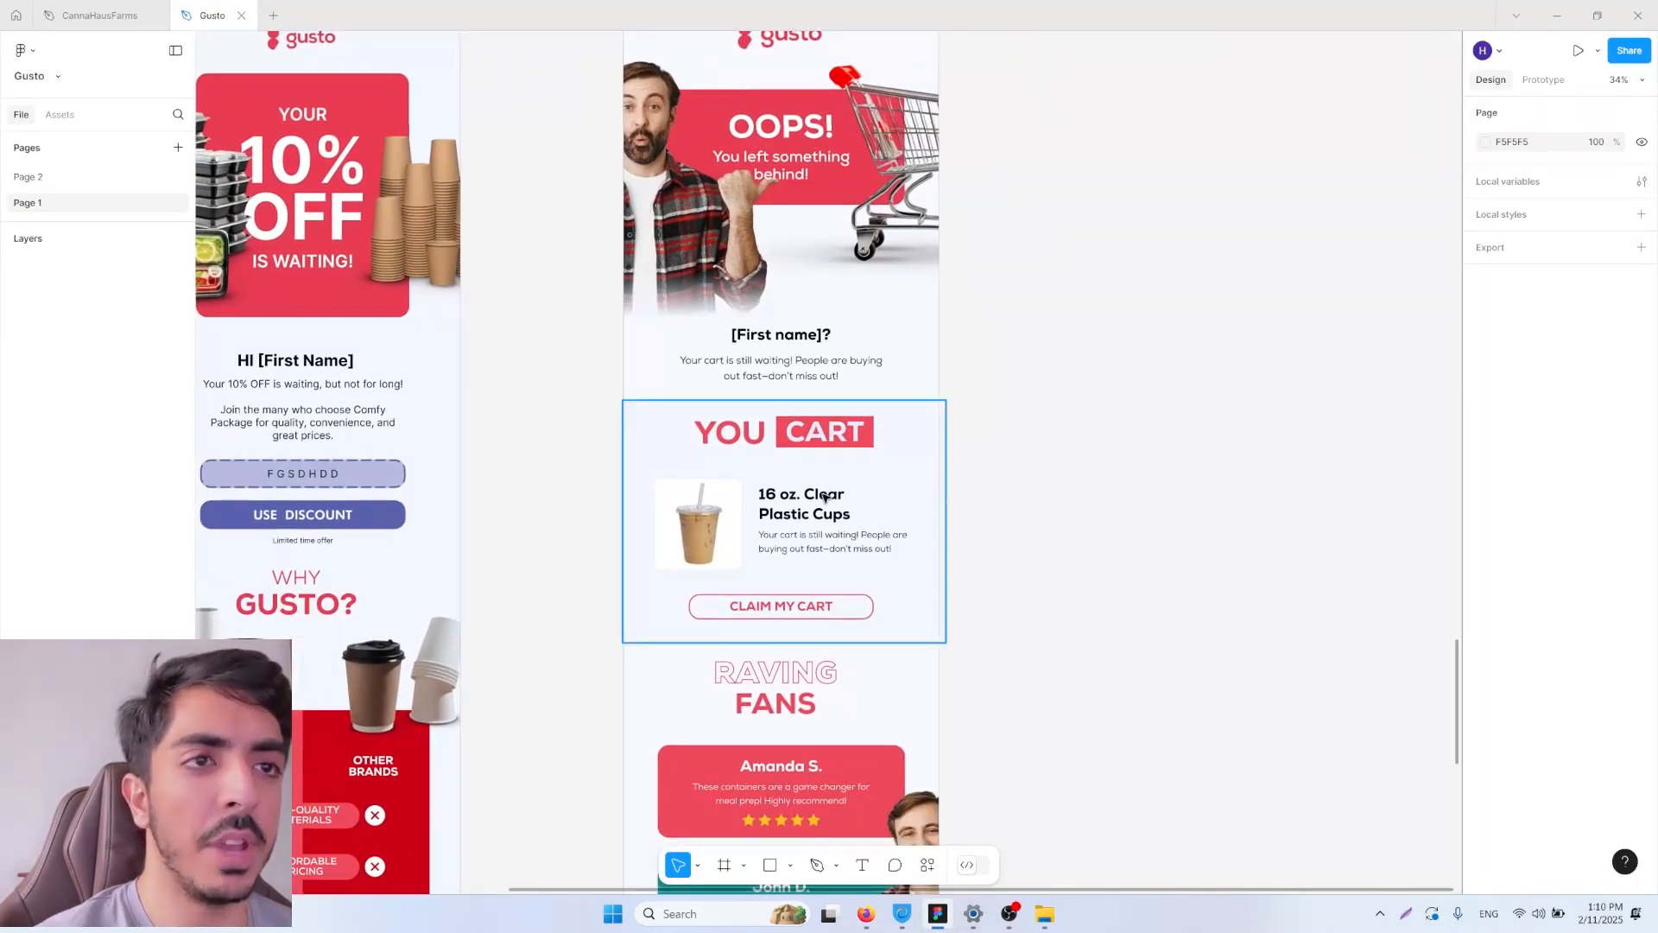
{"action": "left_click", "coordinate": [929, 475]}
{"action": "scroll", "coordinate": [993, 468], "scroll_direction": "left", "scroll_amount": 1}
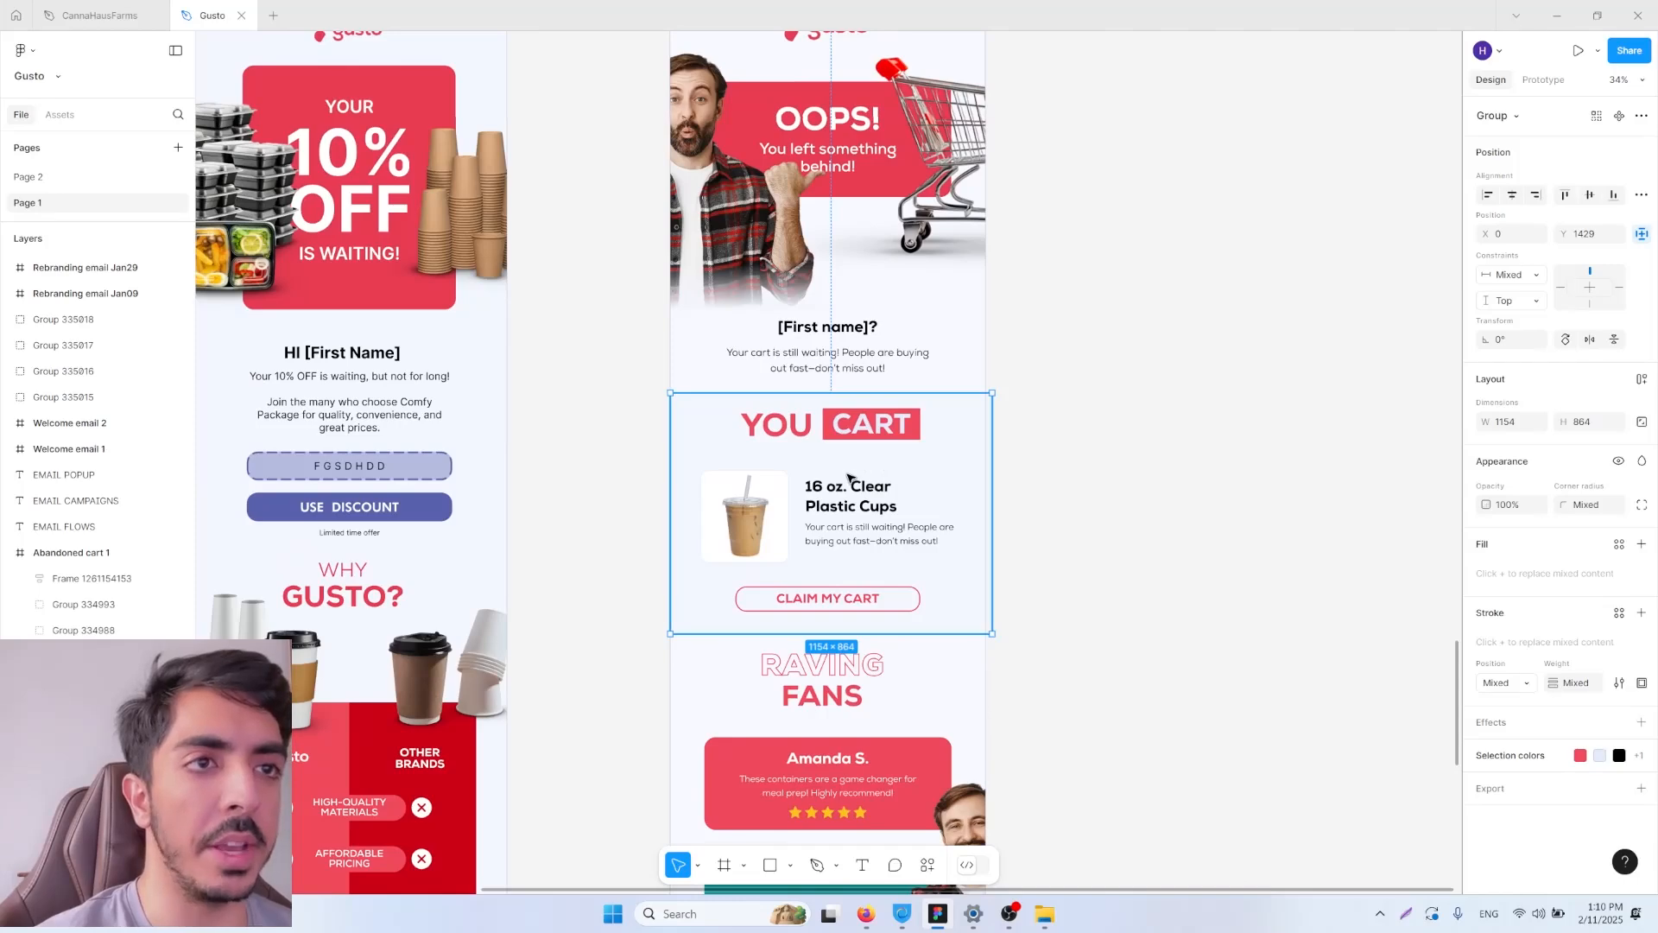
Step: Examine the two customer review cards under the Raving Fans heading of the Gusto abandoned cart design
{"action": "scroll", "coordinate": [855, 475], "scroll_direction": "down", "scroll_amount": 1}
{"action": "left_click_drag", "start_coordinate": [1053, 645], "coordinate": [1089, 436]}
{"action": "scroll", "coordinate": [1090, 436], "scroll_direction": "down", "scroll_amount": 1}
{"action": "scroll", "coordinate": [1090, 436], "scroll_direction": "up", "scroll_amount": 2}
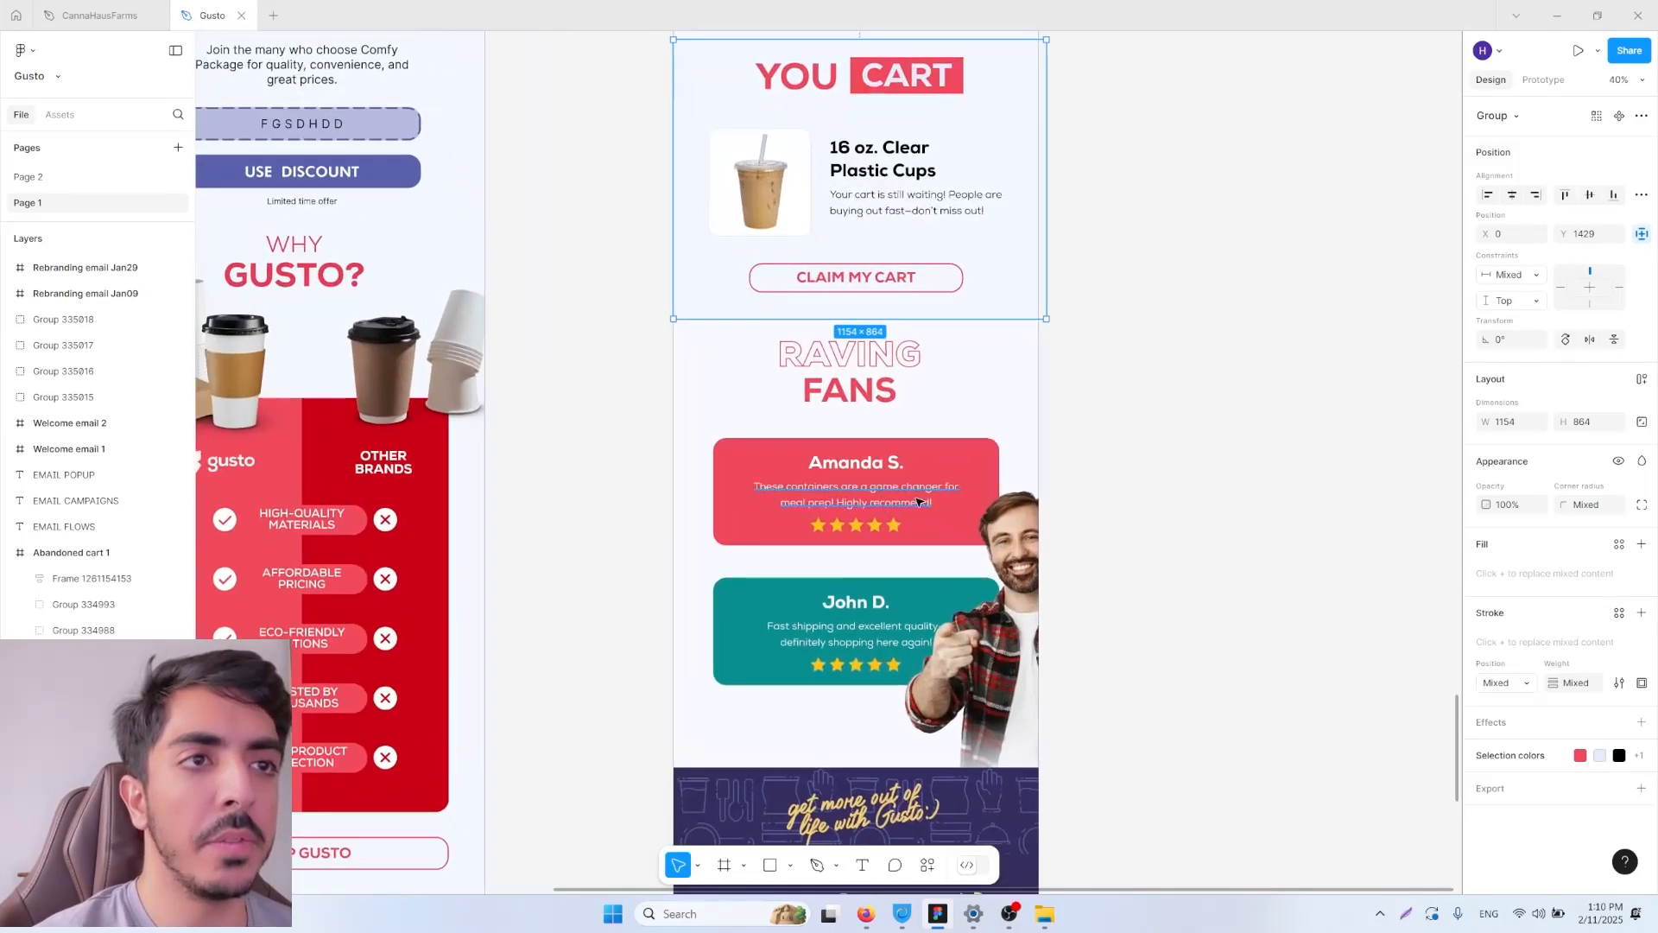
{"action": "scroll", "coordinate": [1055, 451], "scroll_direction": "right", "scroll_amount": 1}
{"action": "left_click", "coordinate": [882, 495]}
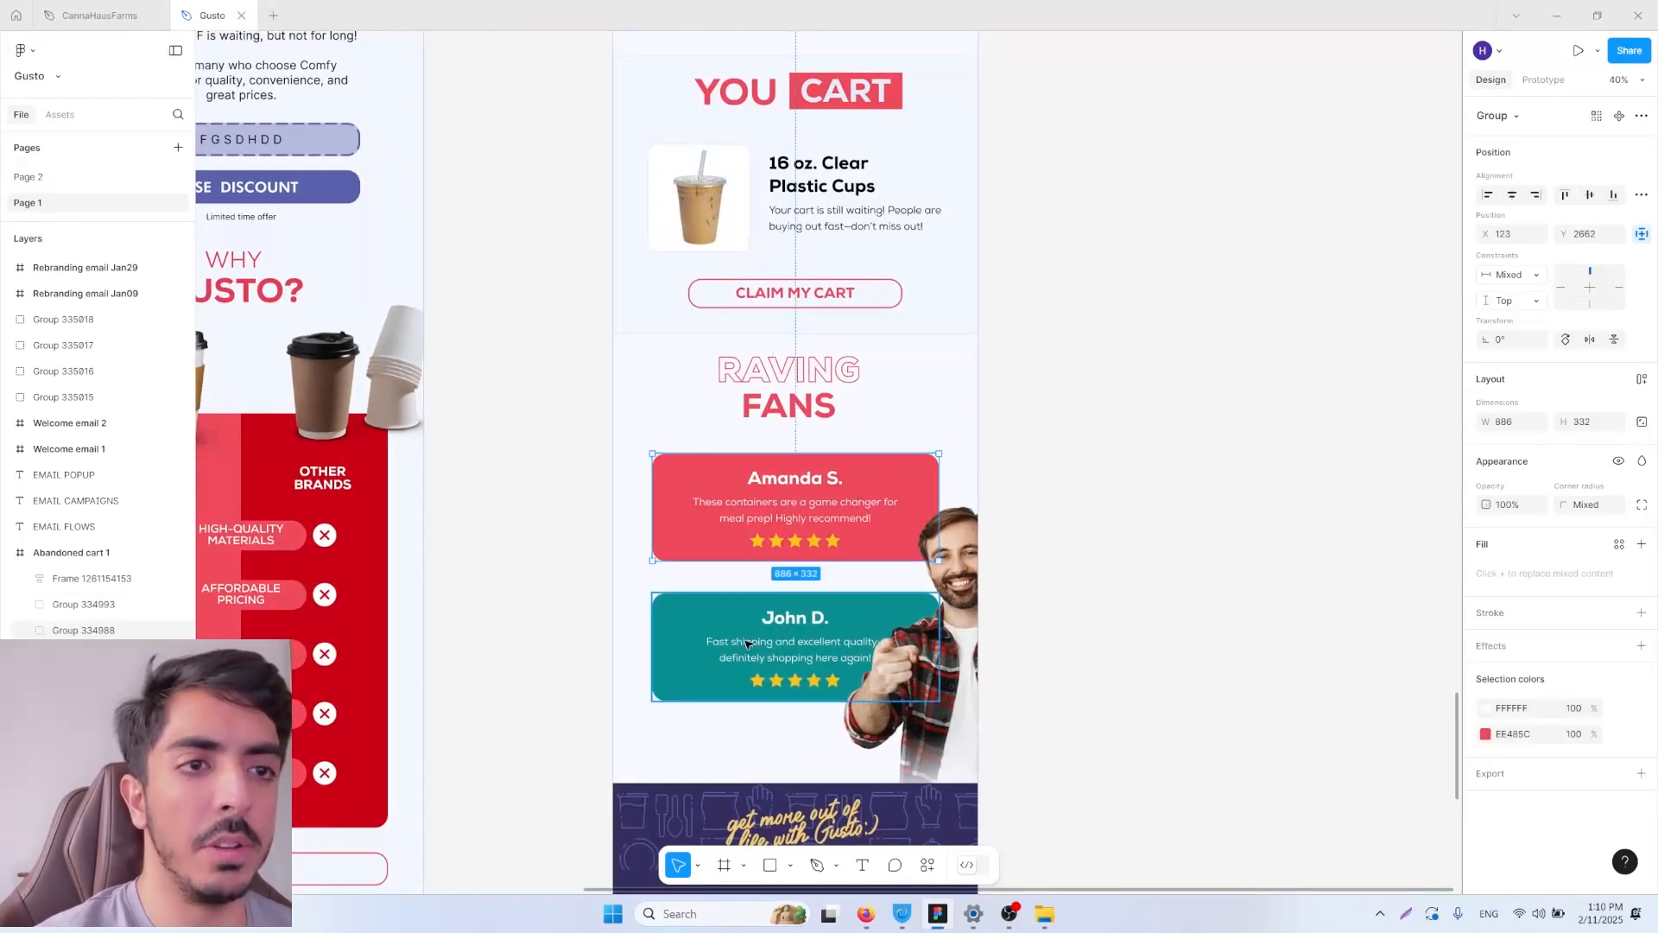
{"action": "left_click", "coordinate": [688, 625], "text": "shift"}
{"action": "scroll", "coordinate": [1121, 459], "scroll_direction": "up", "scroll_amount": 5}
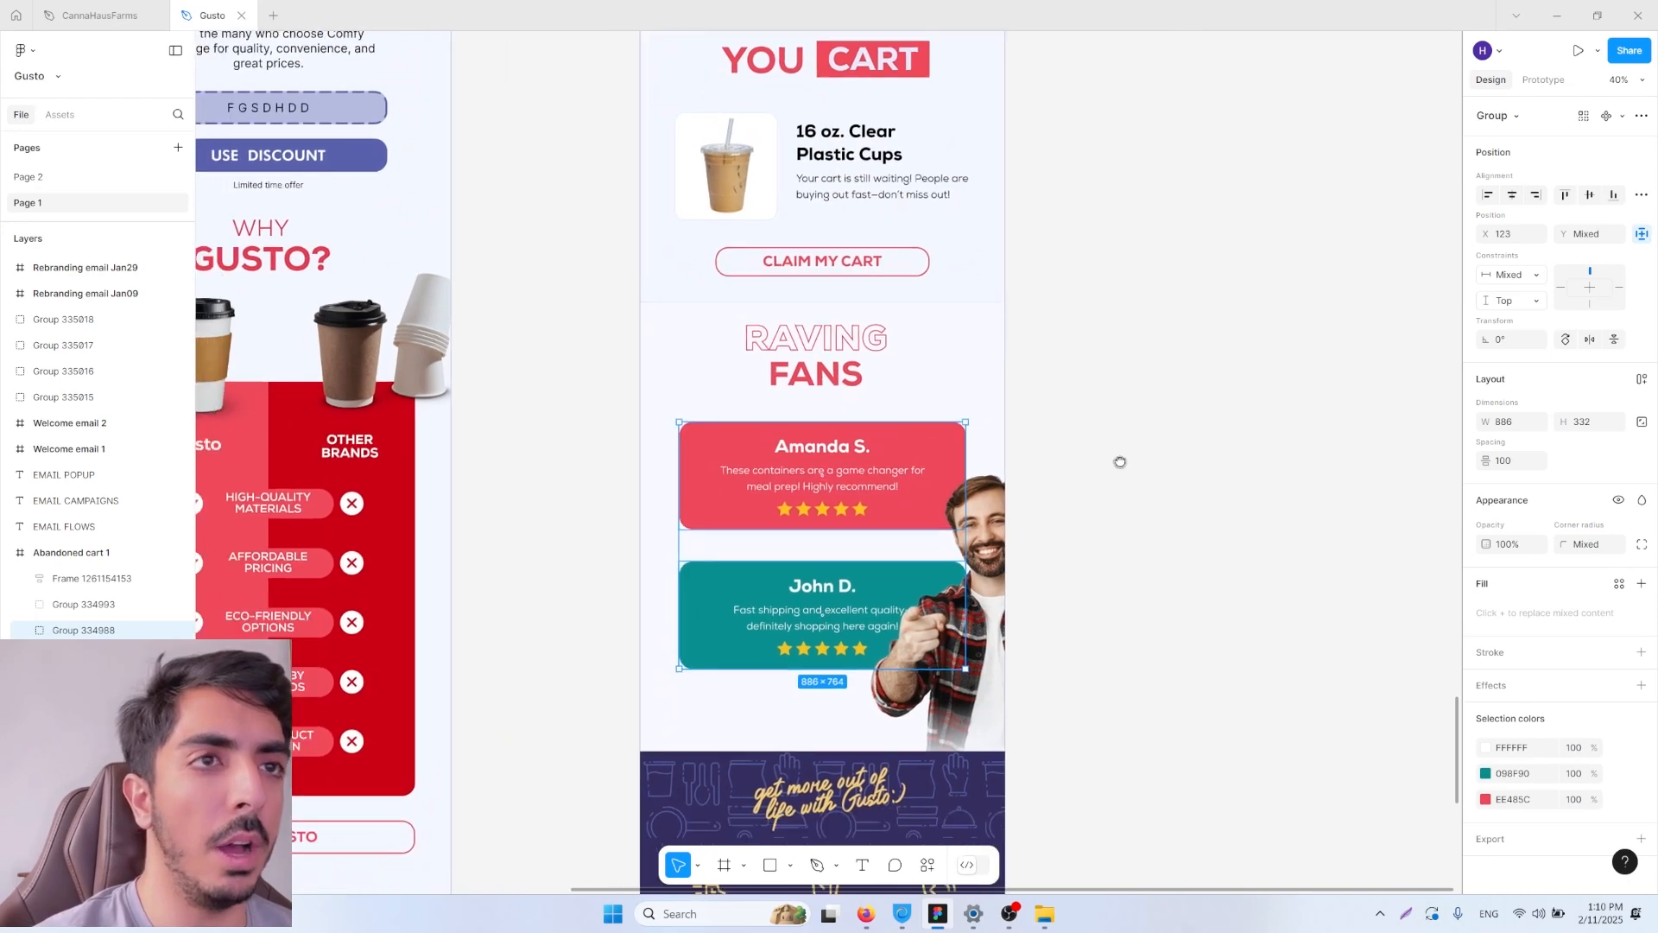
Step: Examine the hero section of the Gusto abandoned cart design with its "Oops! You left something behind!" headline
{"action": "scroll", "coordinate": [1138, 336], "scroll_direction": "up", "scroll_amount": 2}
{"action": "scroll", "coordinate": [963, 434], "scroll_direction": "up", "scroll_amount": 4}
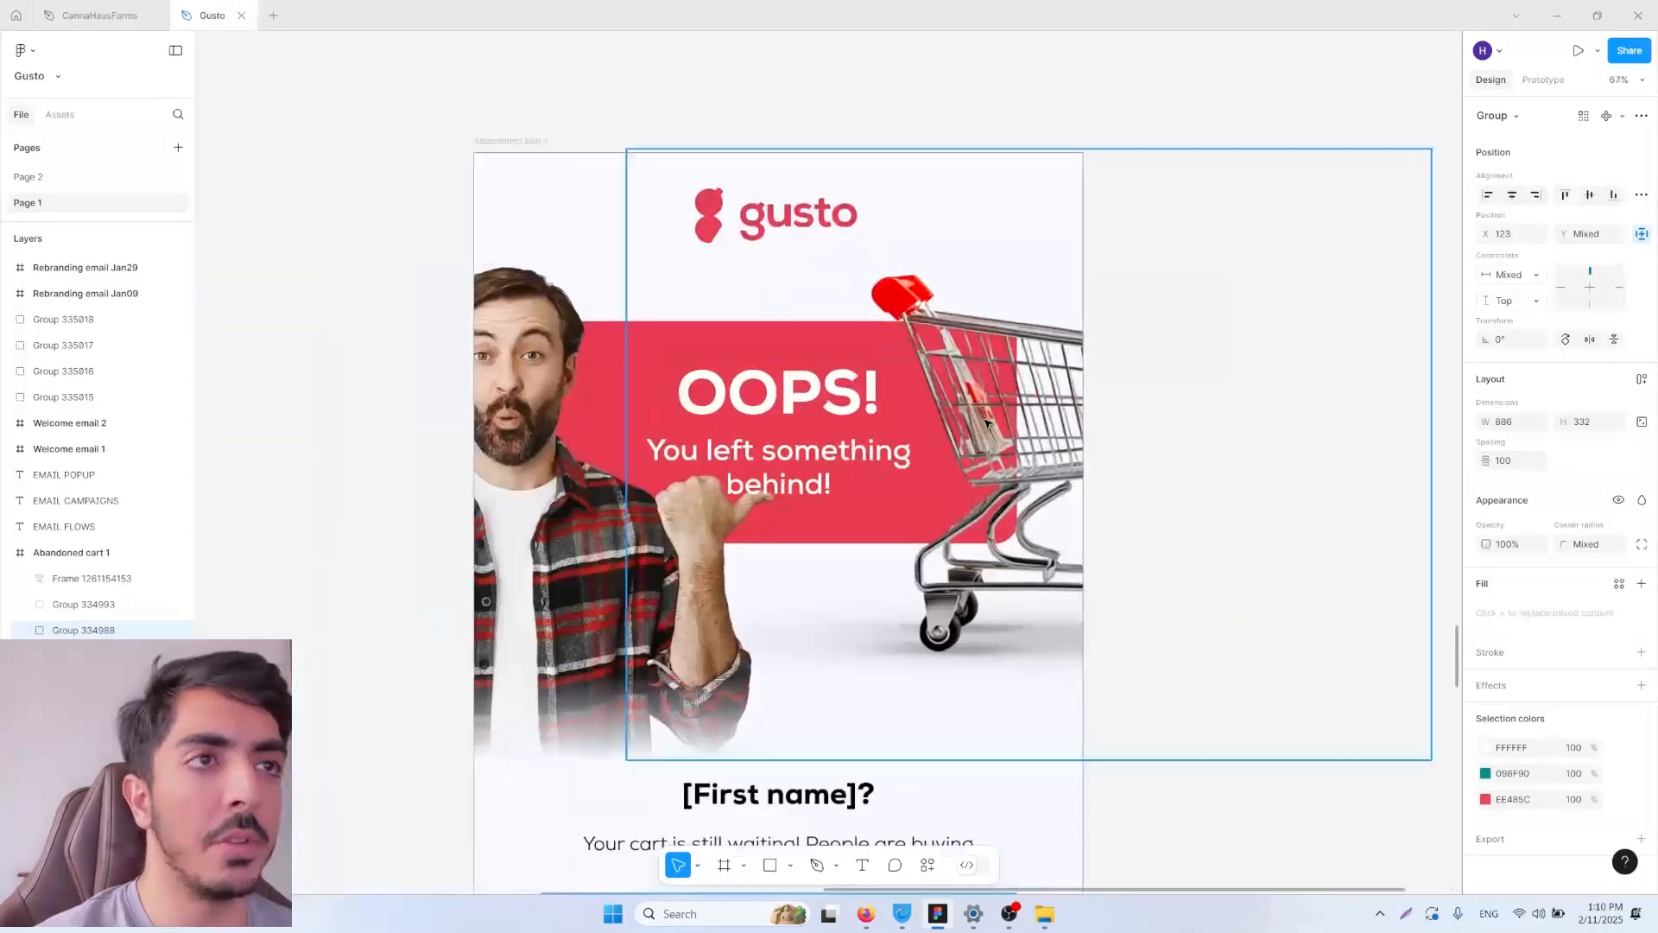
{"action": "scroll", "coordinate": [975, 426], "scroll_direction": "down", "scroll_amount": 4}
{"action": "left_click", "coordinate": [976, 427]}
{"action": "left_click", "coordinate": [826, 418]}
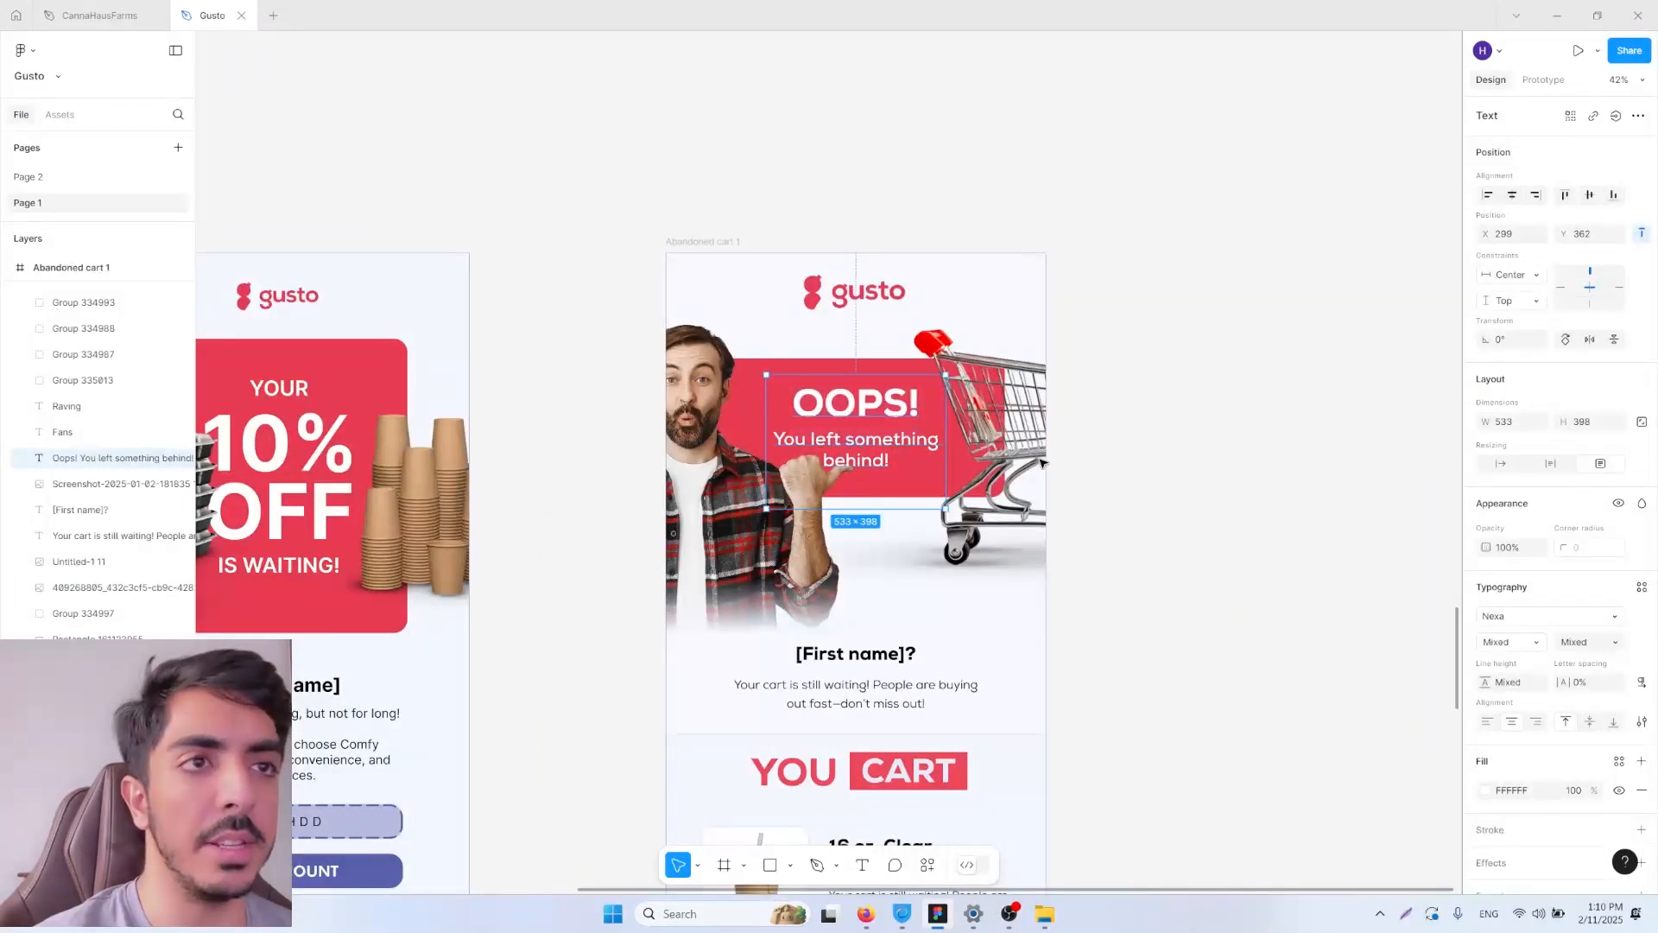
{"action": "double_click", "coordinate": [887, 448]}
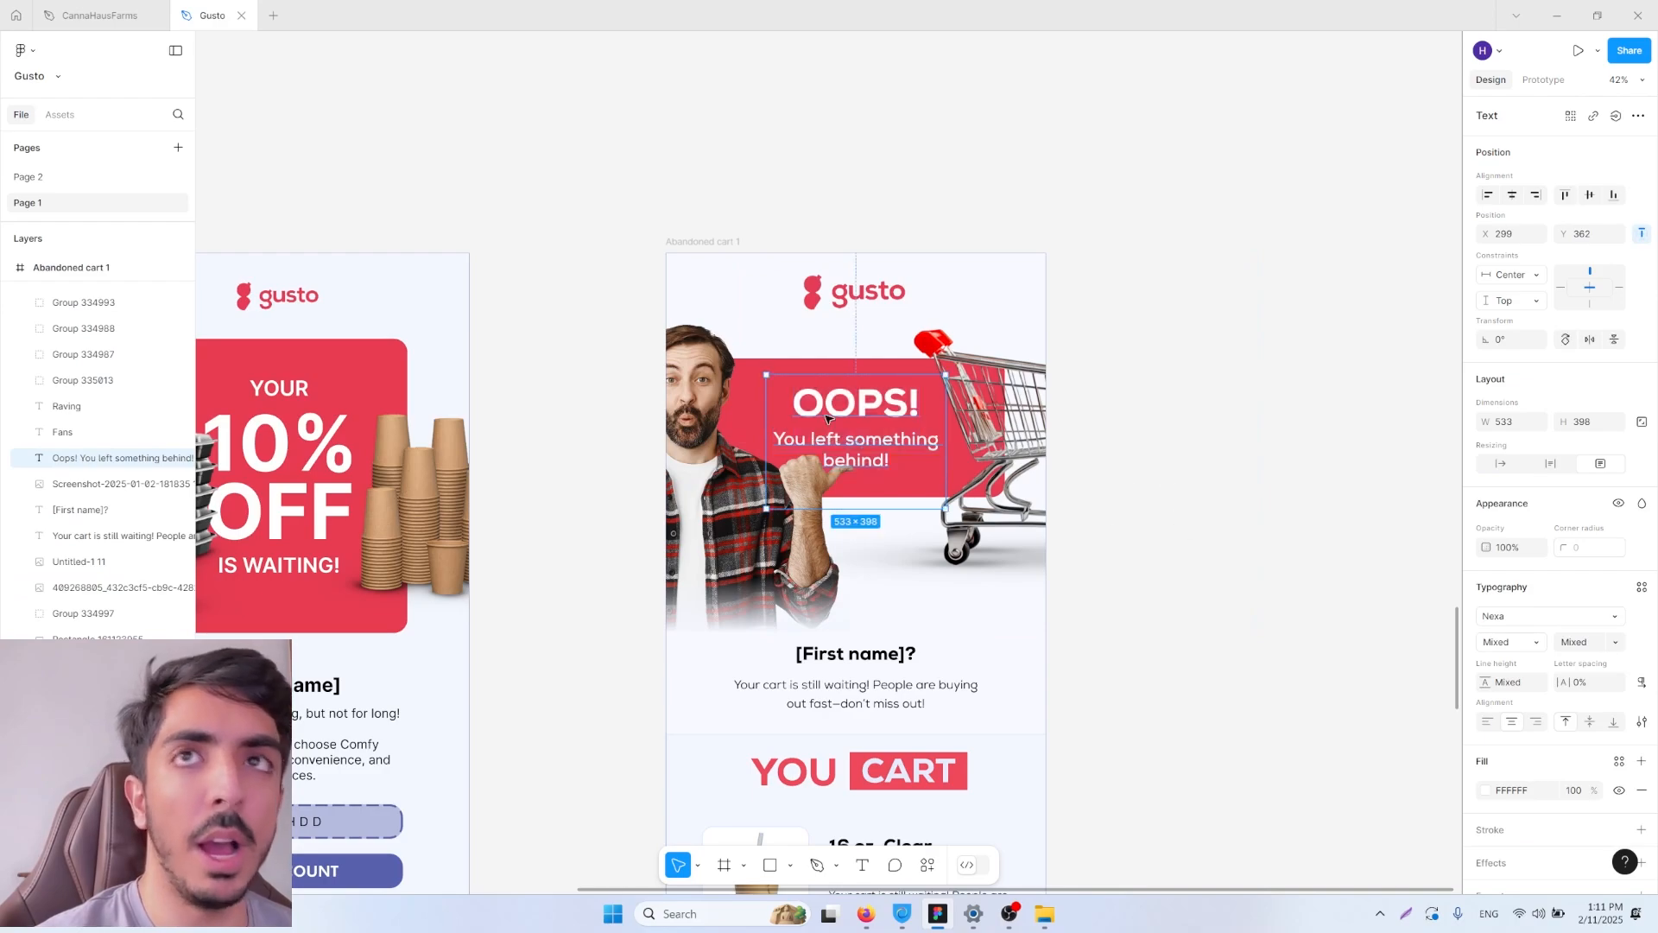
Step: Switch to the CannaHausFarms file and examine the "Forgot something?" headline and cart product blocks of its abandoned cart design
{"action": "left_click", "coordinate": [101, 13]}
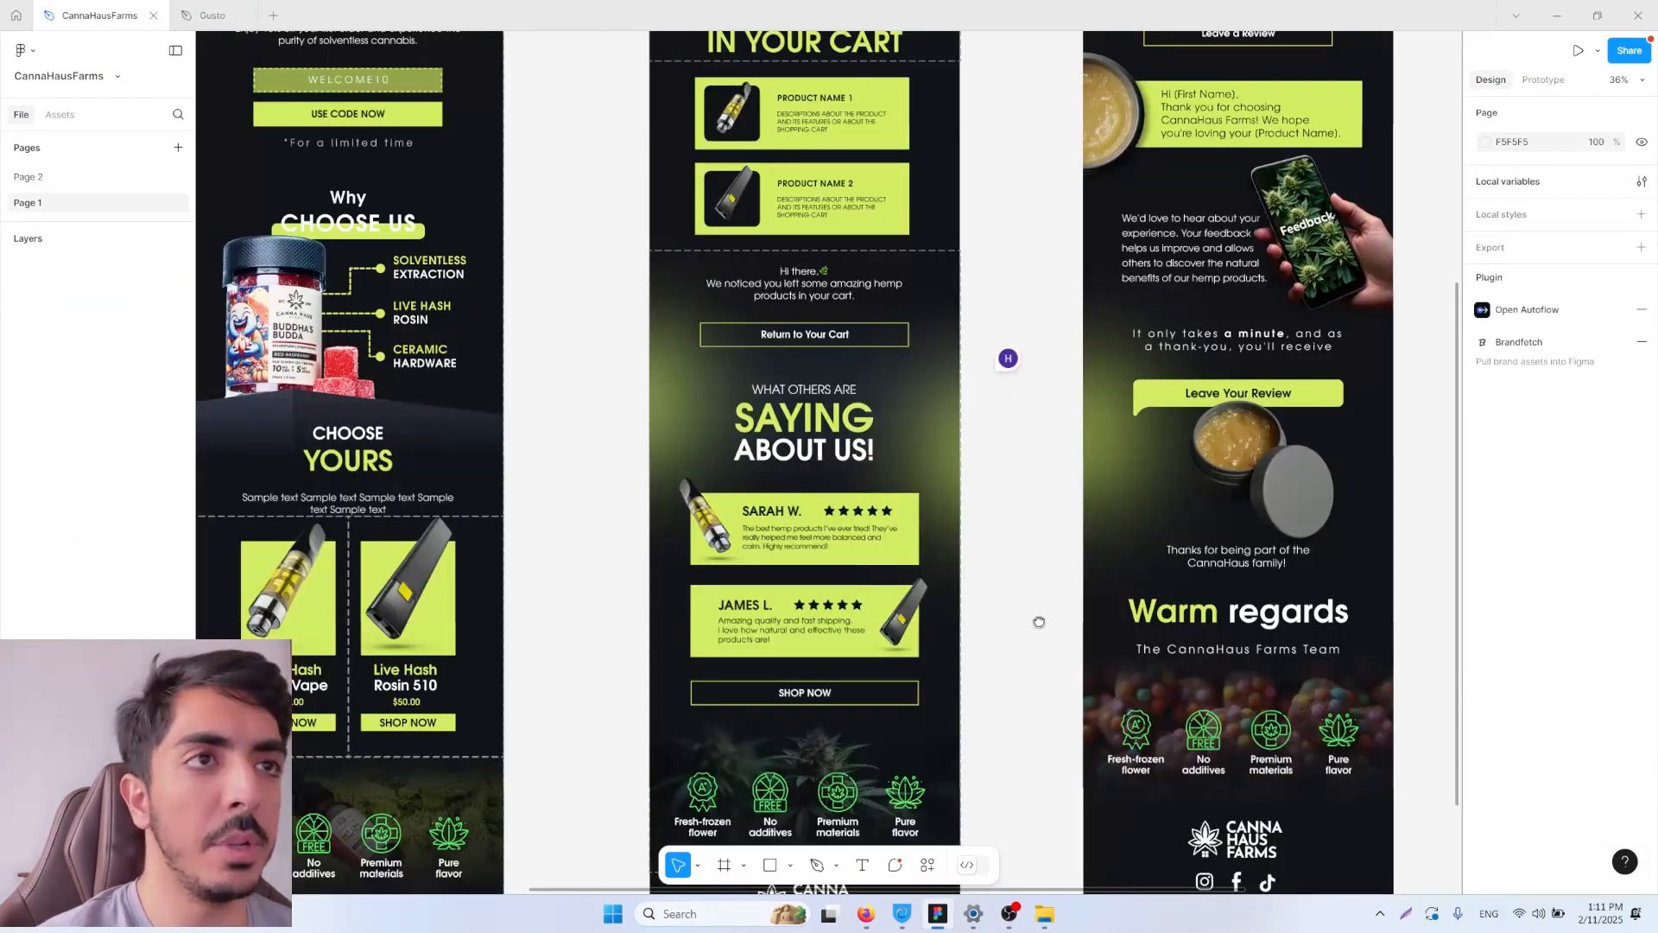
{"action": "scroll", "coordinate": [1039, 622], "scroll_direction": "up", "scroll_amount": 5}
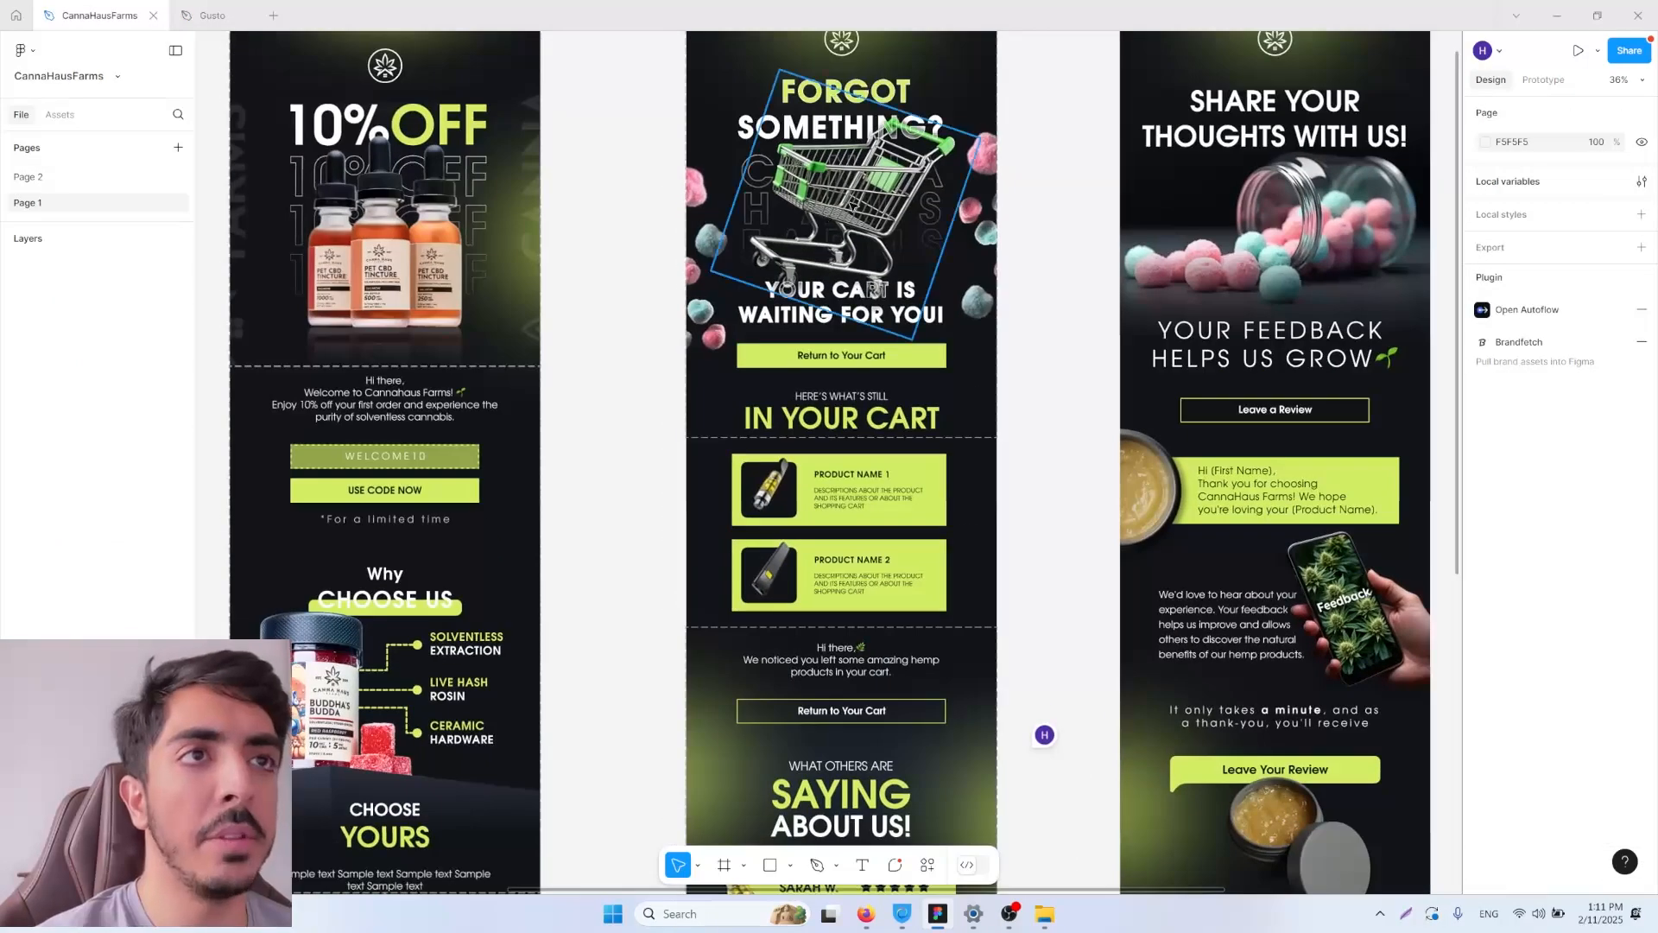
{"action": "scroll", "coordinate": [850, 205], "scroll_direction": "up", "scroll_amount": 2}
{"action": "scroll", "coordinate": [898, 224], "scroll_direction": "up", "scroll_amount": 2}
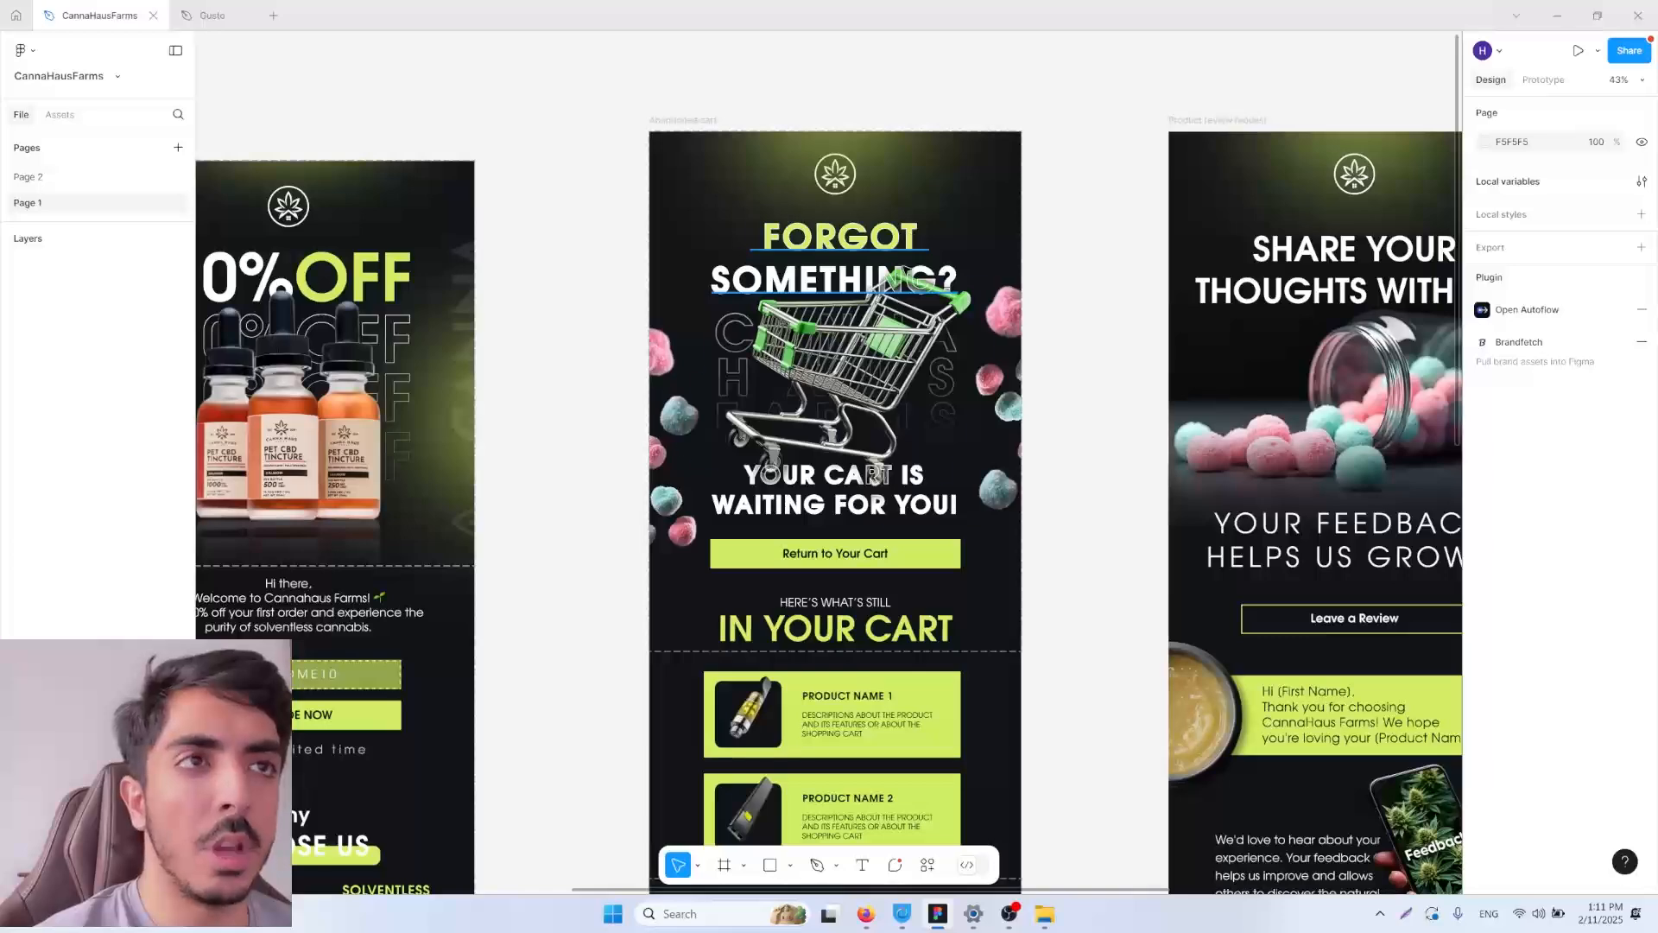
{"action": "left_click", "coordinate": [987, 324]}
{"action": "scroll", "coordinate": [1099, 379], "scroll_direction": "down", "scroll_amount": 4}
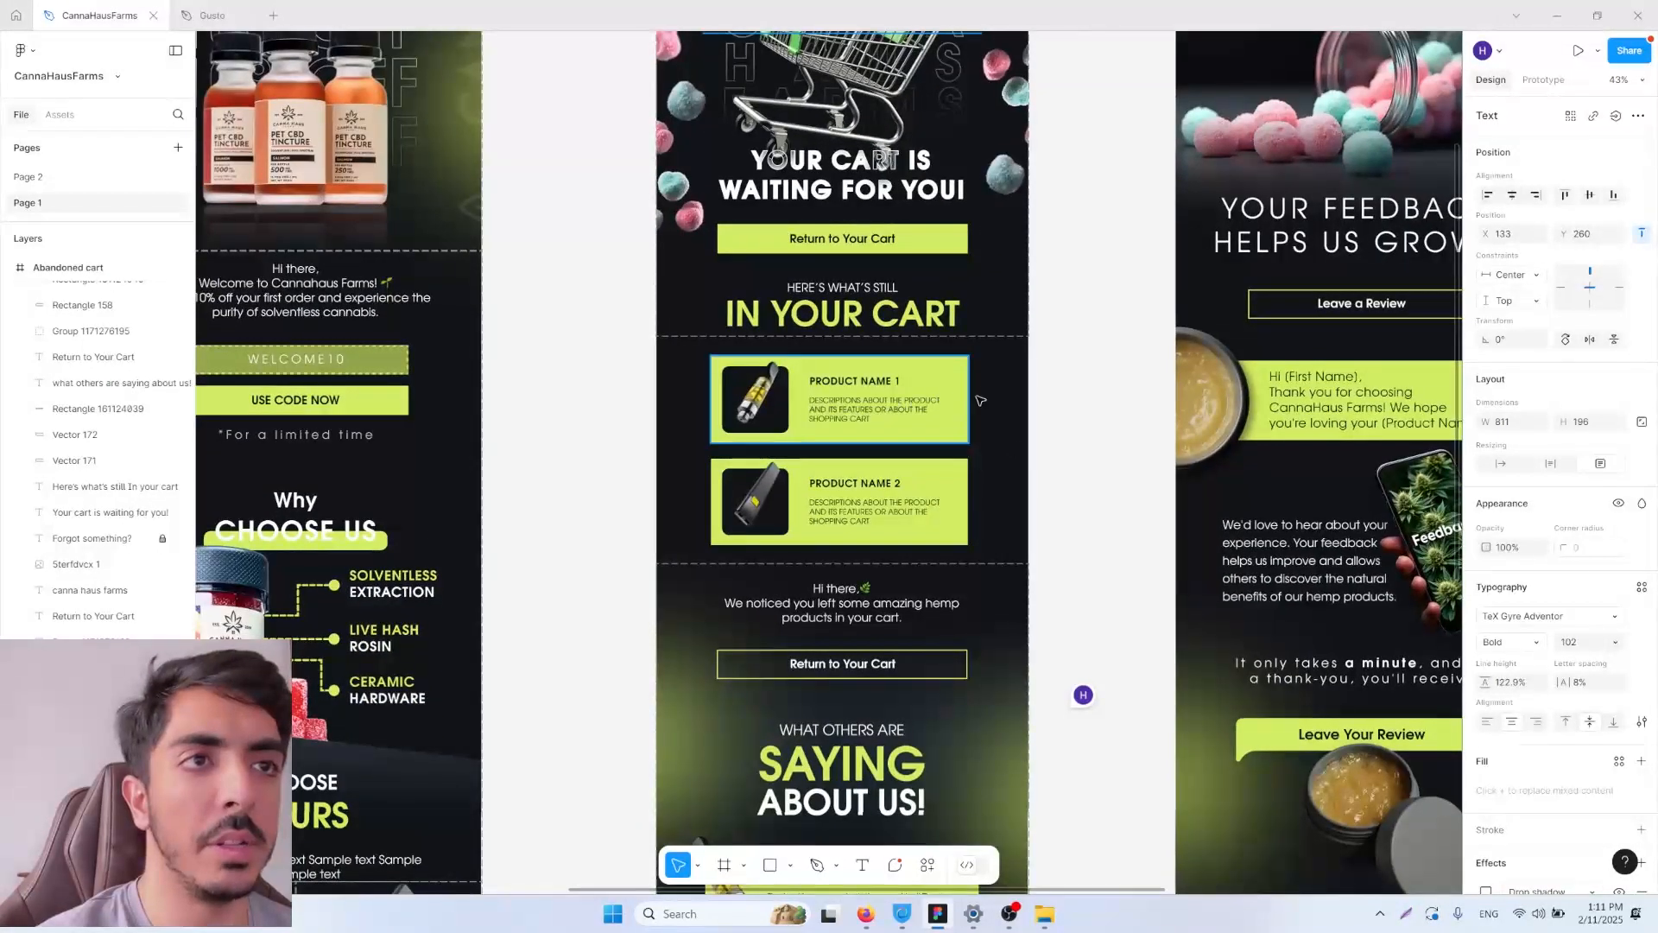
{"action": "scroll", "coordinate": [1103, 426], "scroll_direction": "down", "scroll_amount": 3}
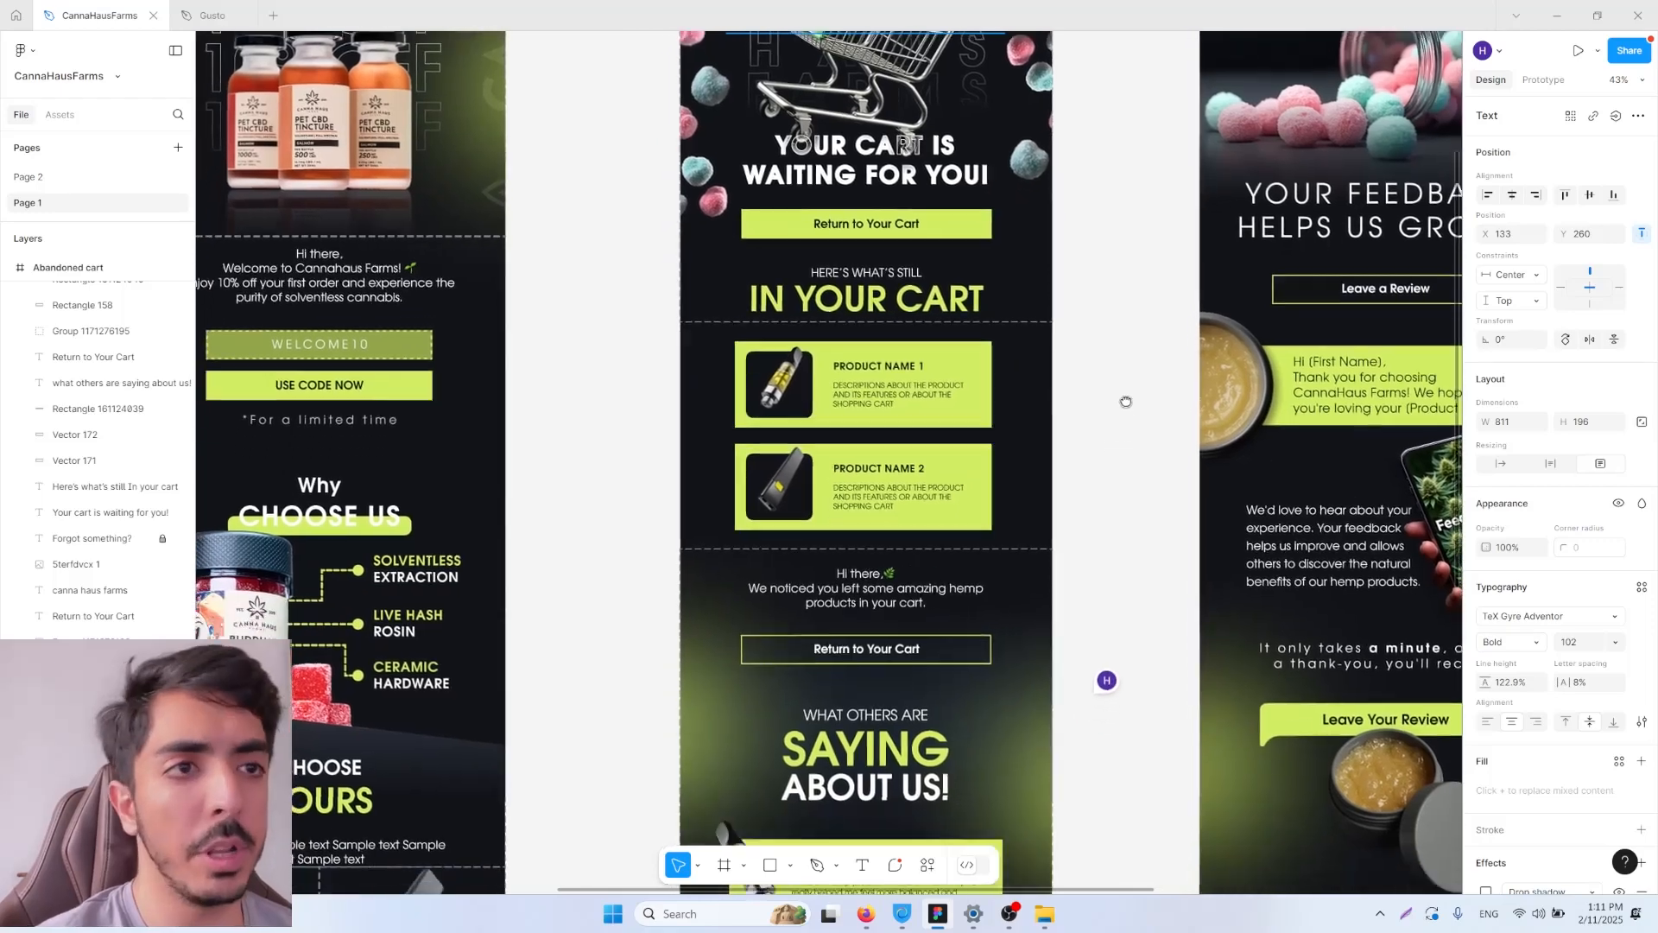
Step: Examine the customer reviews section and footer of the CannaHausFarms abandoned cart design
{"action": "scroll", "coordinate": [1081, 563], "scroll_direction": "down", "scroll_amount": 2}
{"action": "scroll", "coordinate": [1096, 518], "scroll_direction": "down", "scroll_amount": 2, "text": "ctrl"}
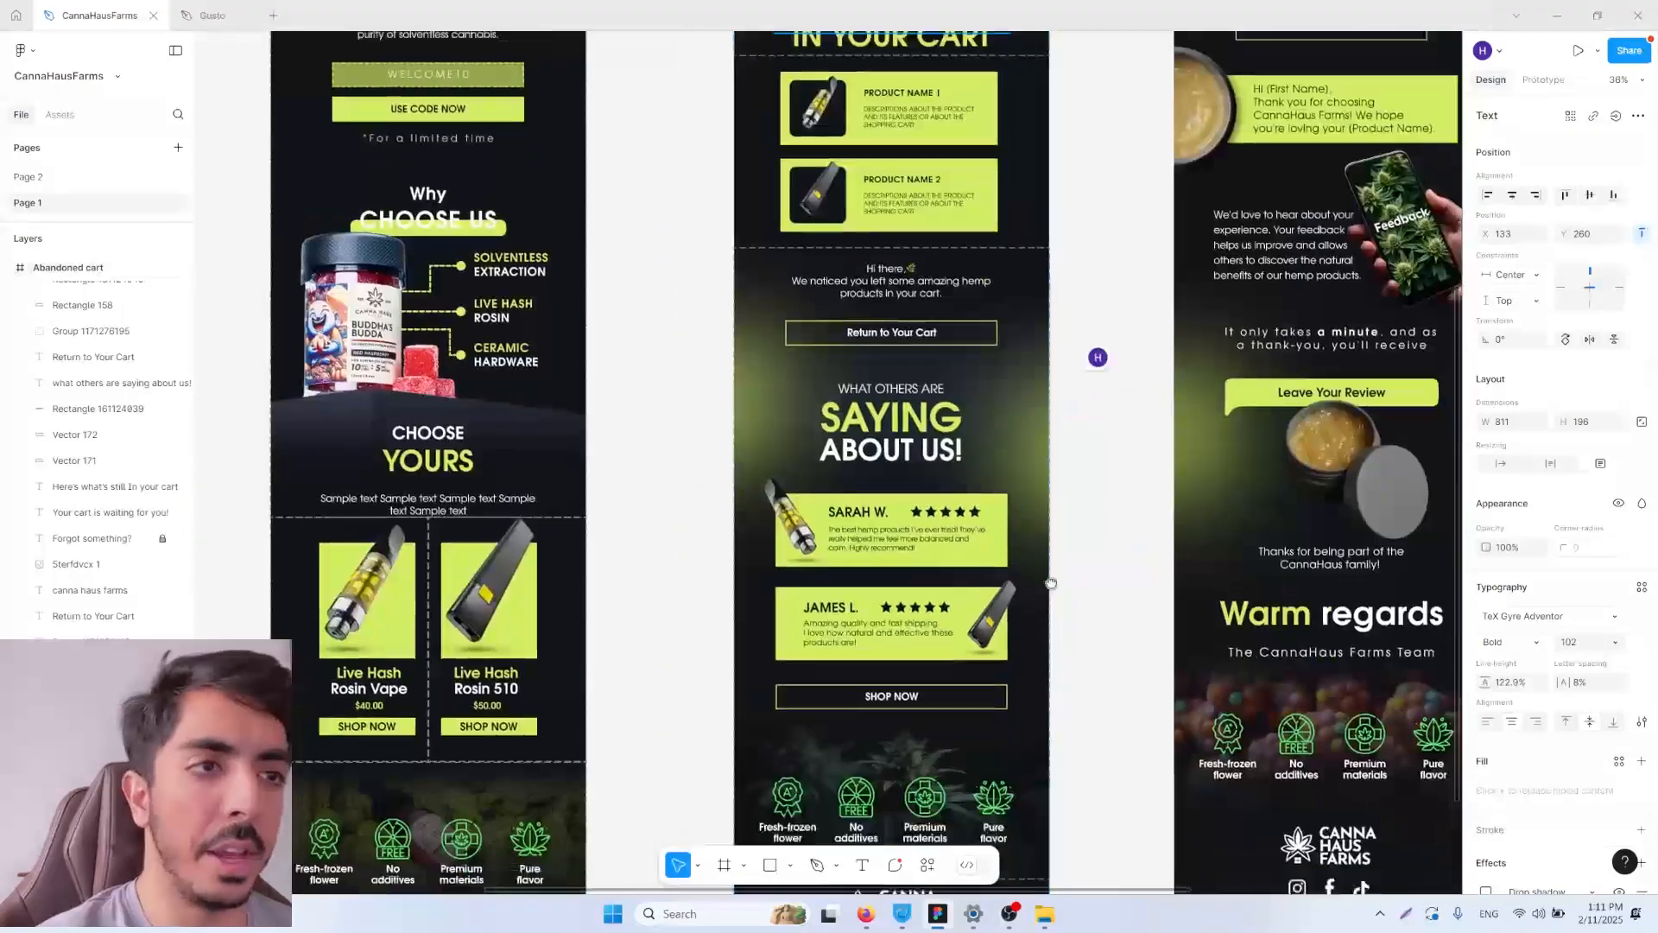
{"action": "scroll", "coordinate": [1036, 535], "scroll_direction": "down", "scroll_amount": 3}
{"action": "key", "text": "ctrl+f"}
{"action": "left_click", "coordinate": [1063, 535]}
{"action": "scroll", "coordinate": [1063, 536], "scroll_direction": "up", "scroll_amount": 2}
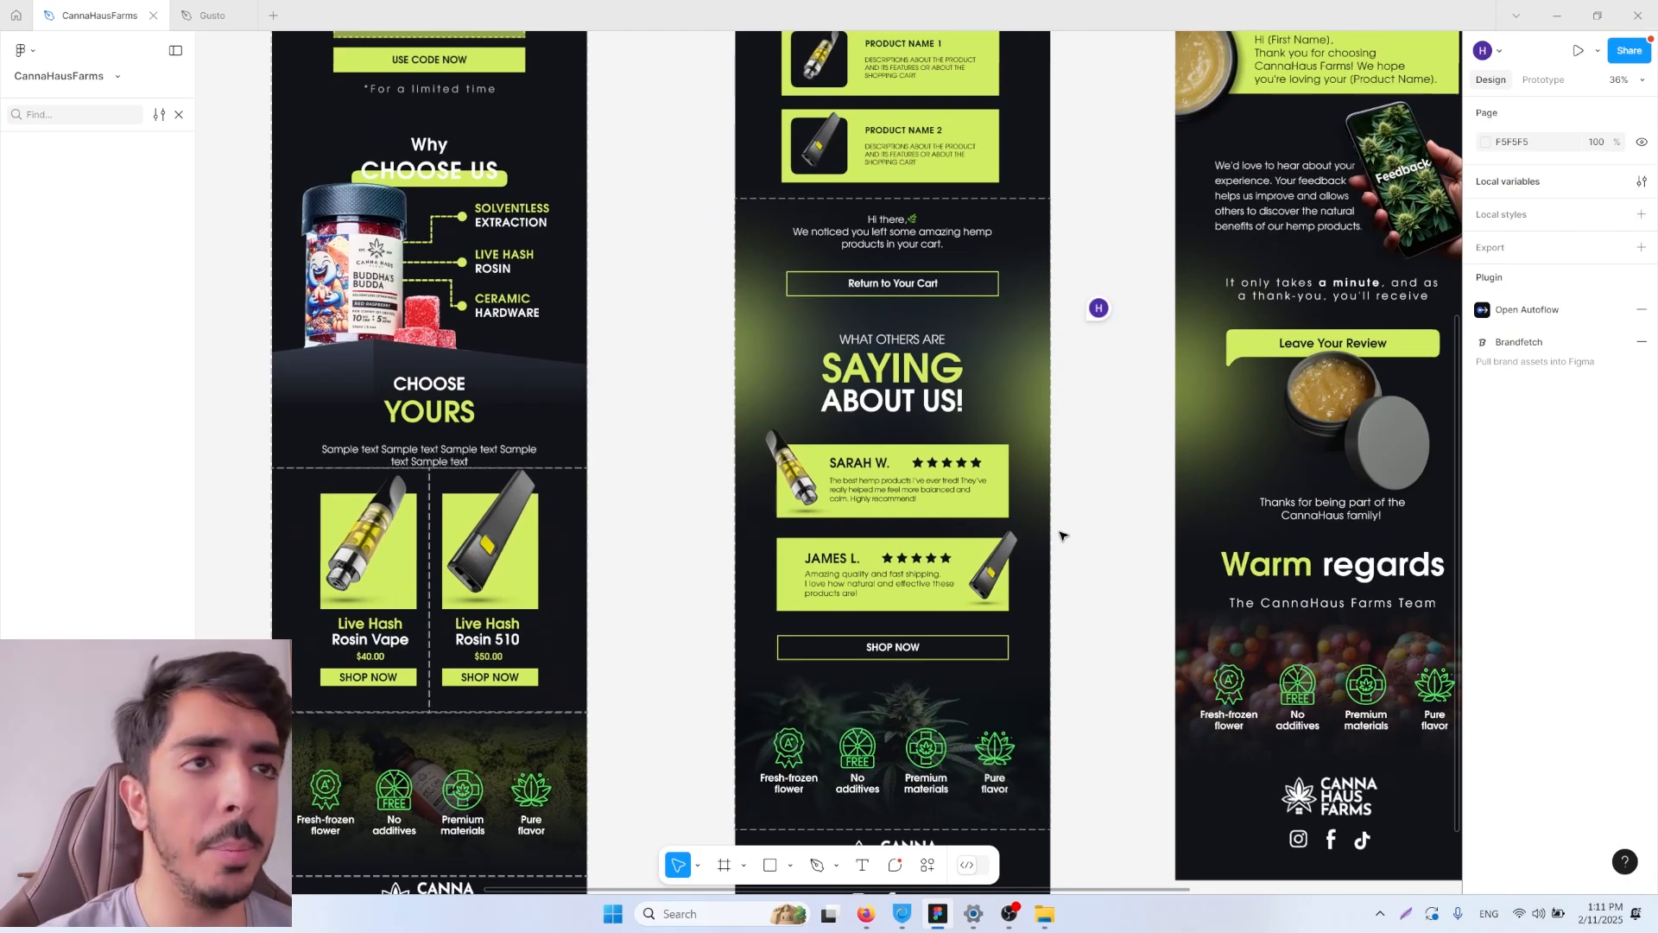
{"action": "scroll", "coordinate": [1063, 535], "scroll_direction": "up", "scroll_amount": 2}
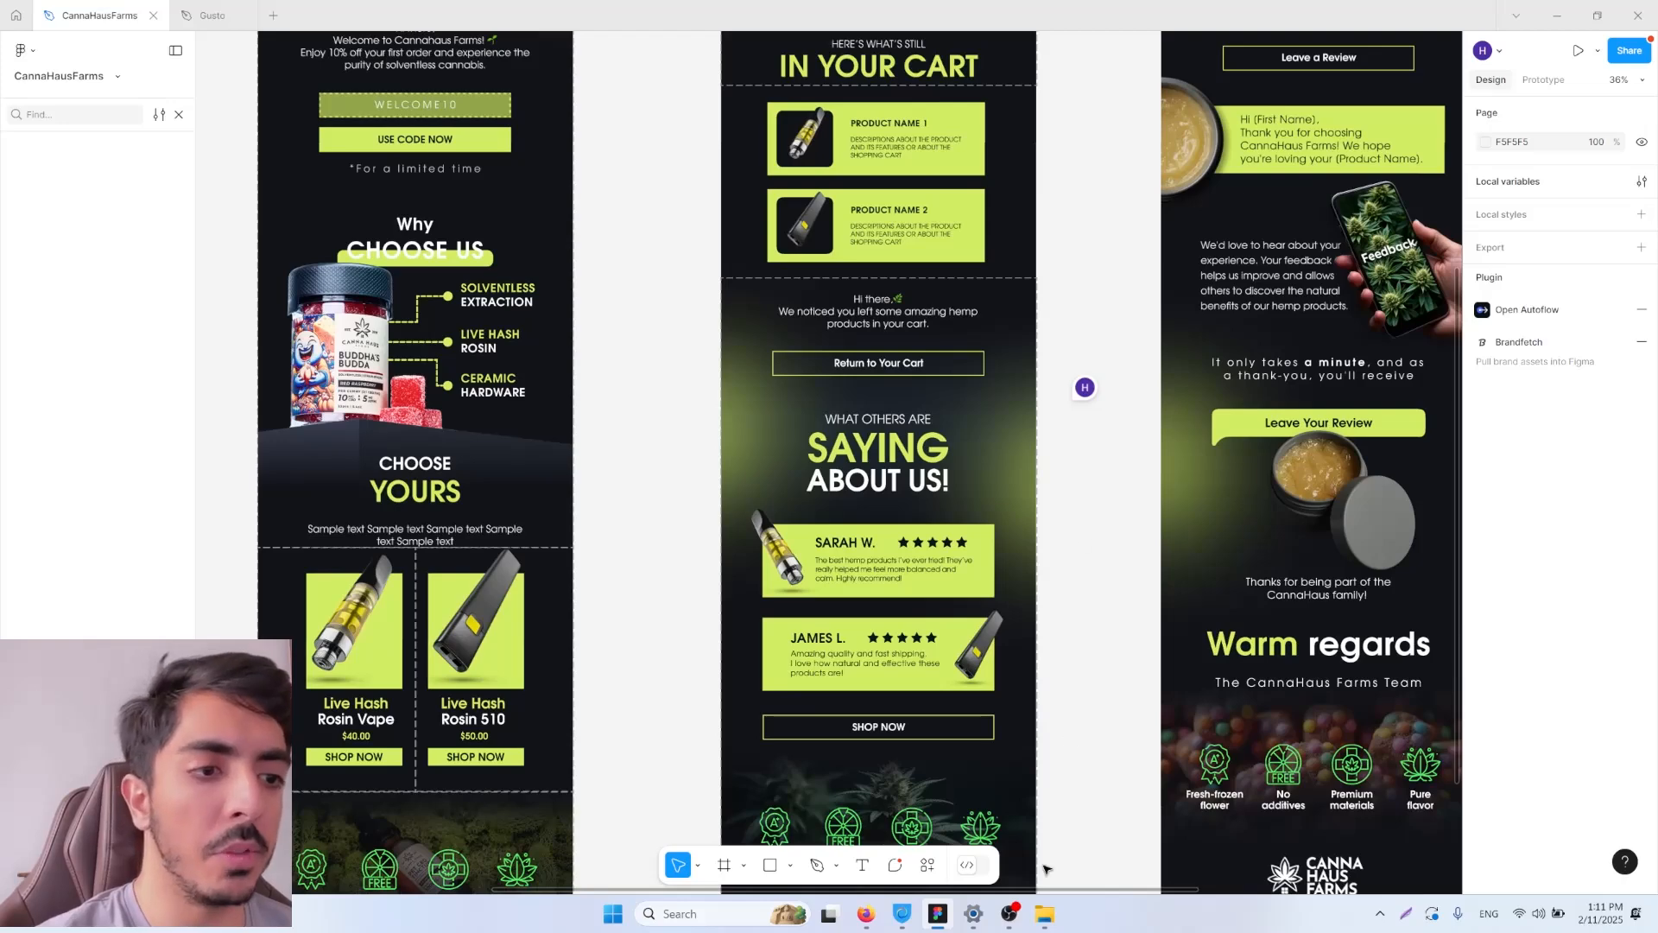
Step: Switch back to Klaviyo in the browser and exit the email editor to return to the flow
{"action": "left_click", "coordinate": [867, 917]}
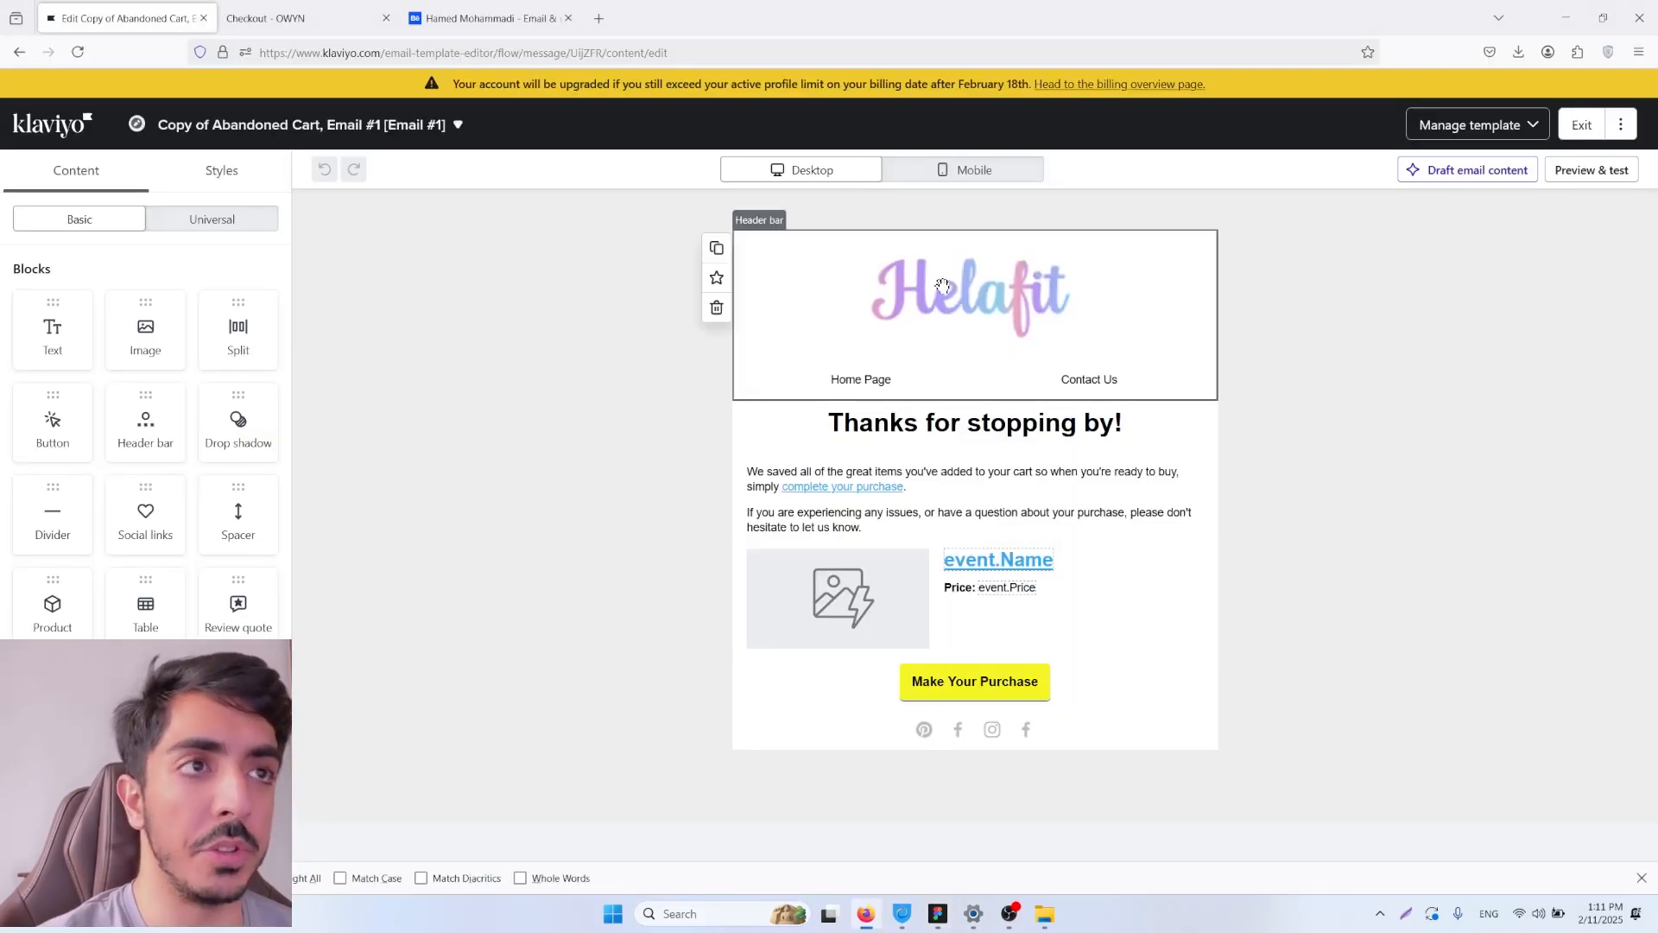
{"action": "left_click", "coordinate": [1581, 124]}
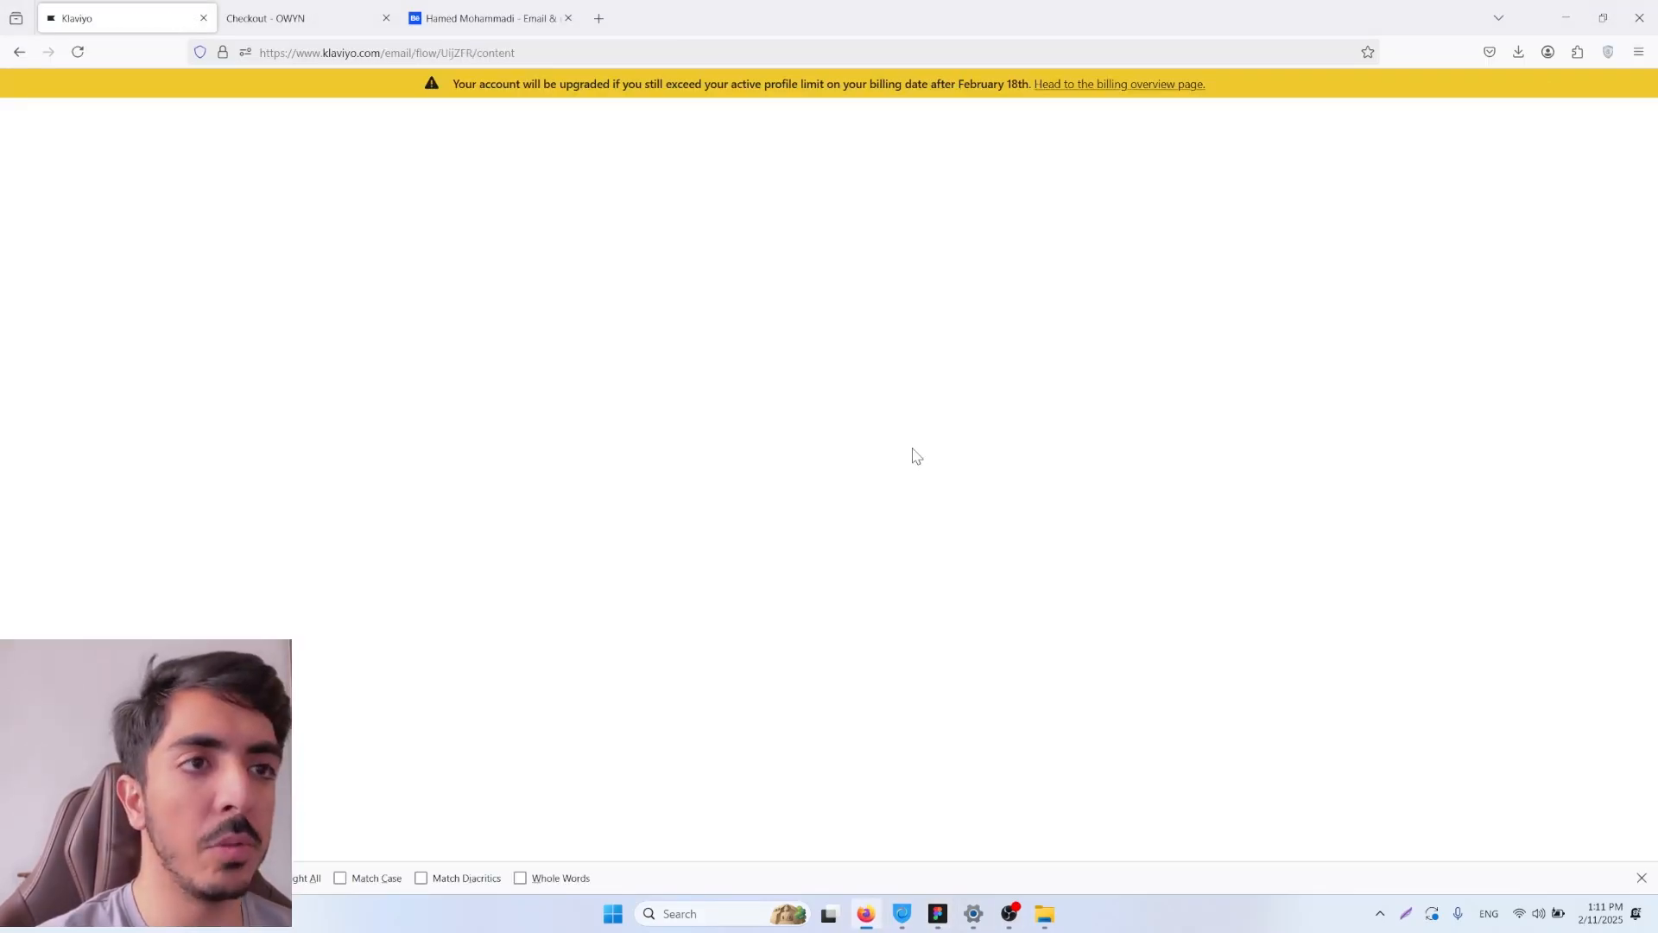
{"action": "left_click", "coordinate": [1608, 124]}
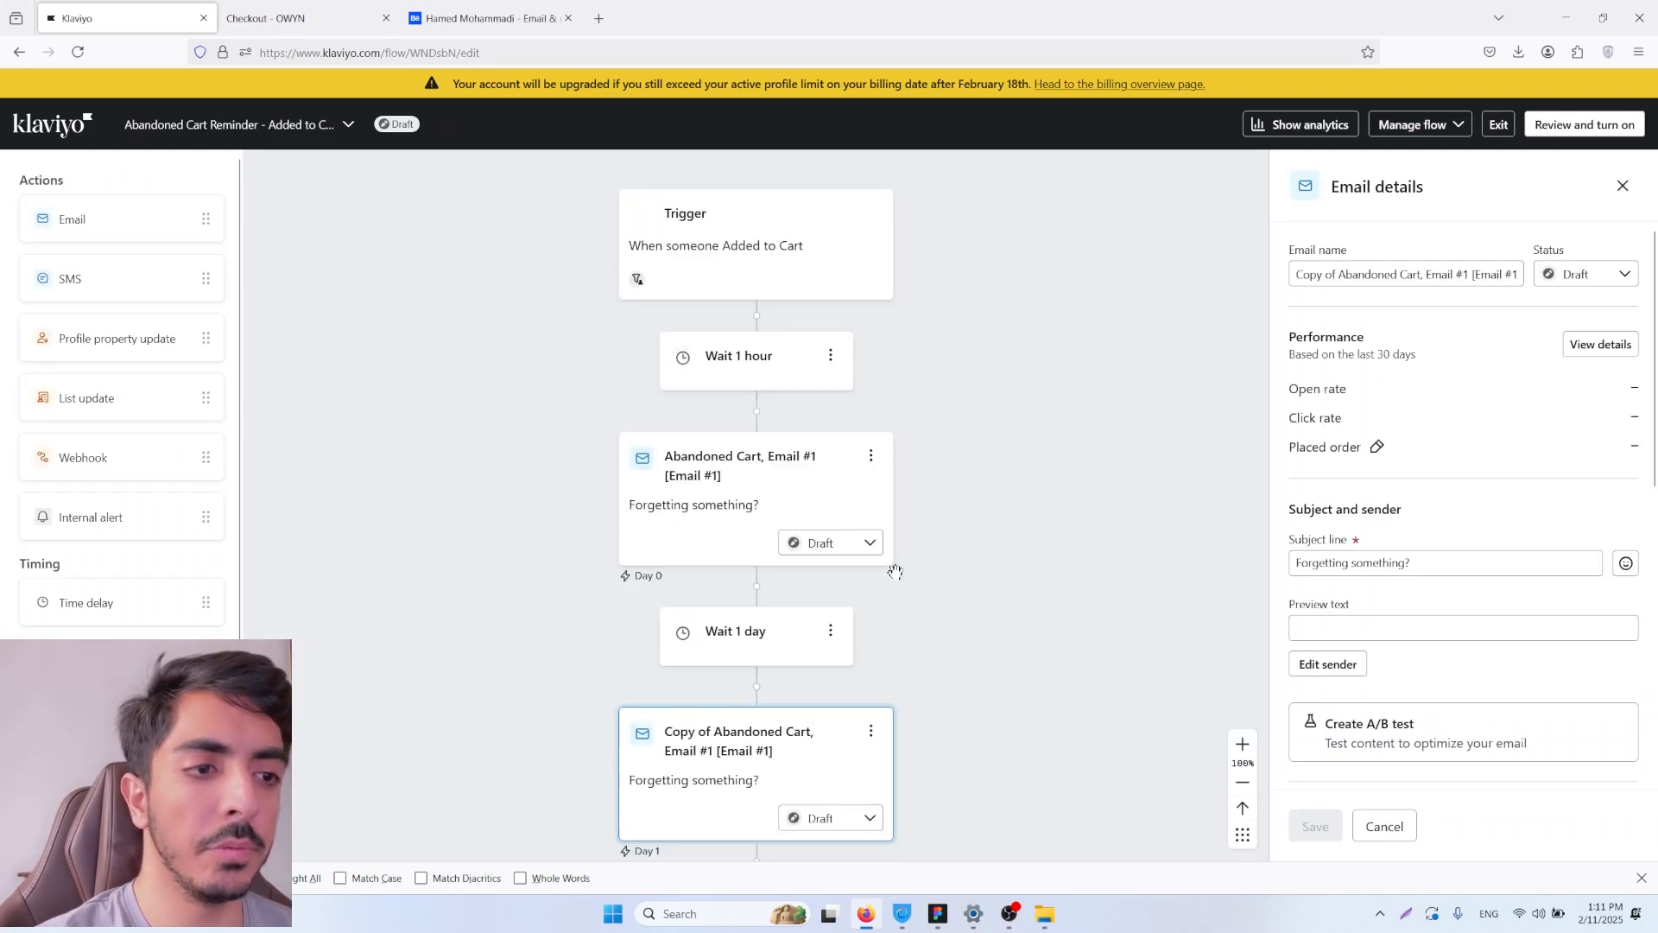
Step: Reopen the template of the copied abandoned cart email and select its "Thanks for stopping by!" heading block
{"action": "left_click_drag", "start_coordinate": [1005, 422], "coordinate": [1076, 535]}
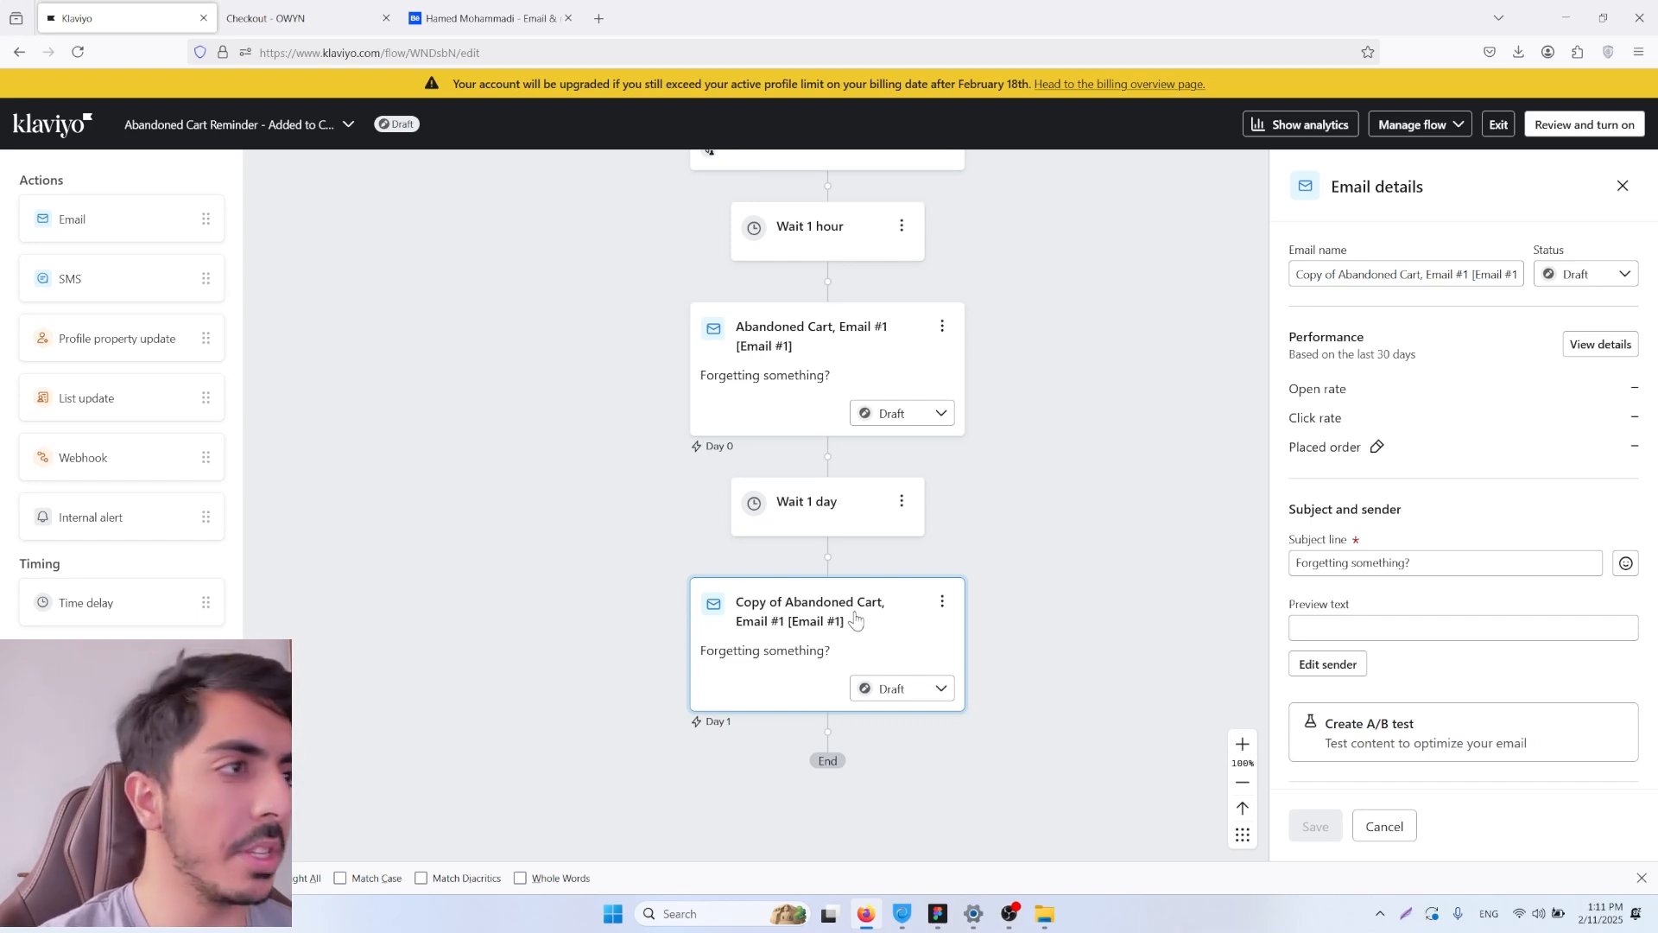
{"action": "left_click", "coordinate": [814, 631]}
{"action": "scroll", "coordinate": [1483, 462], "scroll_direction": "down", "scroll_amount": 8}
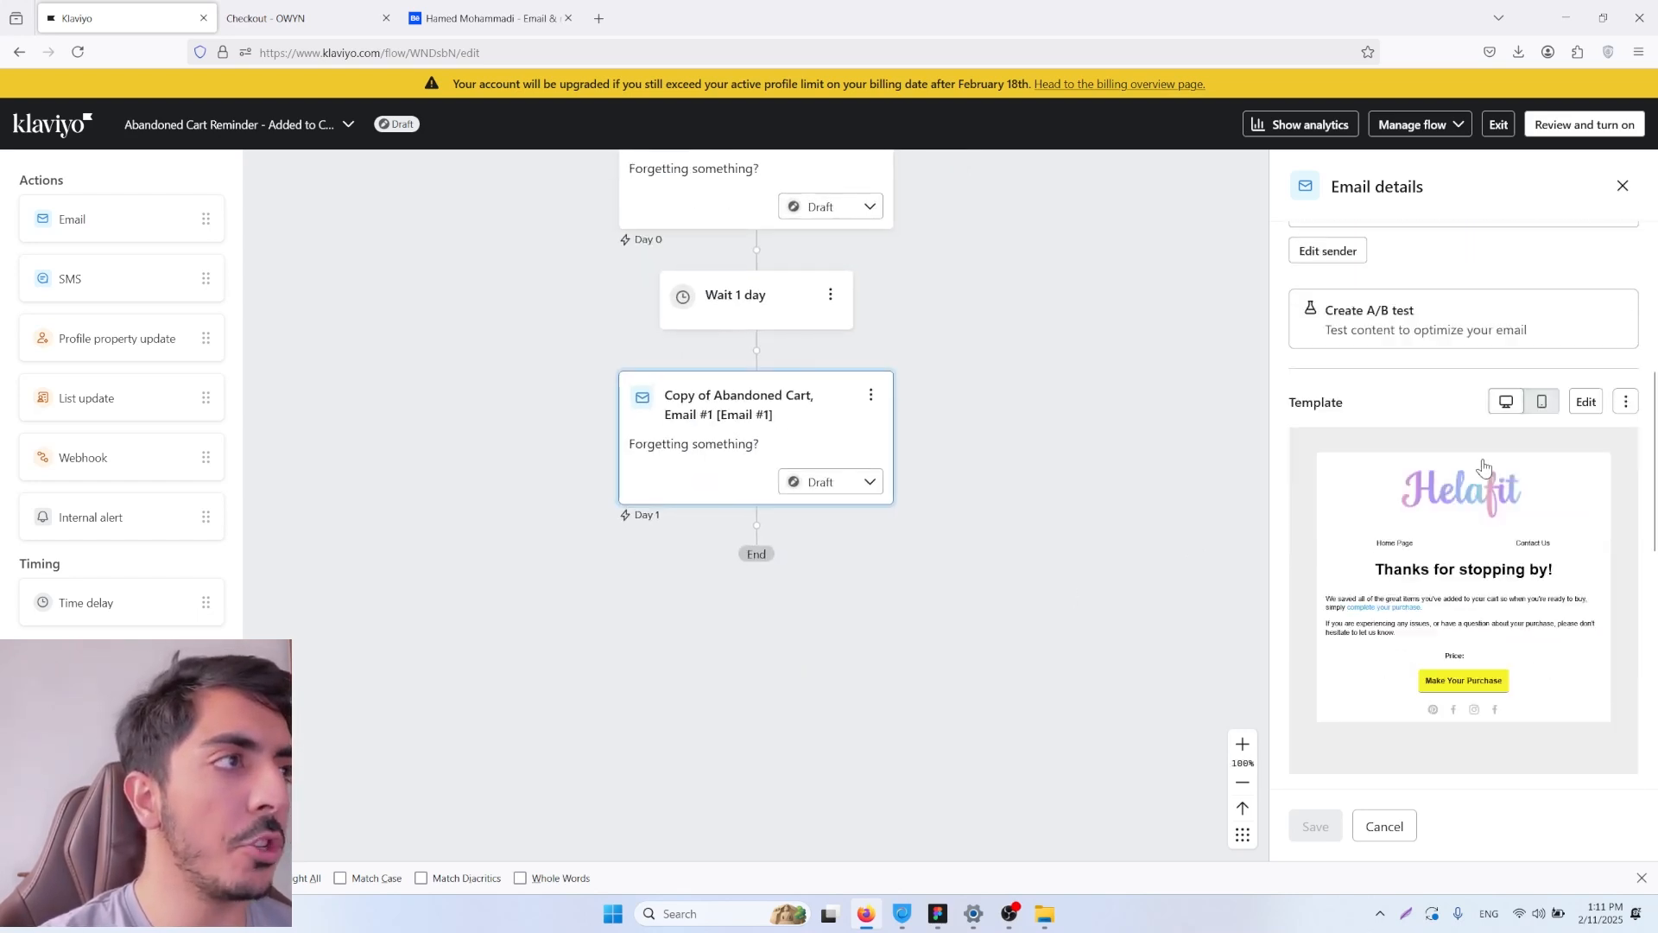
{"action": "left_click", "coordinate": [1586, 275]}
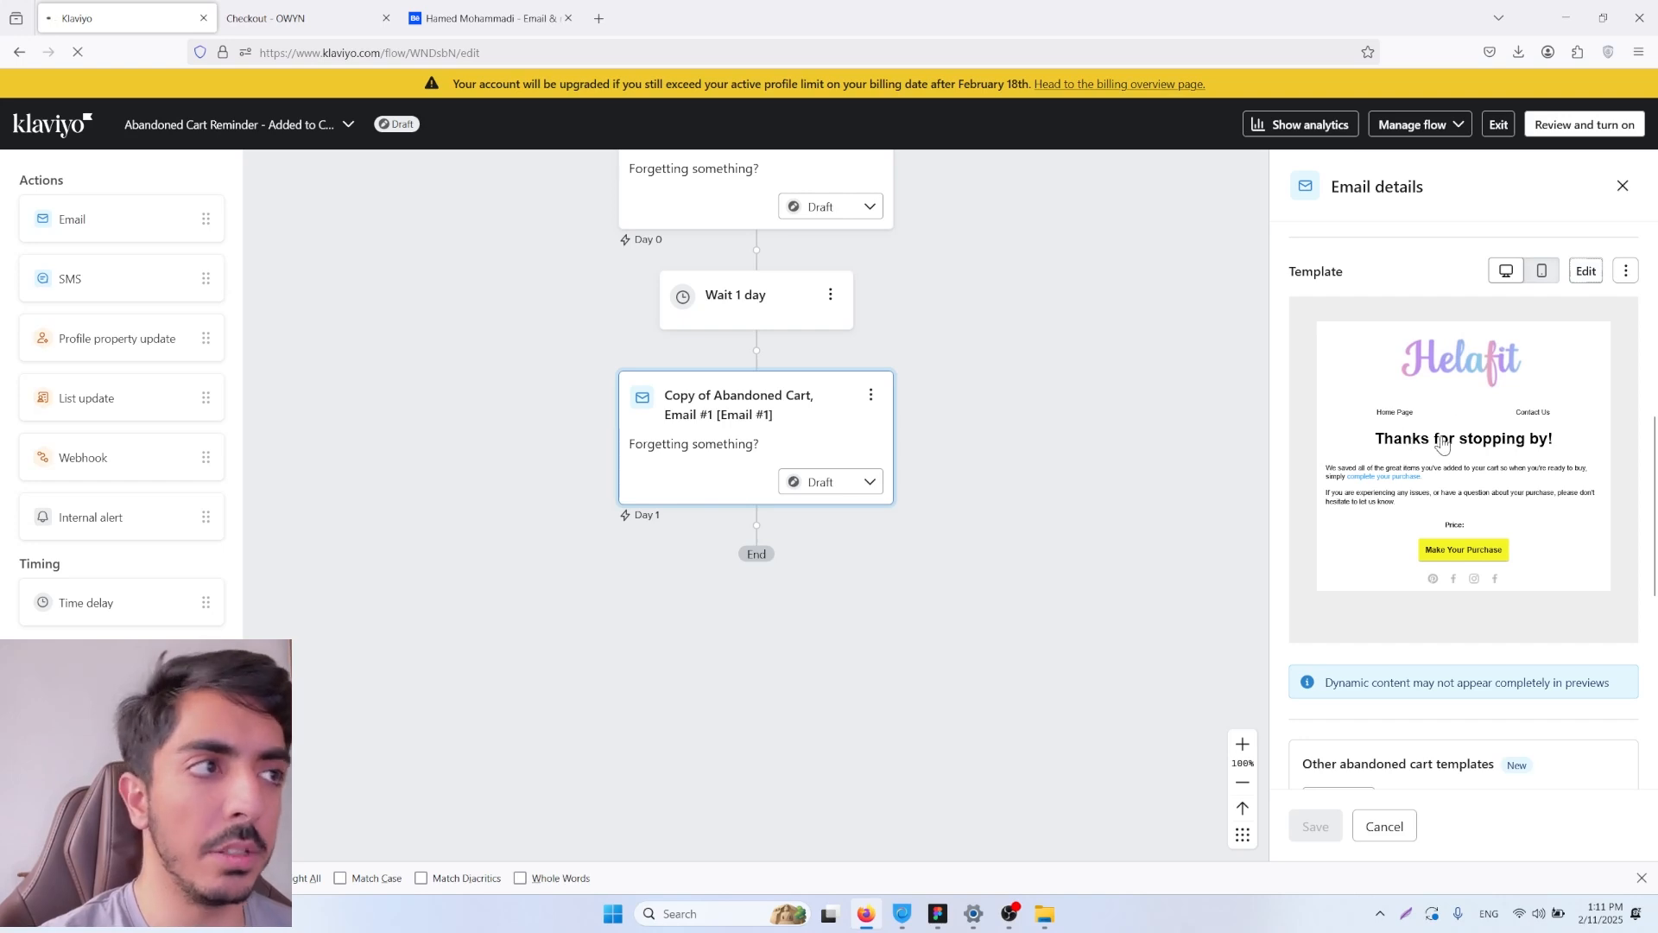
{"action": "left_click", "coordinate": [938, 425]}
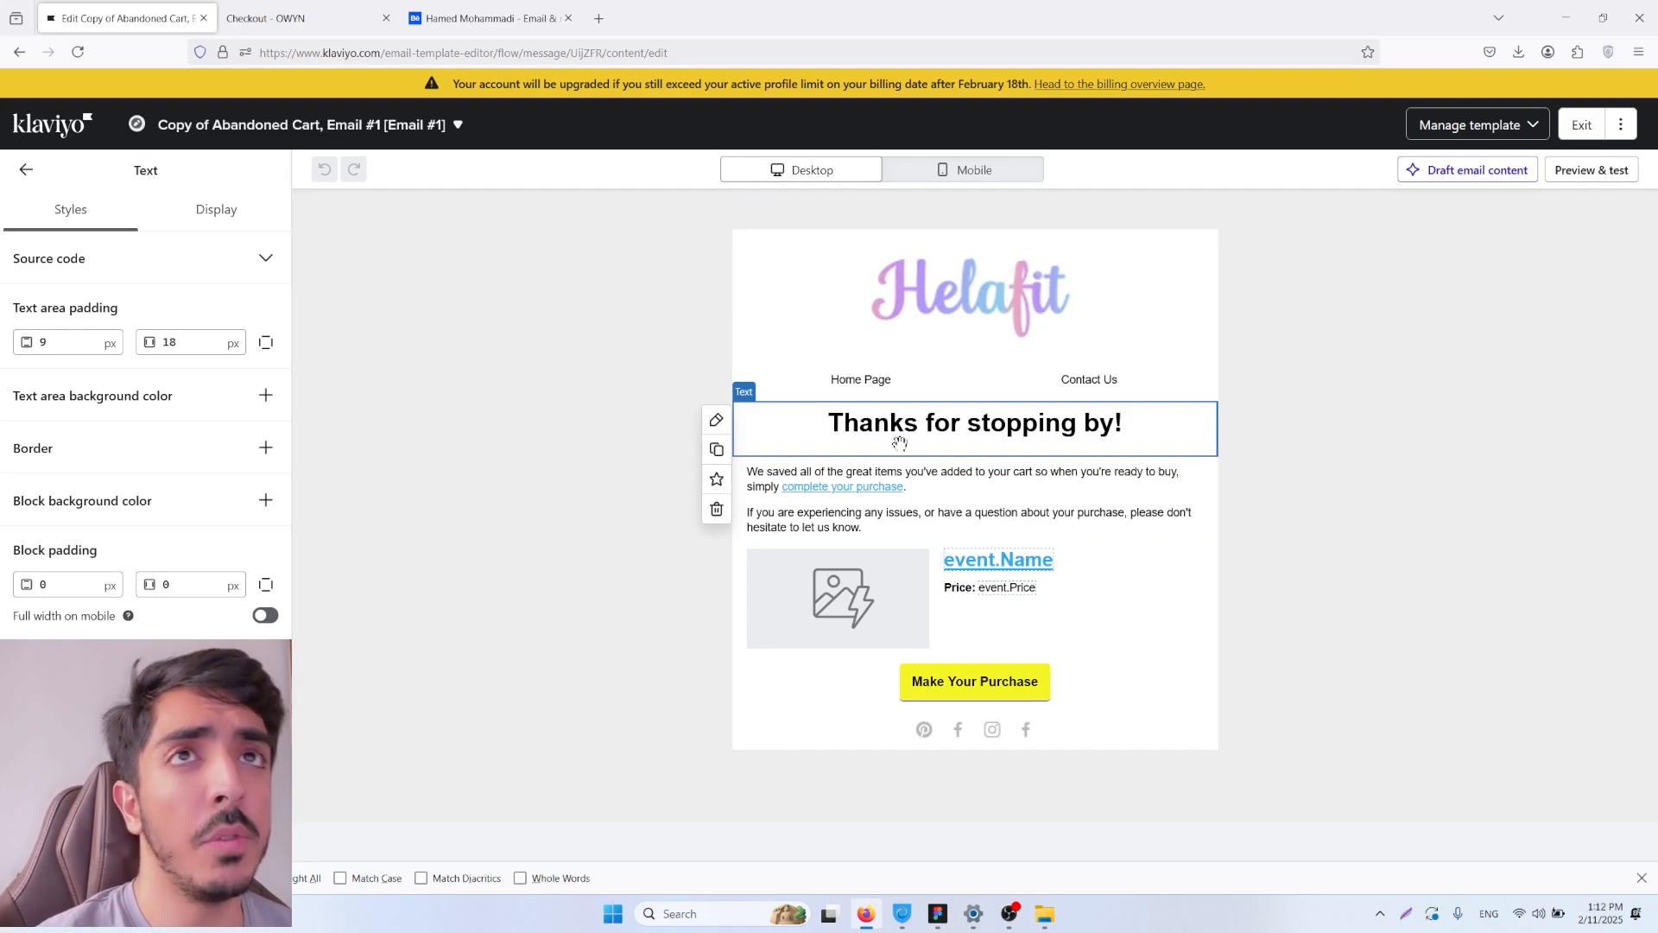
Step: Switch to the Behance portfolio and examine its email newsletter design projects for layout inspiration
{"action": "left_click", "coordinate": [488, 18]}
{"action": "scroll", "coordinate": [1074, 395], "scroll_direction": "down", "scroll_amount": 5}
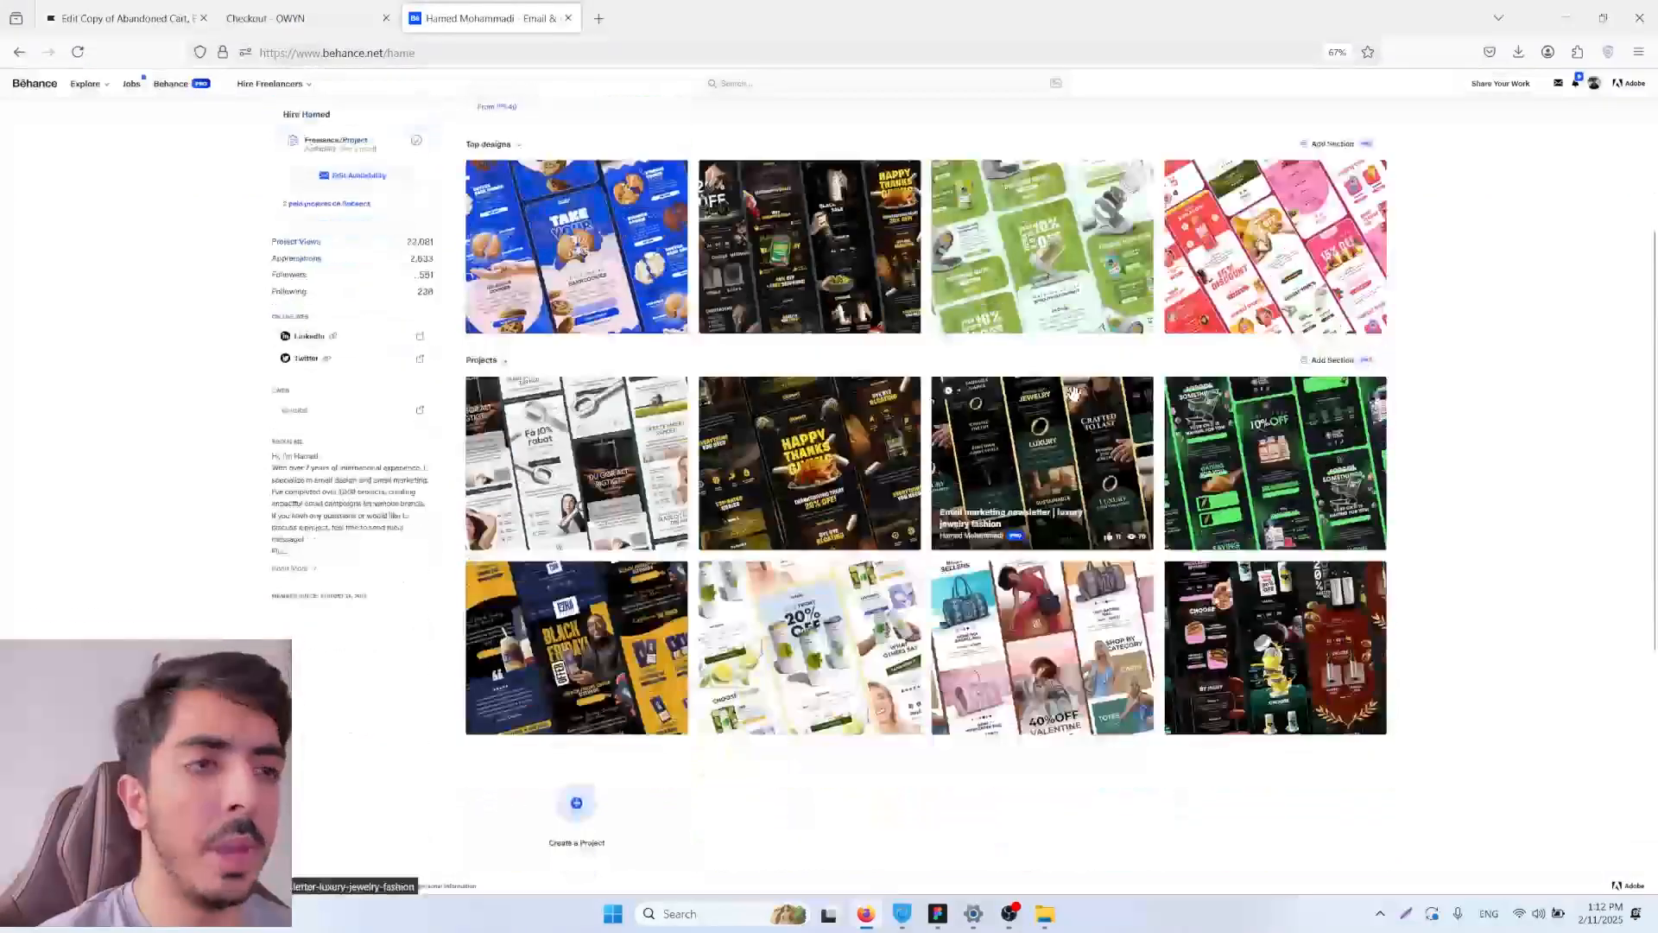
{"action": "scroll", "coordinate": [814, 665], "scroll_direction": "up", "scroll_amount": 3}
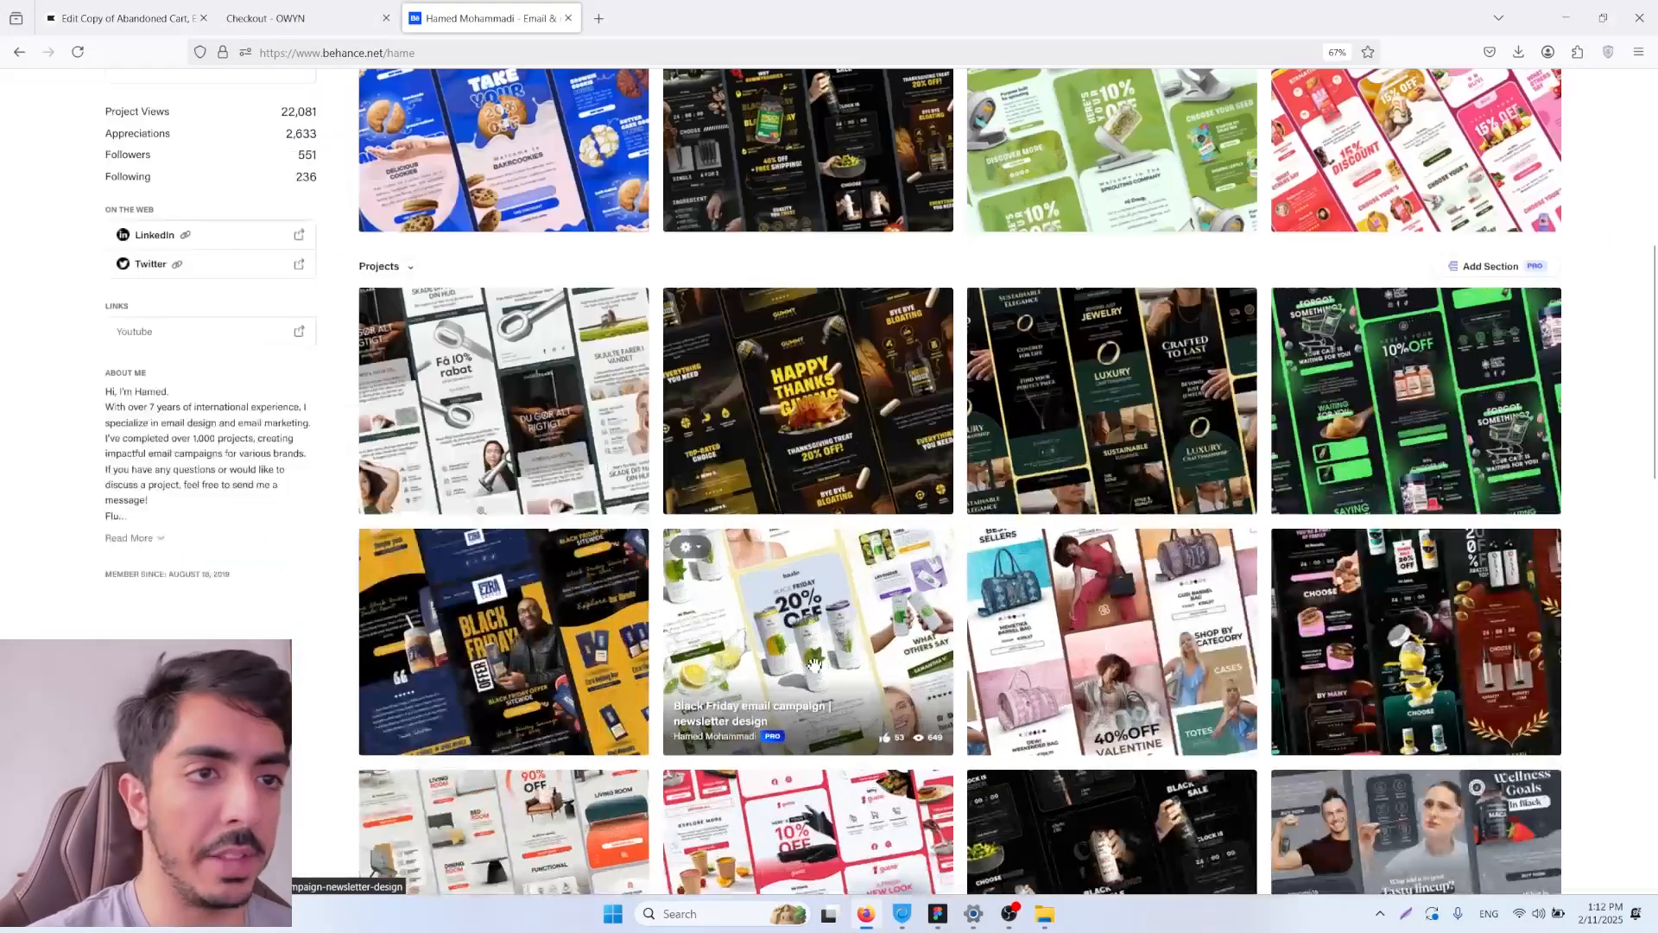
{"action": "scroll", "coordinate": [815, 665], "scroll_direction": "up", "scroll_amount": 5}
{"action": "scroll", "coordinate": [846, 583], "scroll_direction": "down", "scroll_amount": 4}
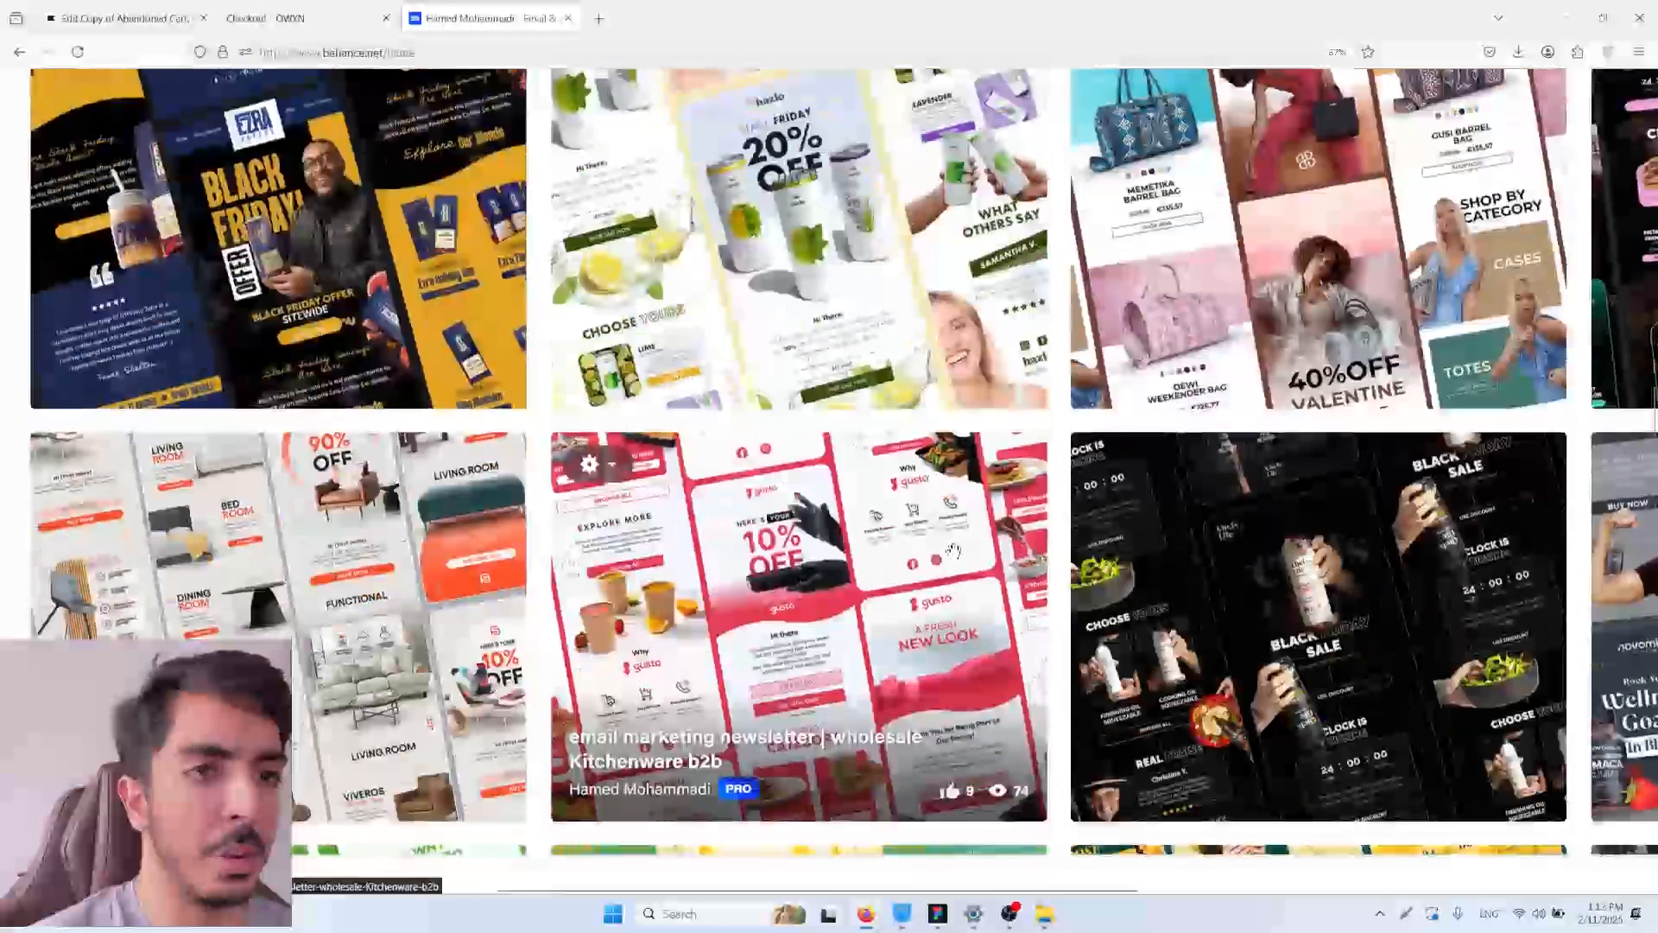
{"action": "scroll", "coordinate": [952, 550], "scroll_direction": "down", "scroll_amount": 1}
{"action": "middle_click", "coordinate": [1048, 540]}
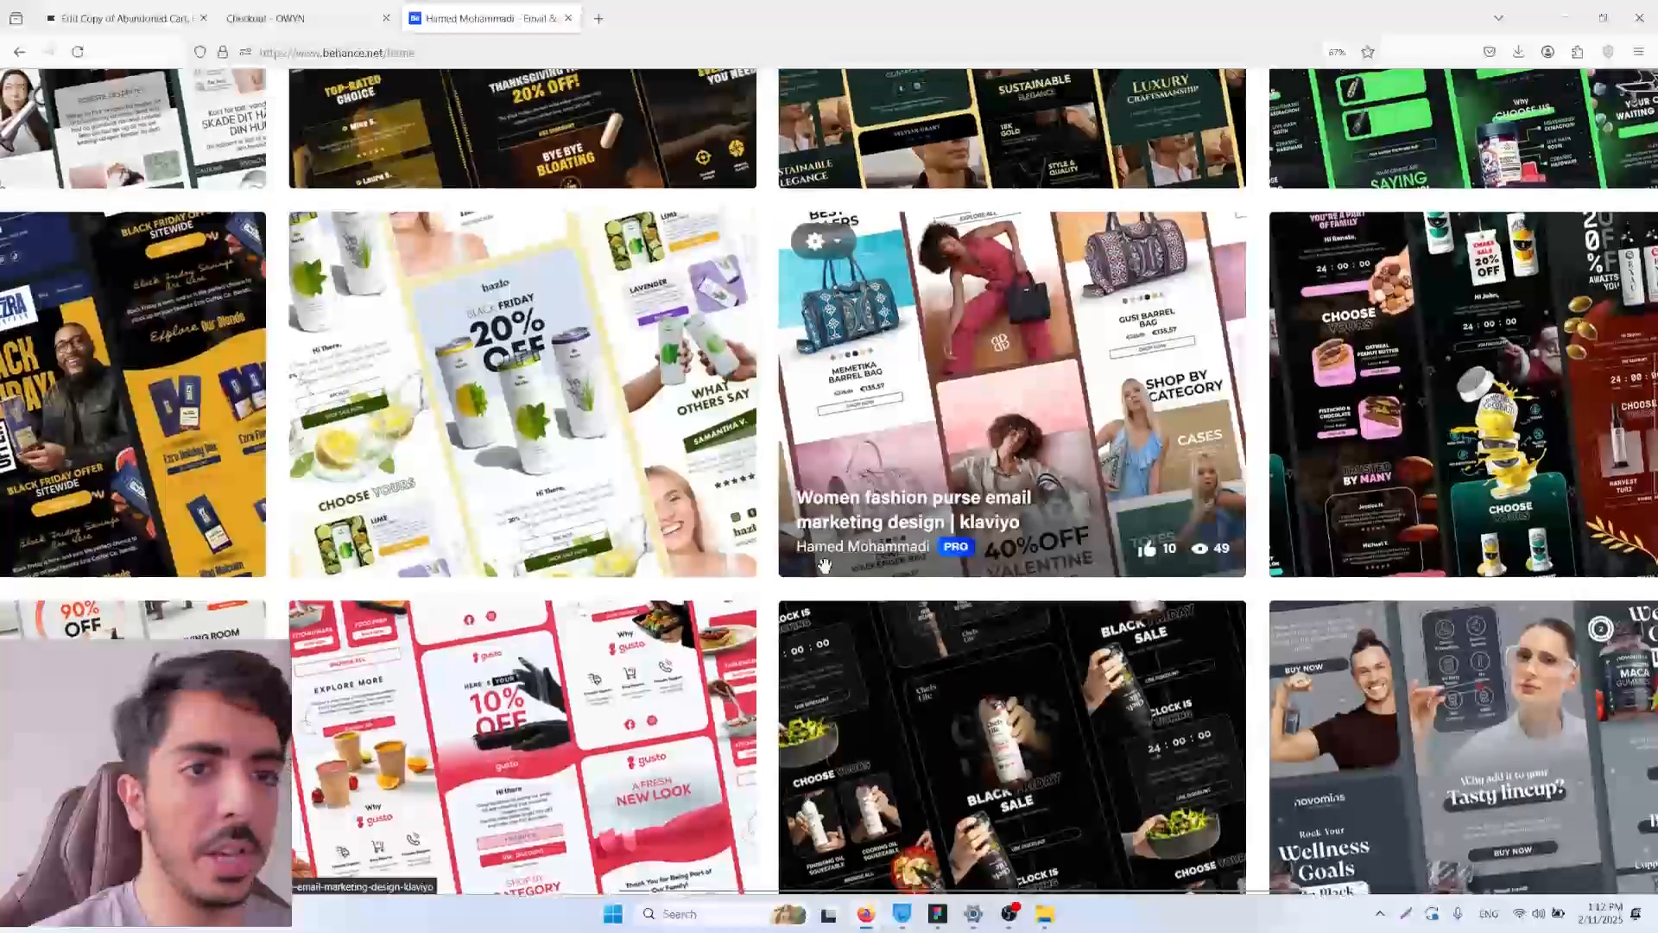
{"action": "middle_click", "coordinate": [816, 544]}
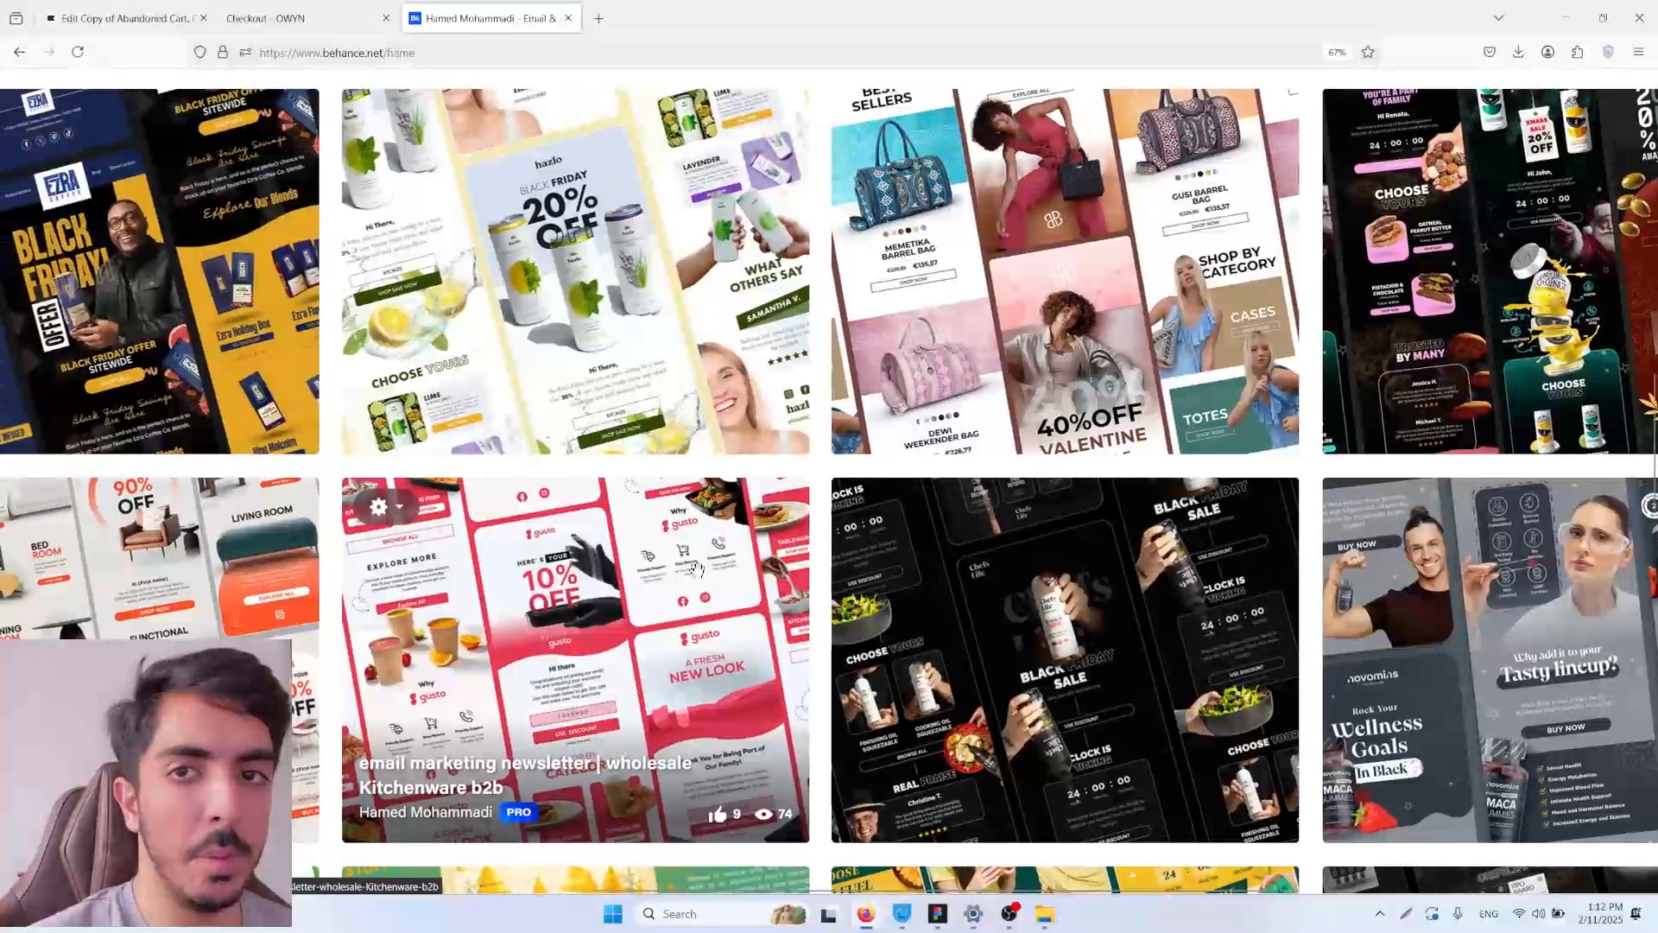
Step: Browse the remaining rows of newsletter projects on the Behance profile to compare their color schemes and layouts
{"action": "scroll", "coordinate": [696, 568], "scroll_direction": "left", "scroll_amount": 3}
{"action": "scroll", "coordinate": [570, 518], "scroll_direction": "down", "scroll_amount": 4}
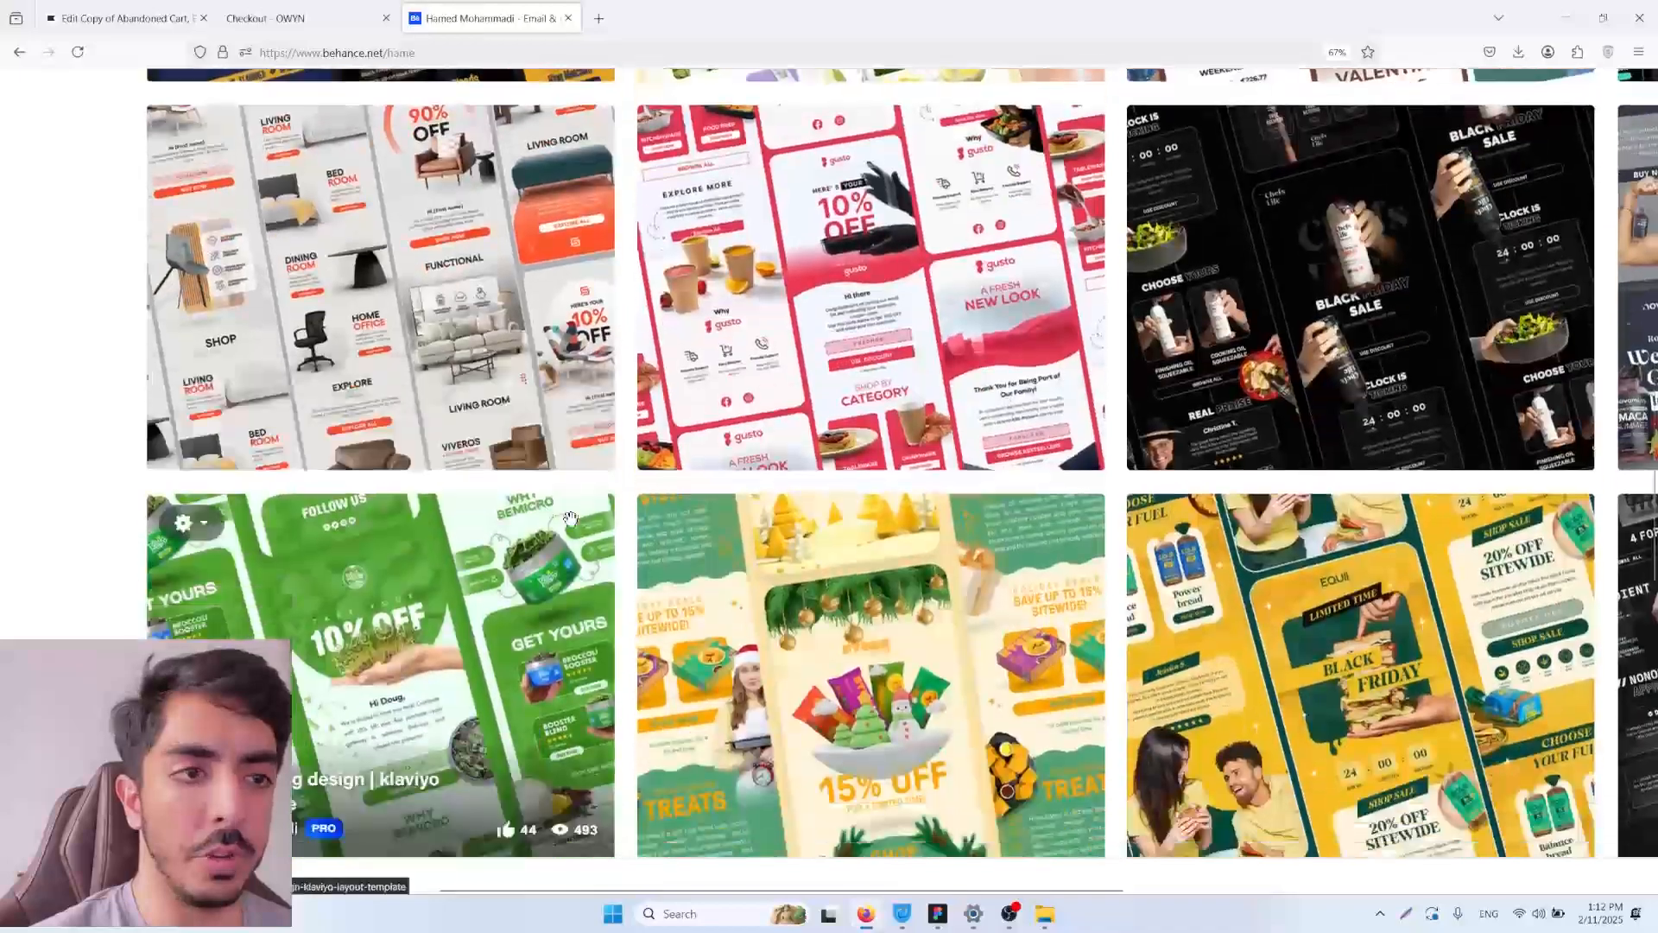
{"action": "scroll", "coordinate": [570, 518], "scroll_direction": "down", "scroll_amount": 2}
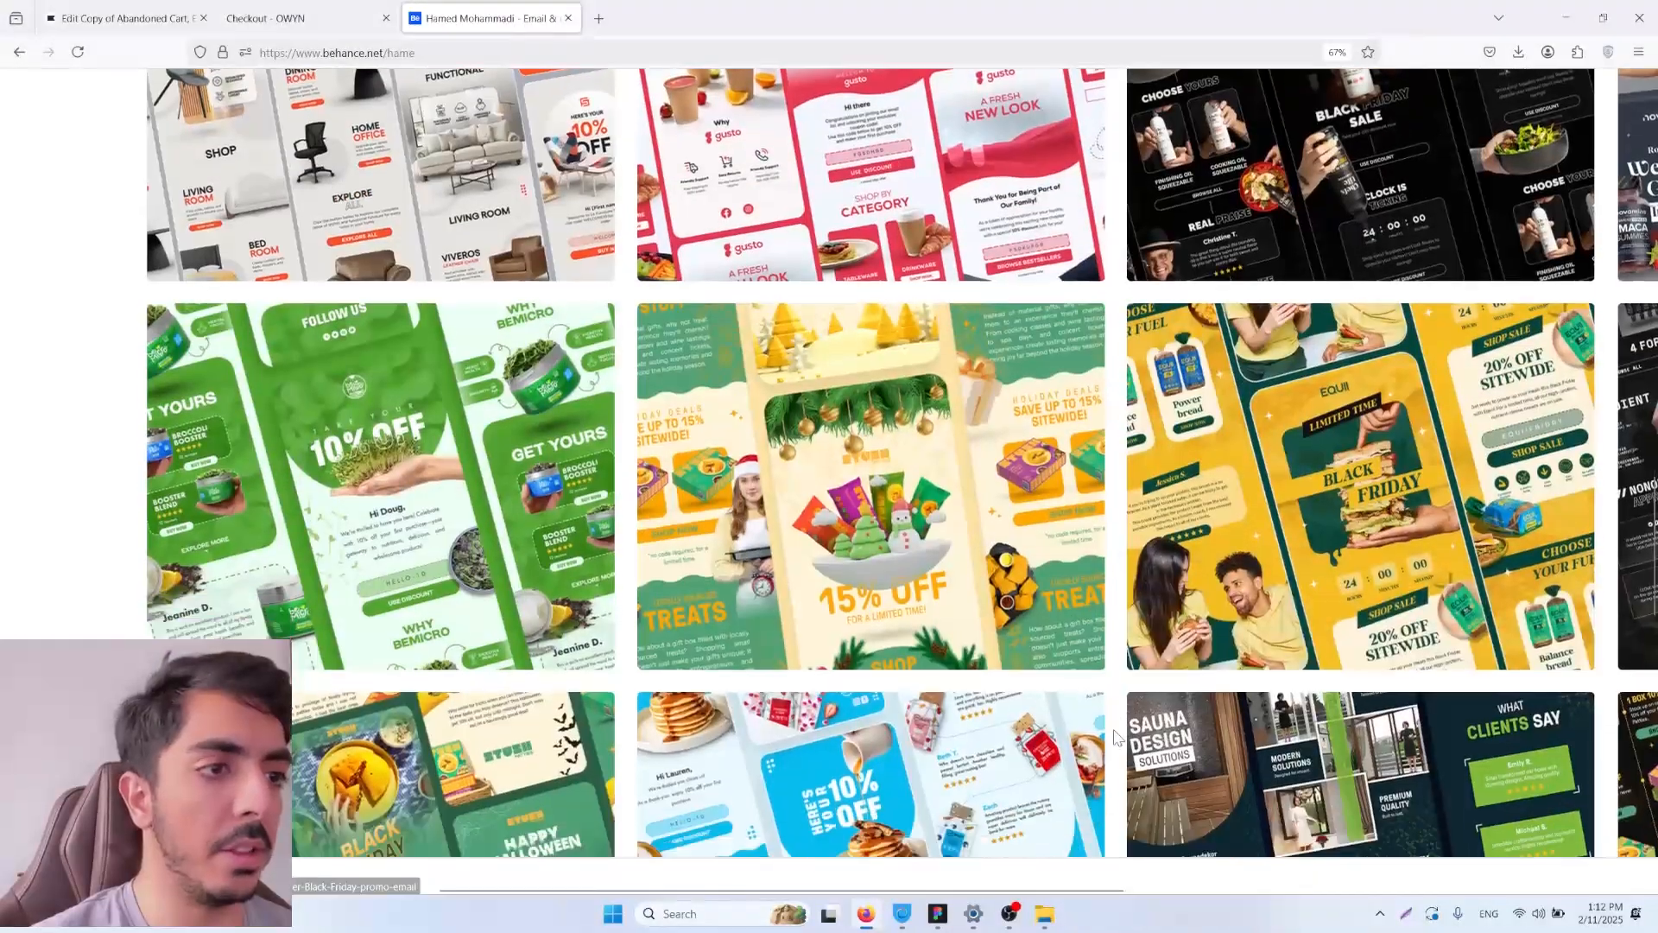
{"action": "scroll", "coordinate": [1117, 738], "scroll_direction": "down", "scroll_amount": 1}
{"action": "scroll", "coordinate": [1117, 738], "scroll_direction": "down", "scroll_amount": 5}
{"action": "scroll", "coordinate": [1316, 704], "scroll_direction": "down", "scroll_amount": 2}
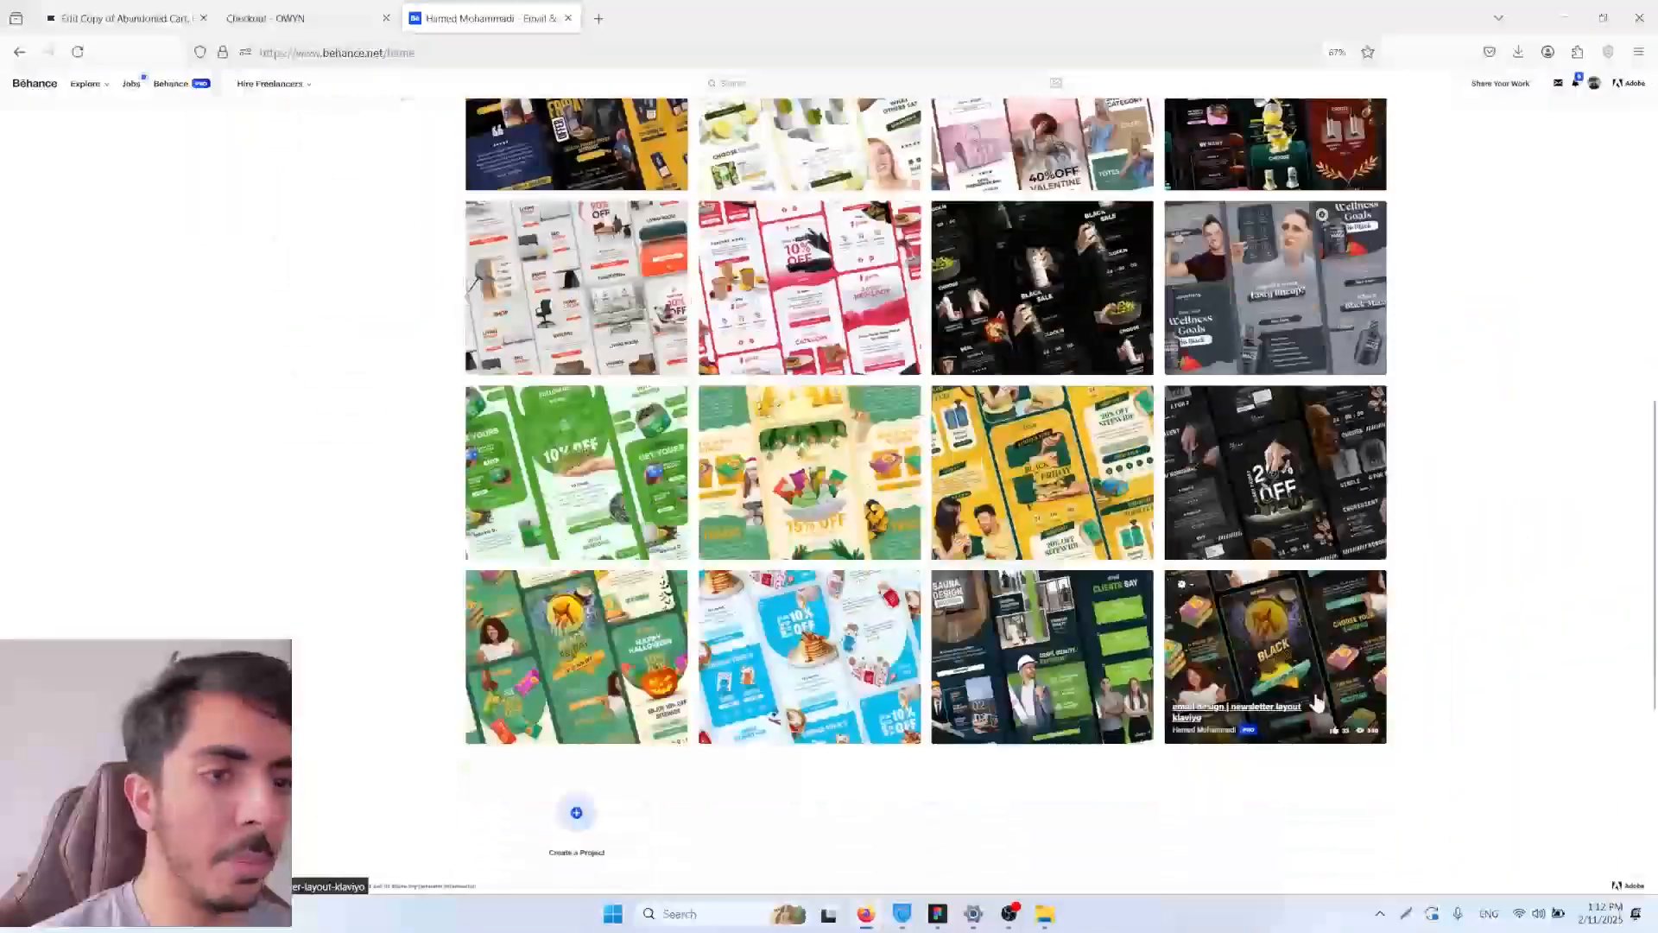
{"action": "scroll", "coordinate": [793, 649], "scroll_direction": "up", "scroll_amount": 5}
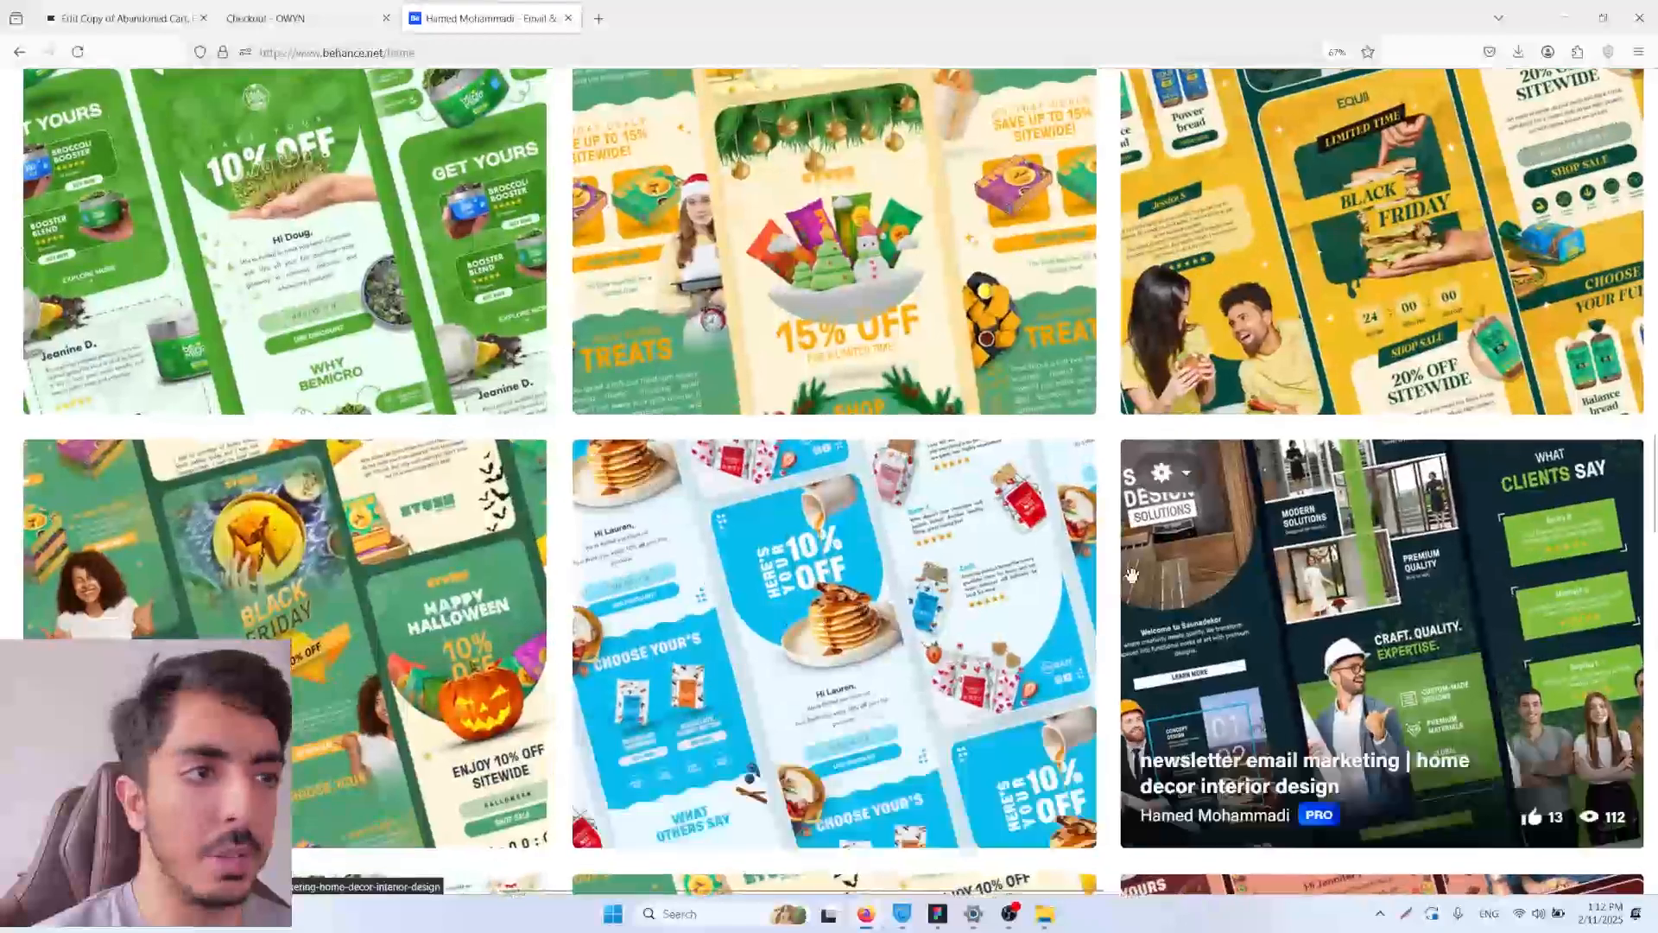
{"action": "scroll", "coordinate": [1109, 576], "scroll_direction": "down", "scroll_amount": 1}
{"action": "scroll", "coordinate": [1108, 576], "scroll_direction": "down", "scroll_amount": 5}
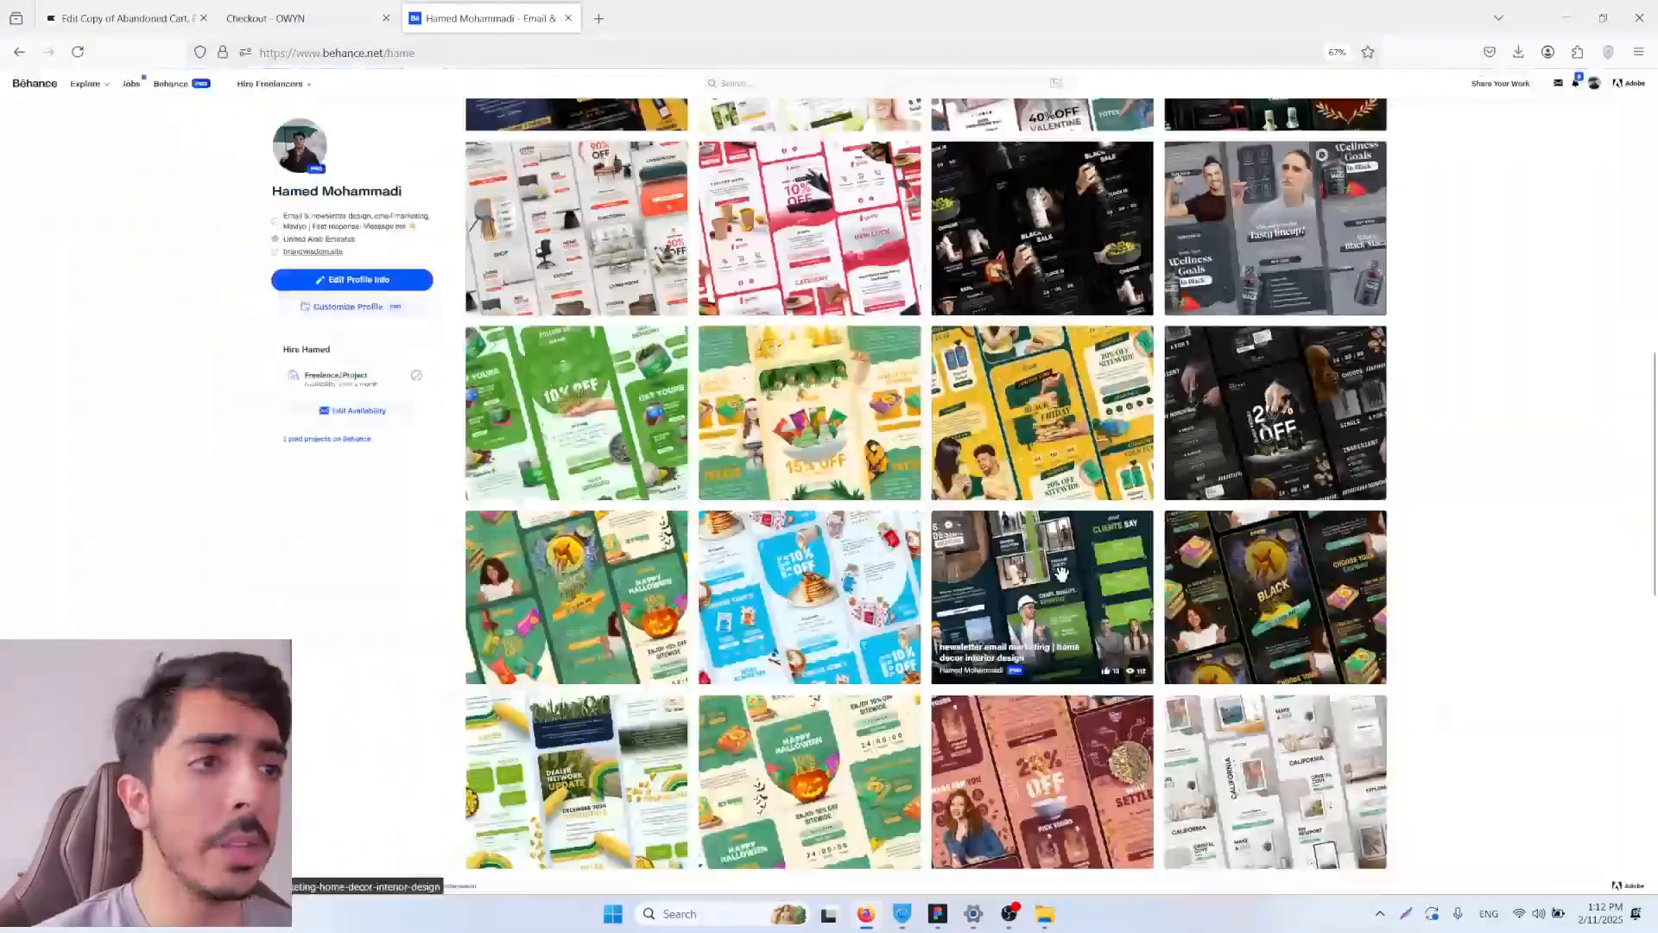
{"action": "scroll", "coordinate": [872, 432], "scroll_direction": "up", "scroll_amount": 4}
{"action": "scroll", "coordinate": [693, 298], "scroll_direction": "up", "scroll_amount": 4}
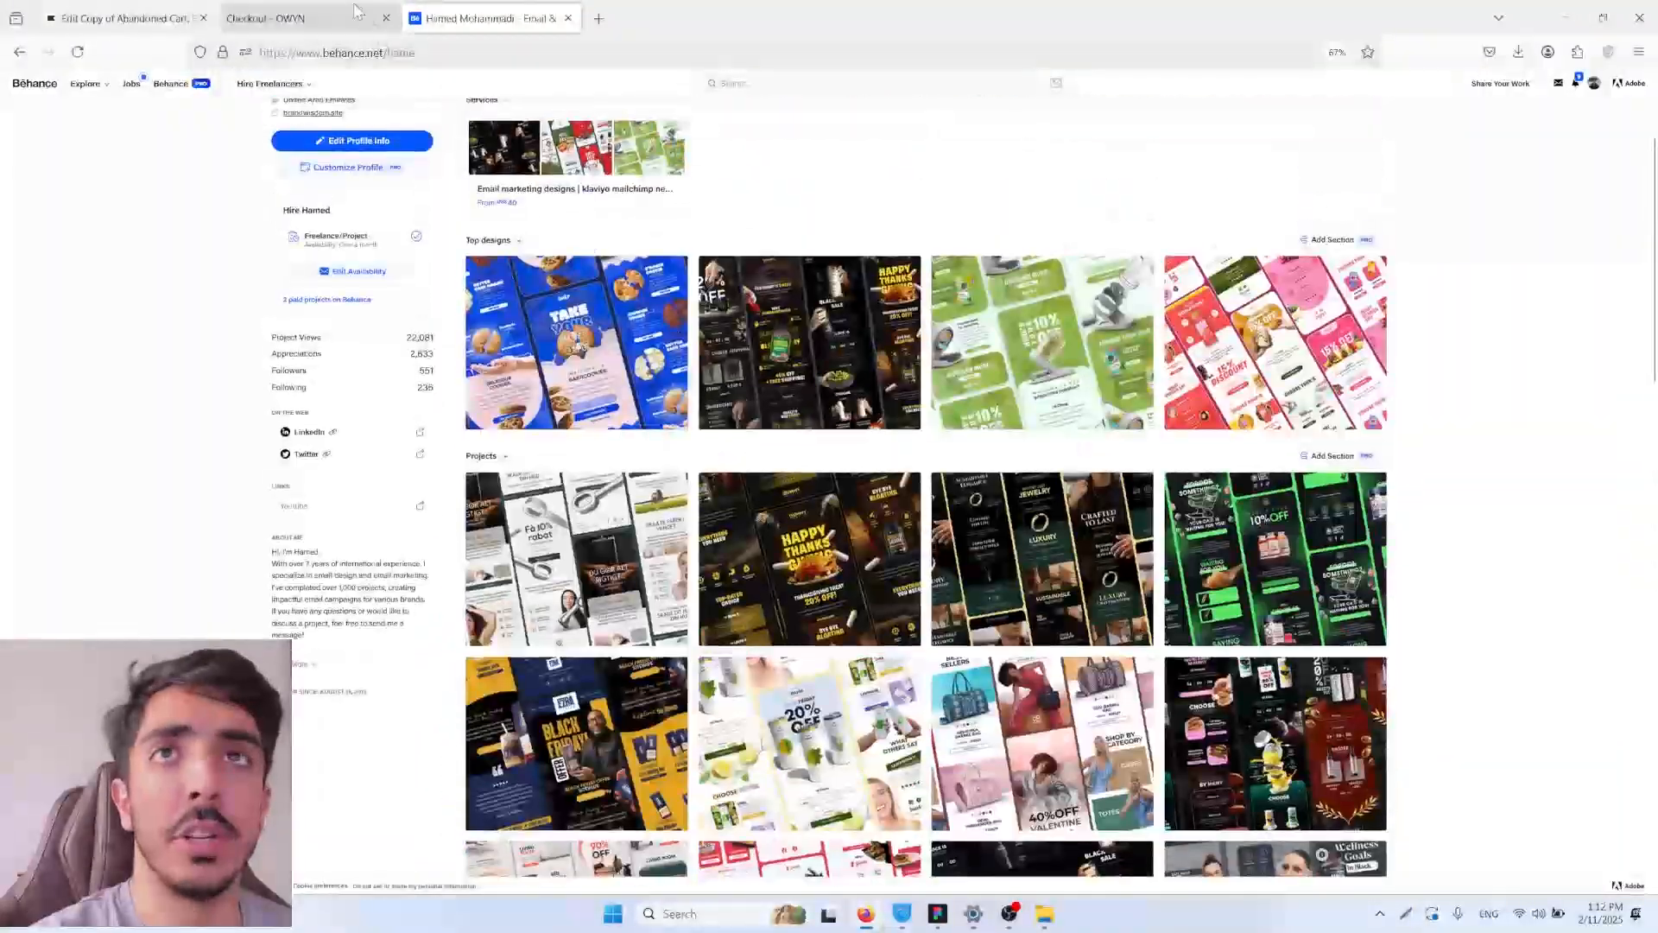
Step: Switch back to Klaviyo, exit the copied email's template editor and return from its message content to the flow canvas
{"action": "left_click", "coordinate": [267, 18]}
{"action": "key", "text": "ctrl+shift+Tab"}
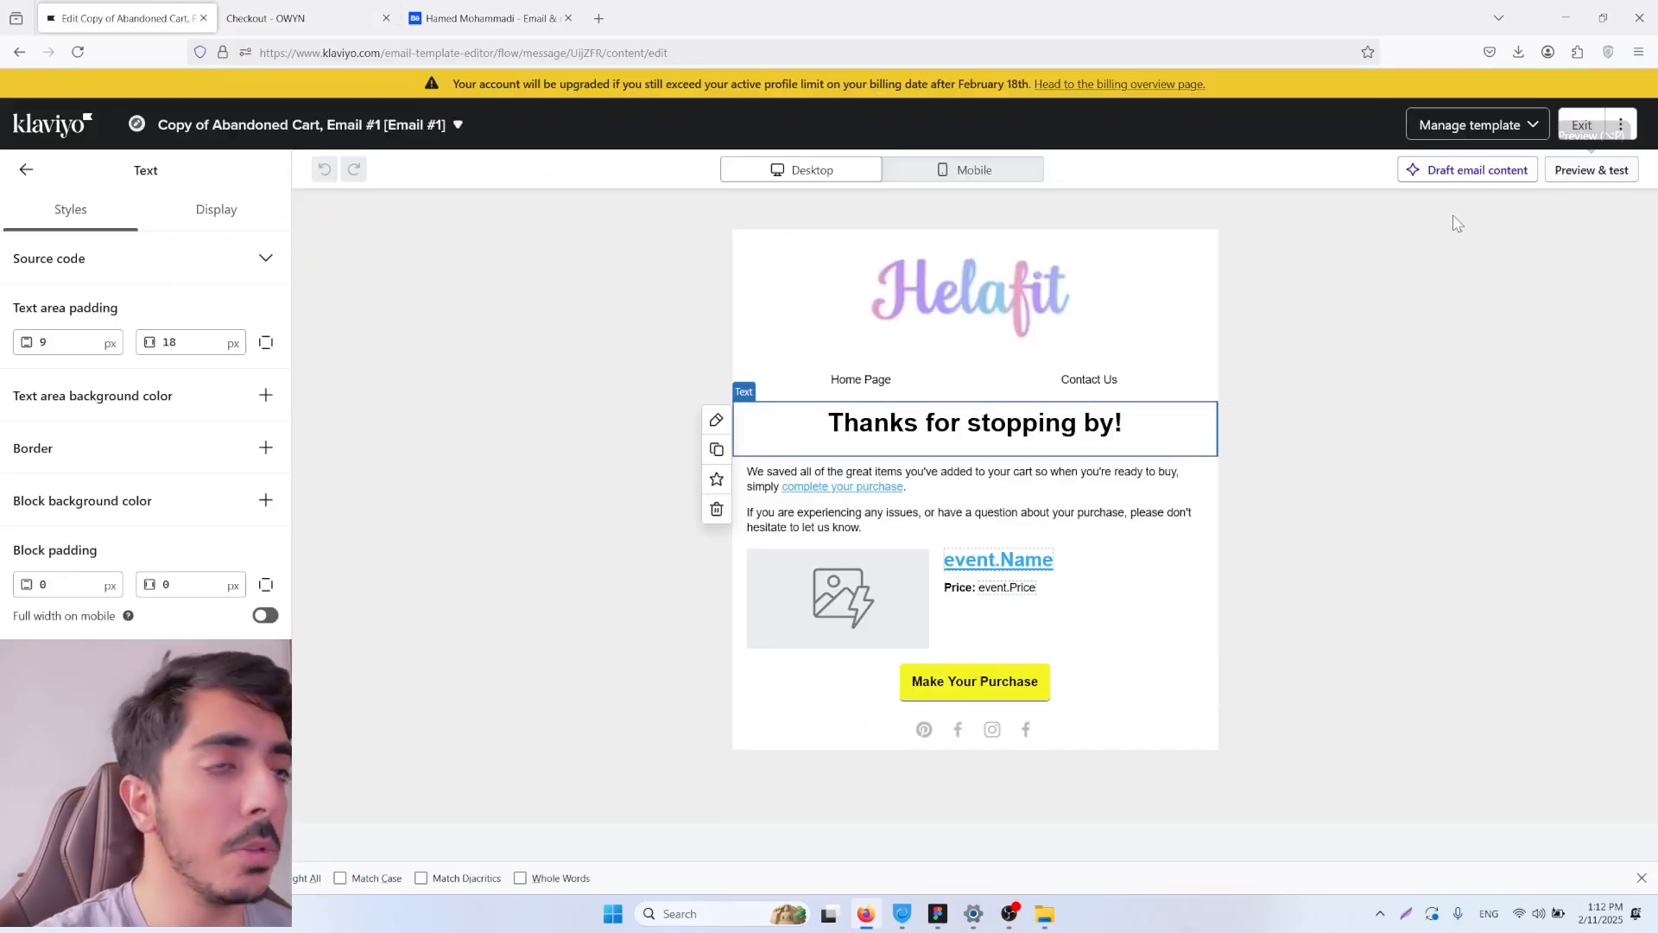
{"action": "left_click", "coordinate": [1581, 124]}
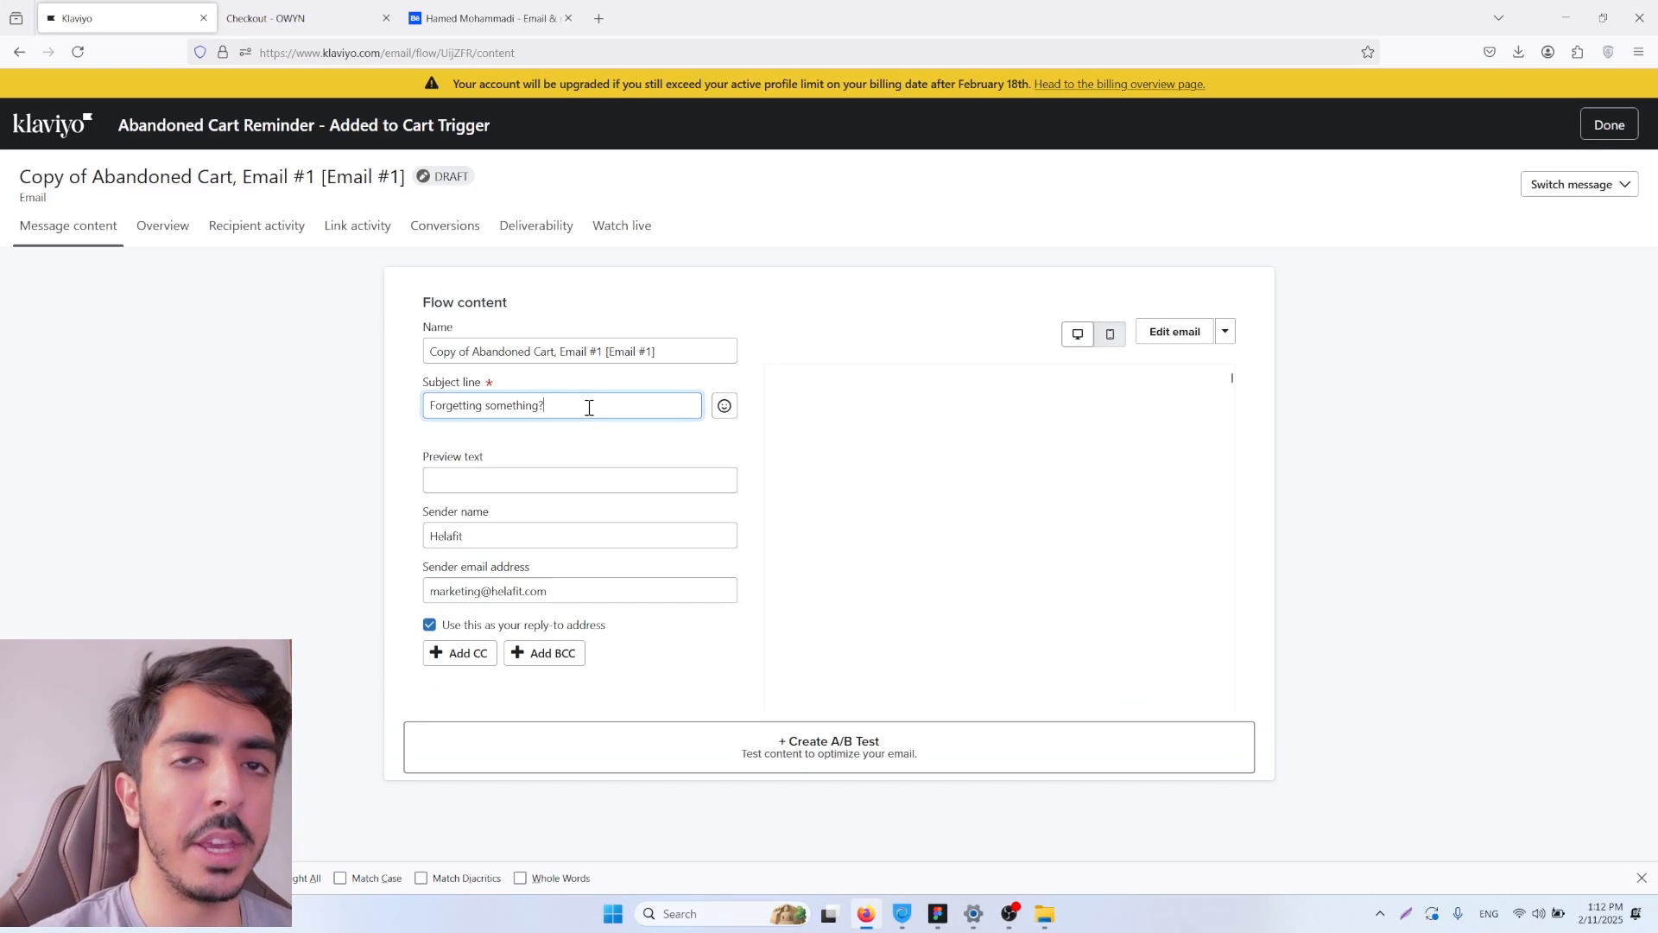
{"action": "triple_click", "coordinate": [589, 408]}
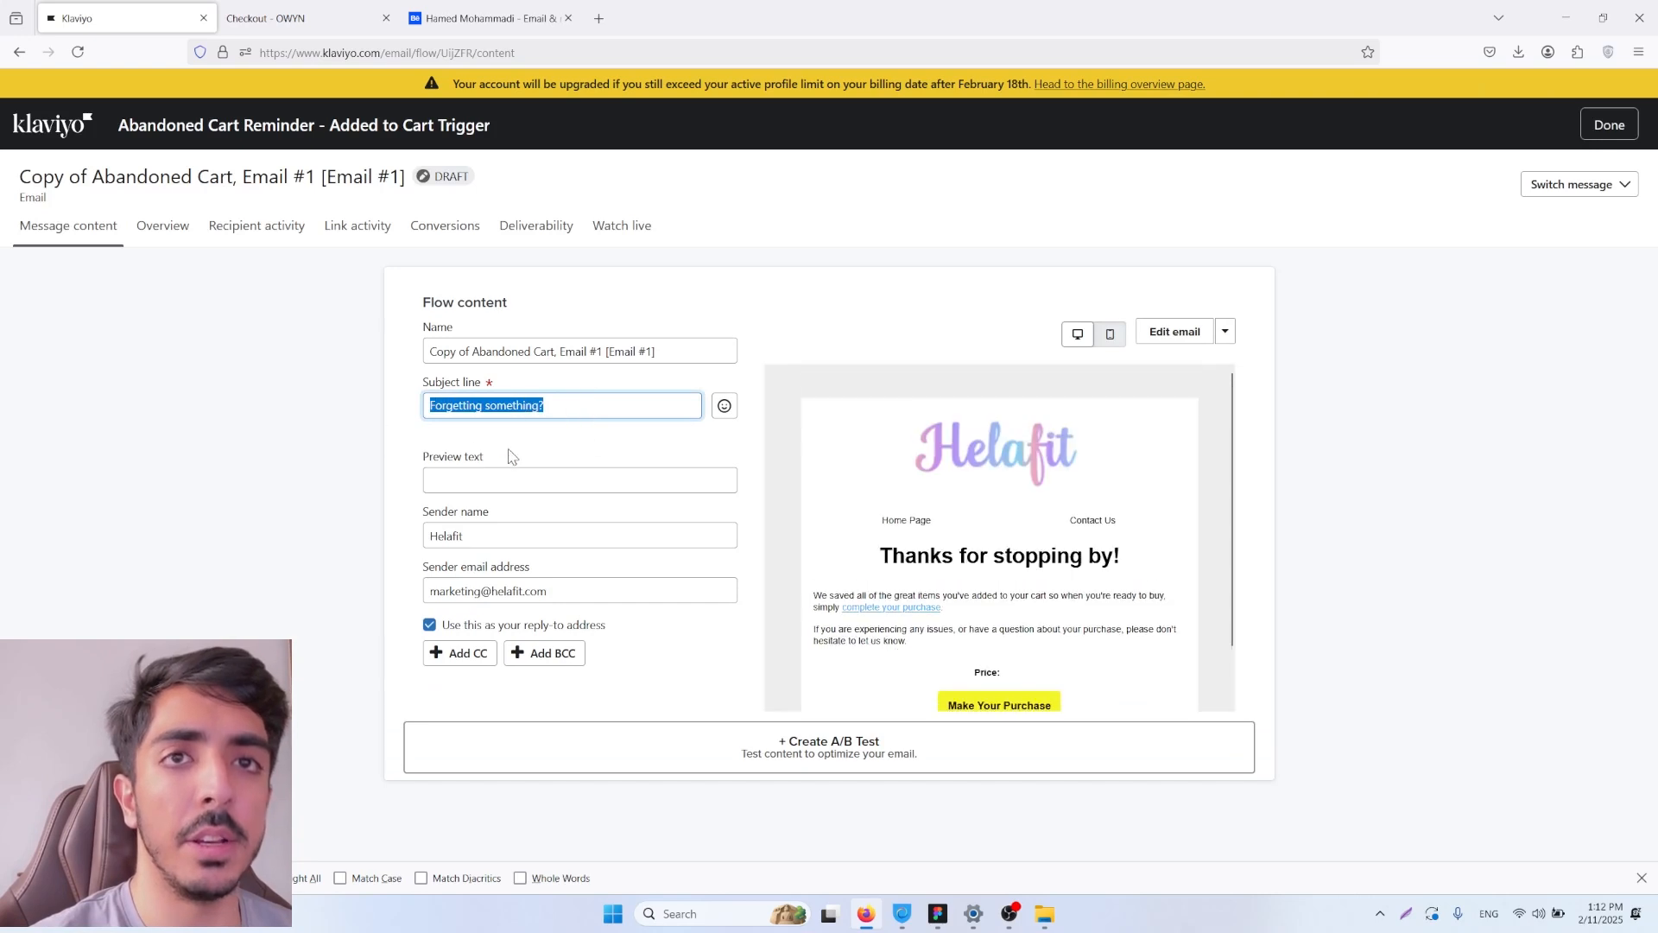
{"action": "left_click", "coordinate": [1608, 125]}
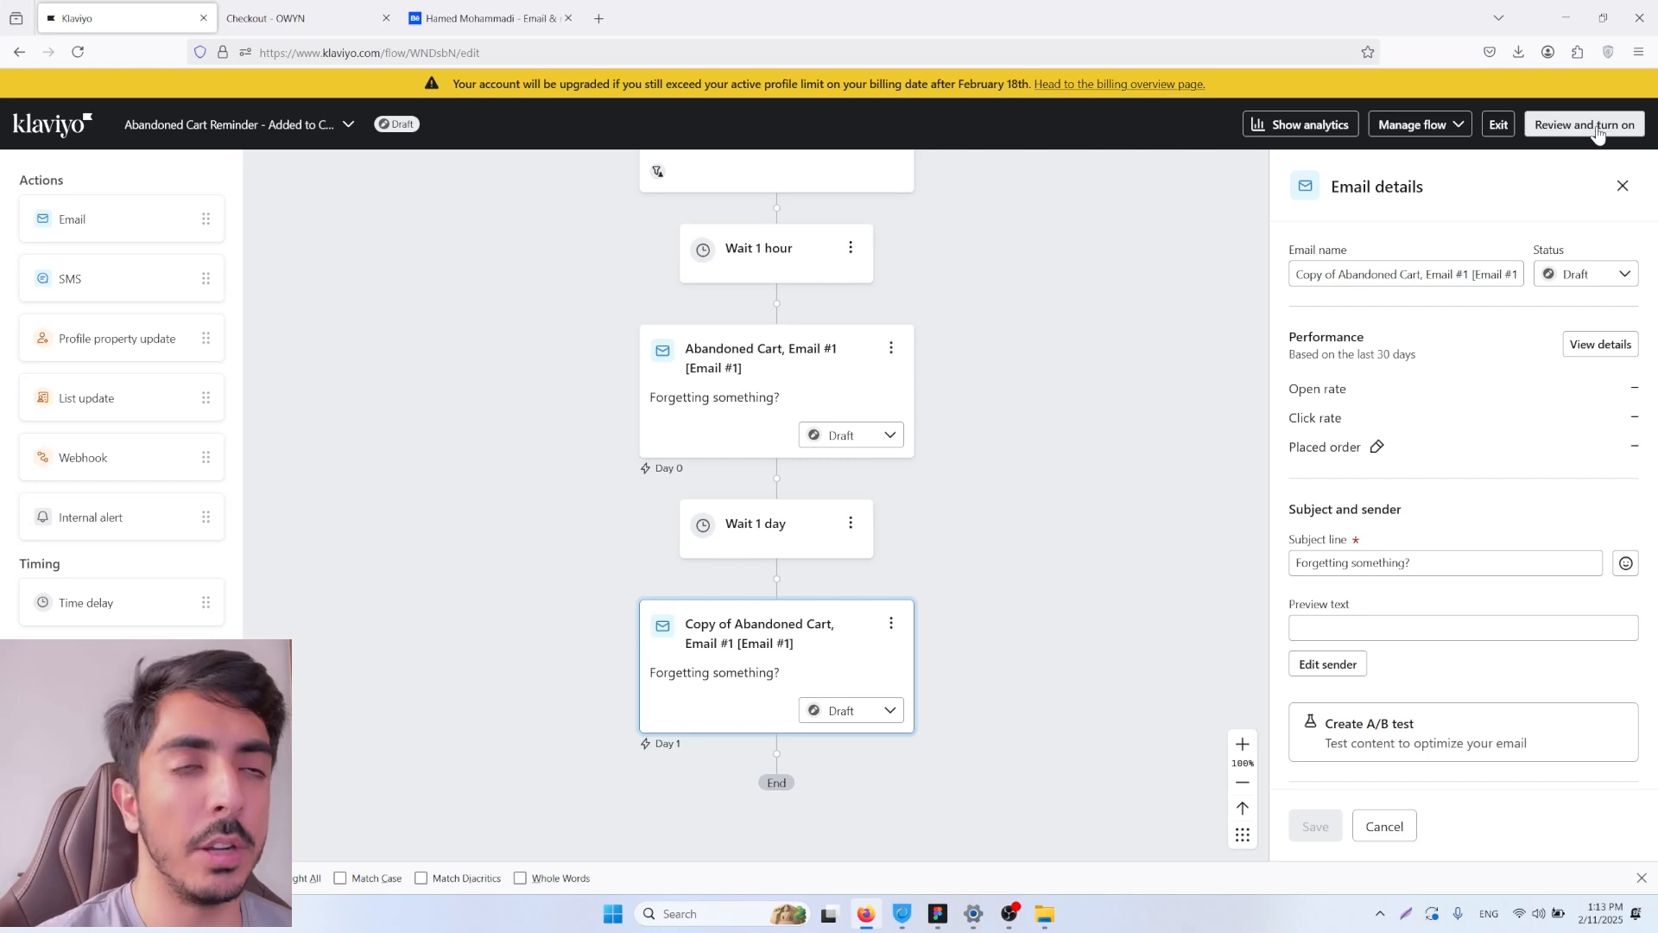
Step: Turn on the abandoned cart flow by setting its status to Live with immediate update, and save
{"action": "left_click", "coordinate": [1599, 132]}
{"action": "left_click", "coordinate": [1362, 340]}
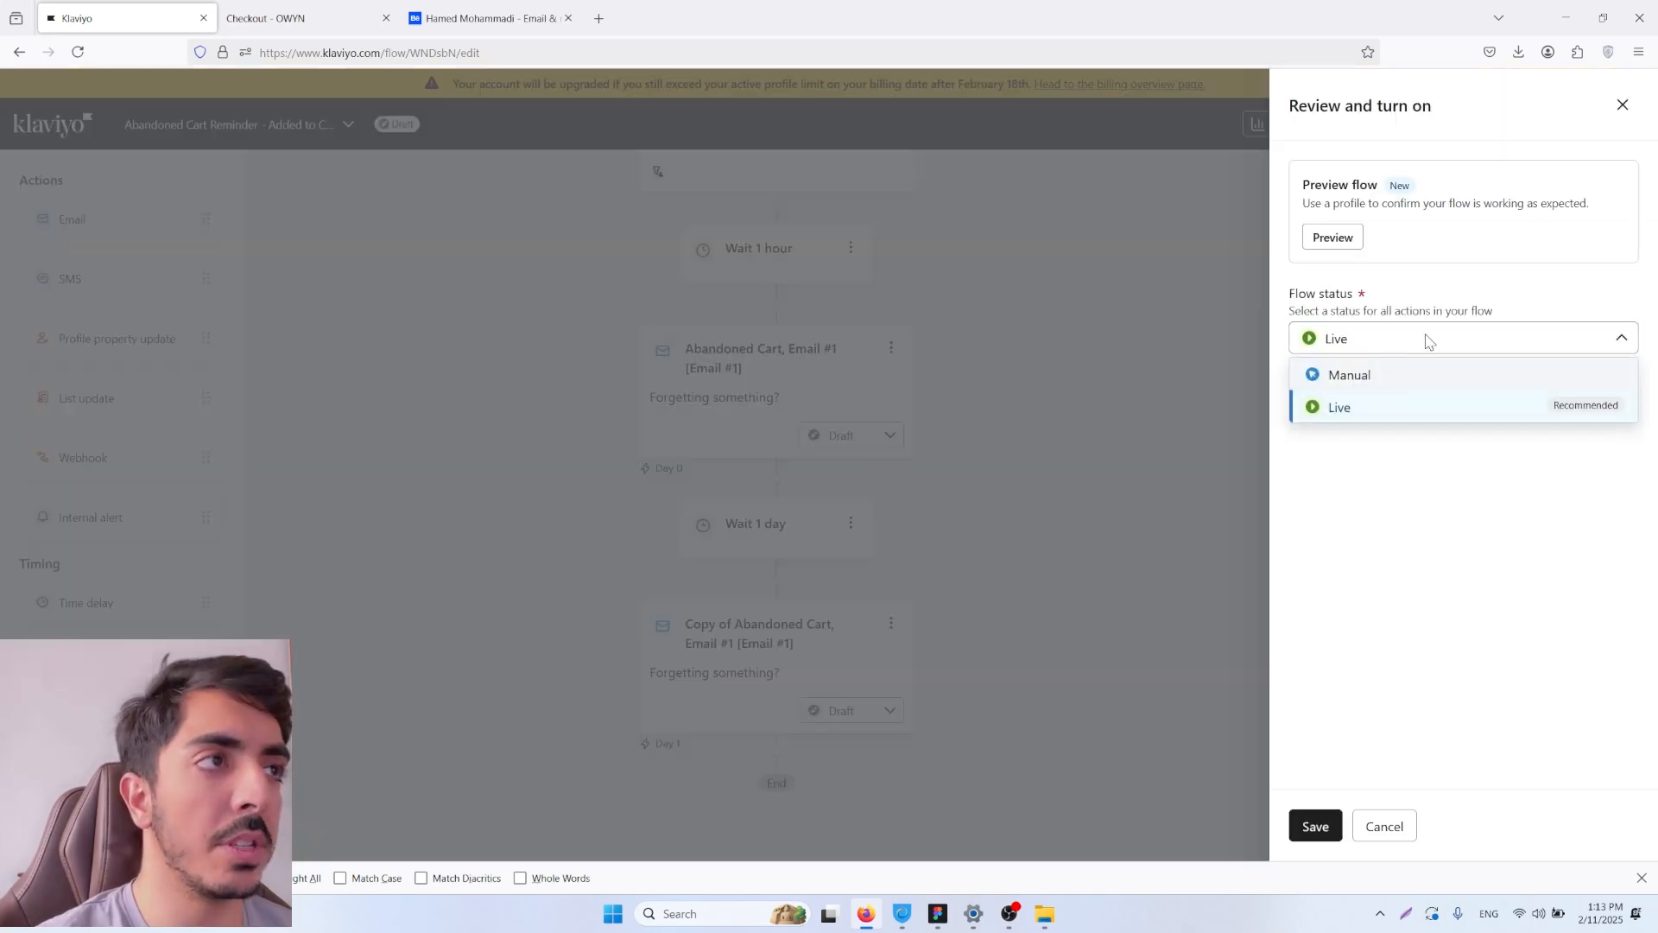
{"action": "left_click", "coordinate": [1406, 405]}
{"action": "left_click", "coordinate": [1316, 827]}
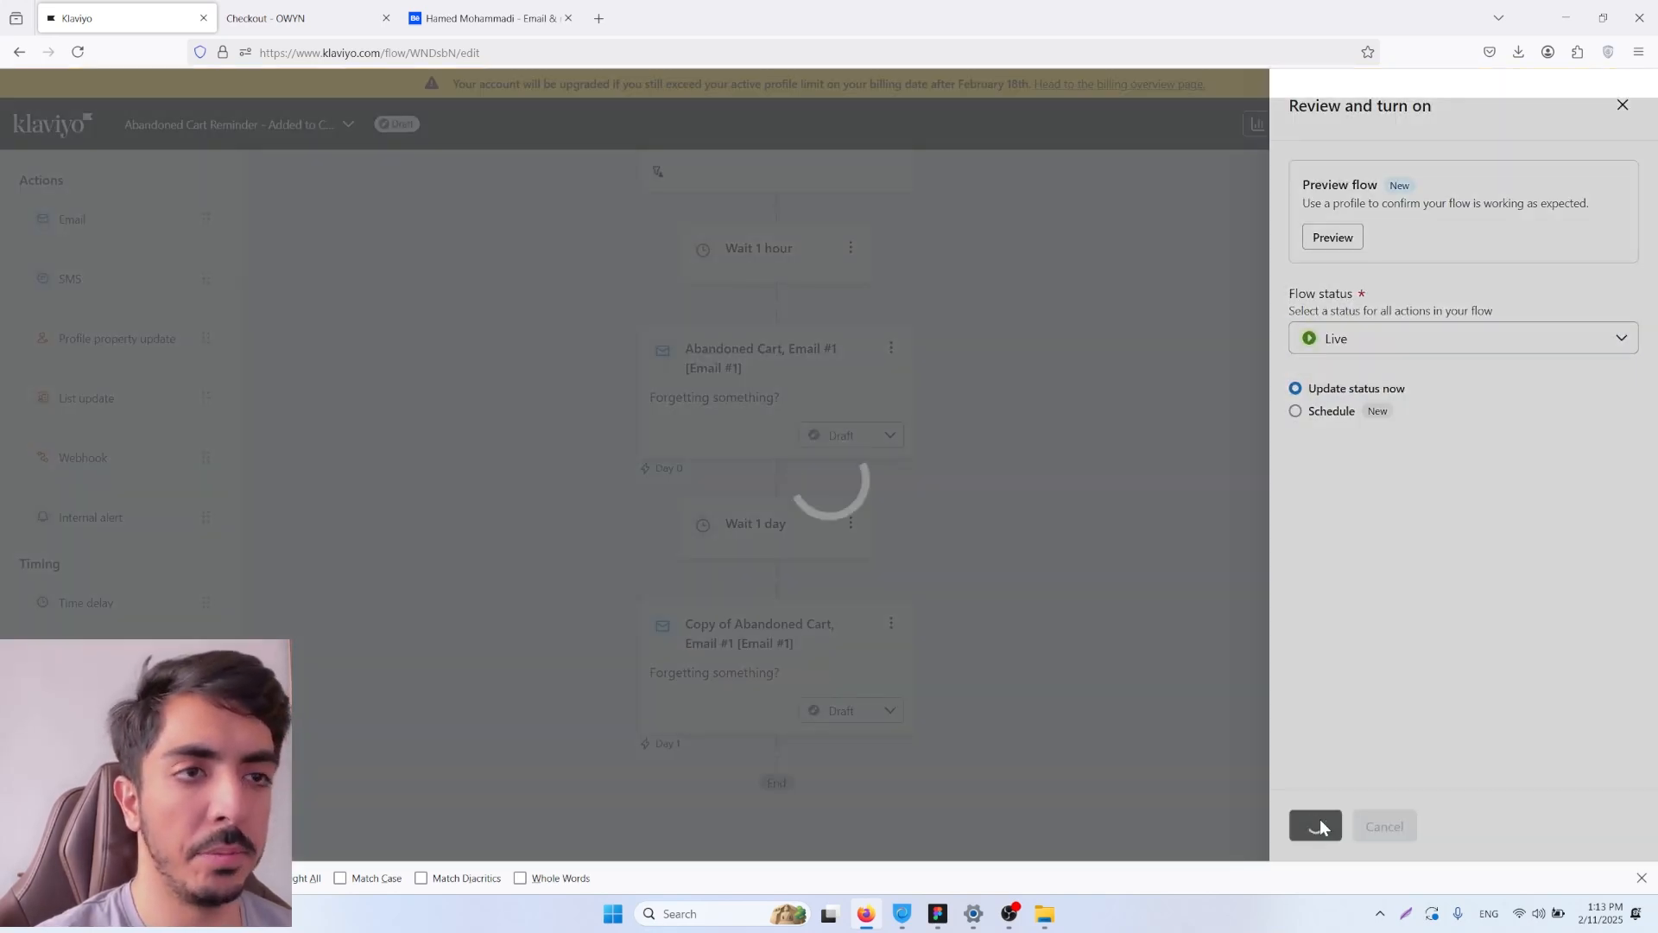